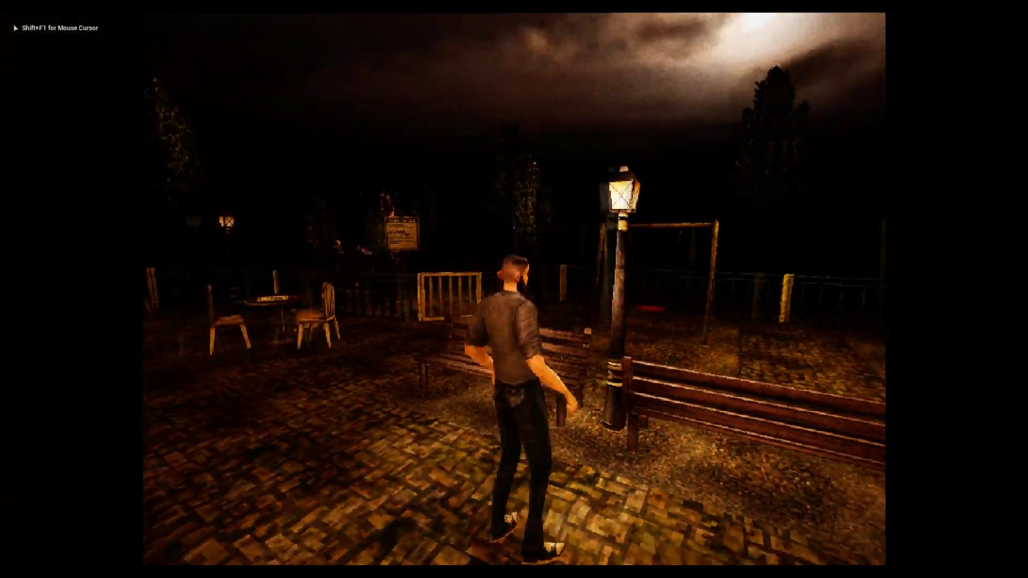
key(w)
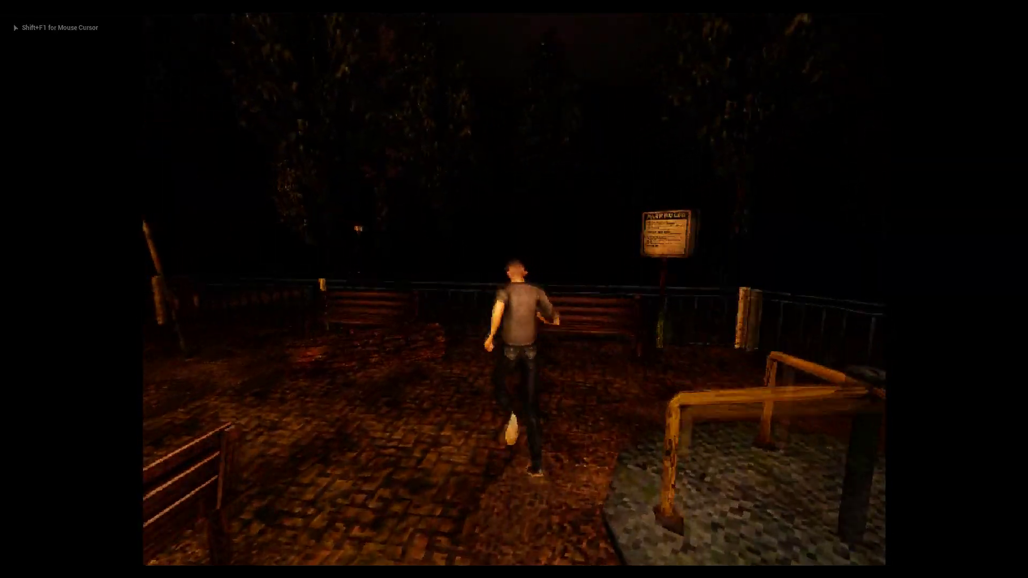
key(F8)
right_drag(625, 186, 107, 235)
key(w)
key(d)
key(d)
key(w)
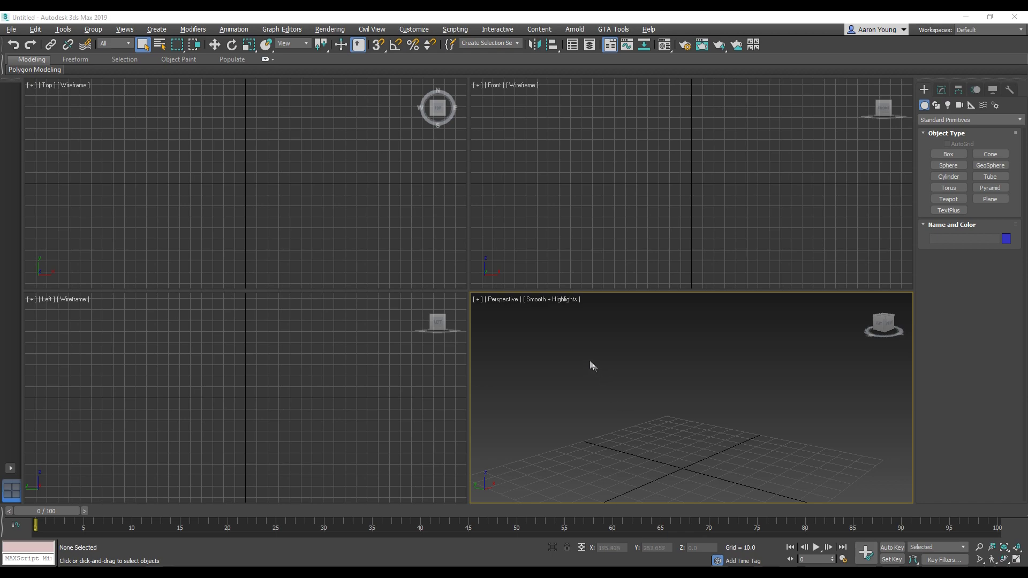
Step: Check the Legacy Direct3D choice in the viewport display driver preferences and review the Direct3D configuration settings
click(414, 29)
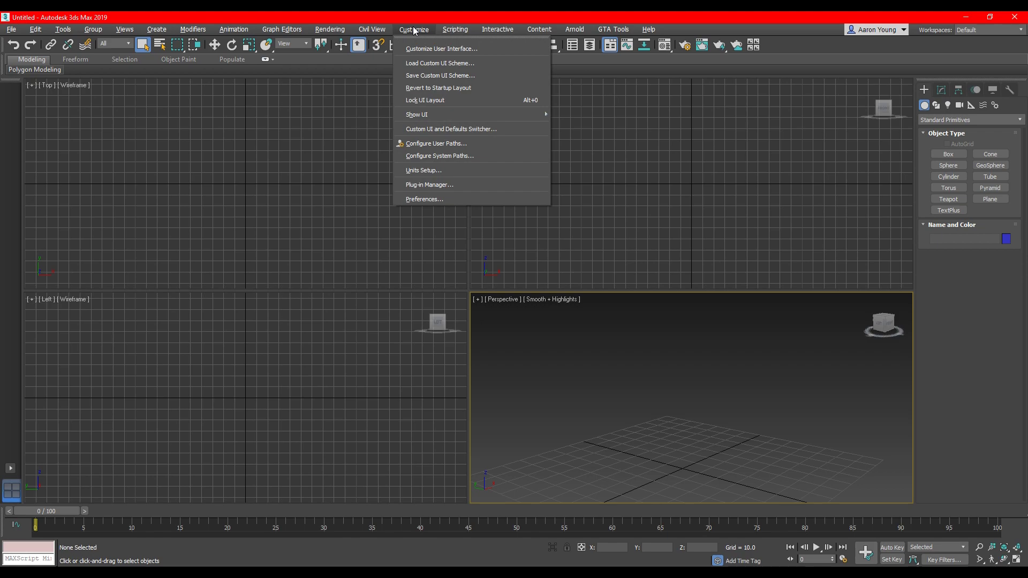
click(453, 198)
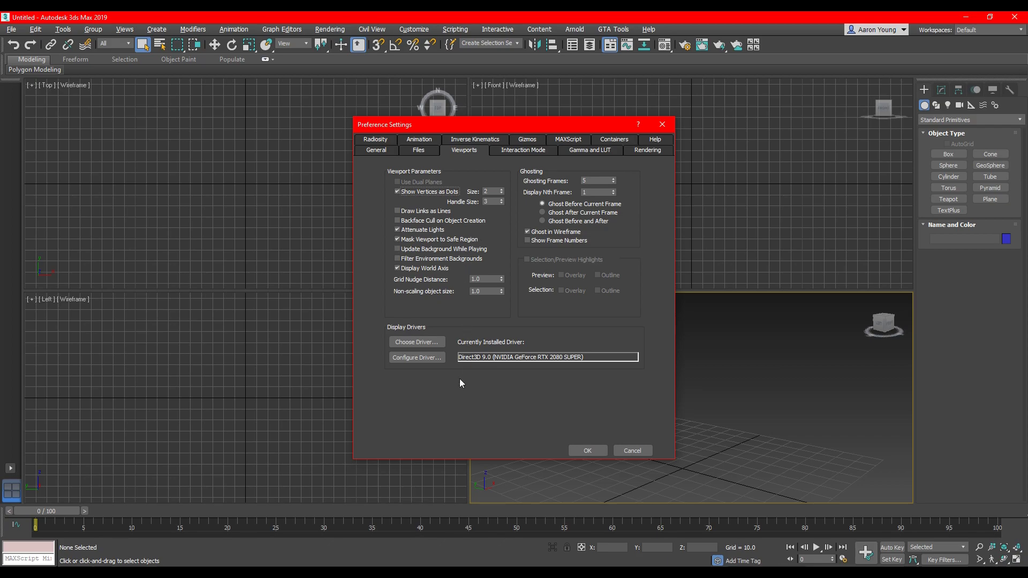
click(421, 342)
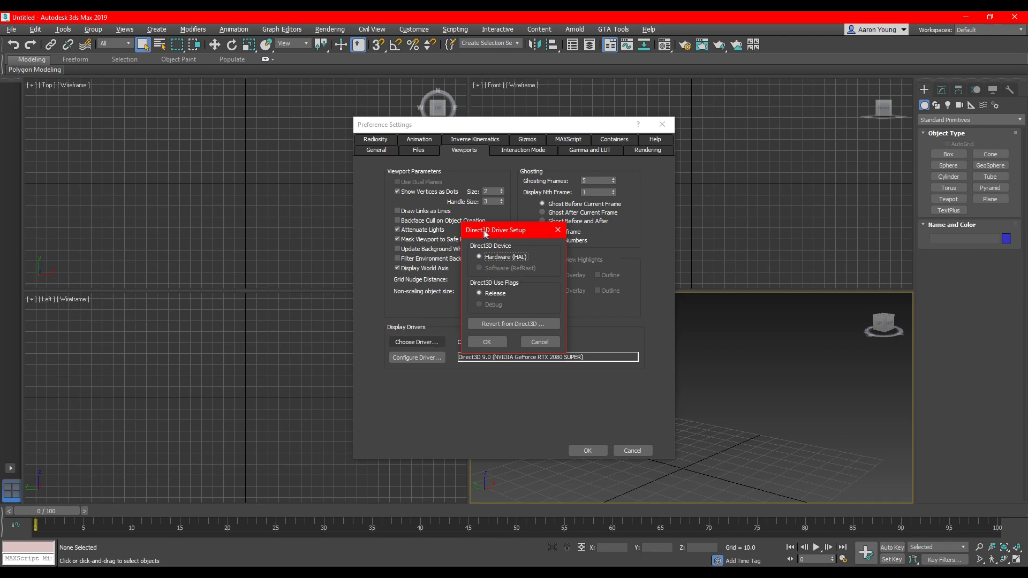
click(532, 323)
click(557, 269)
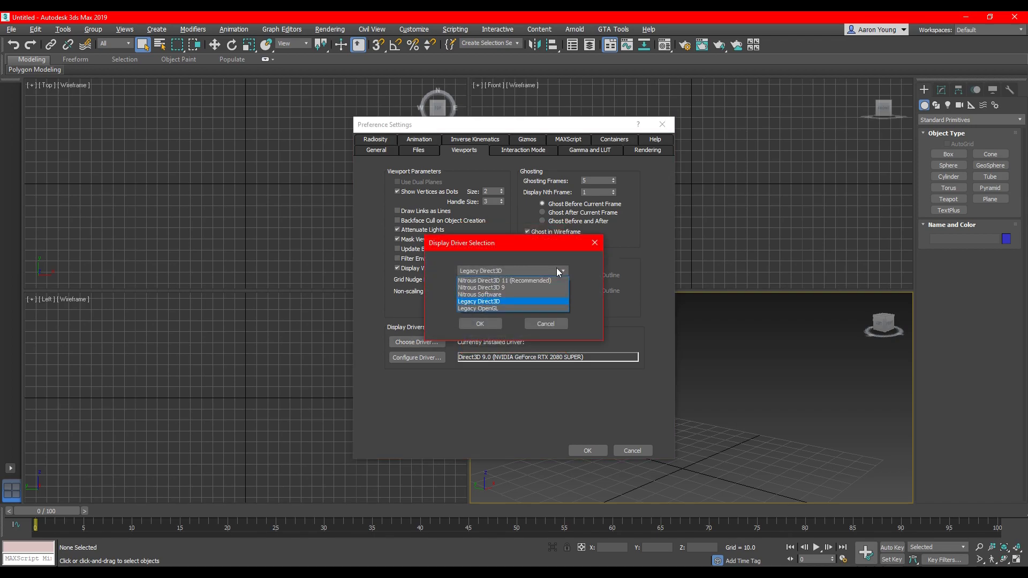
click(510, 301)
click(594, 243)
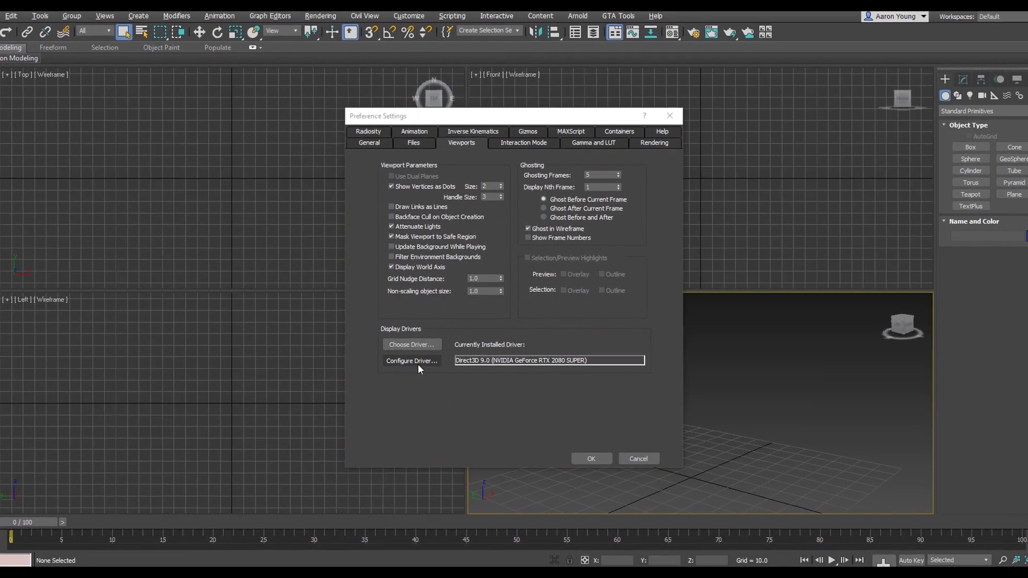
click(423, 360)
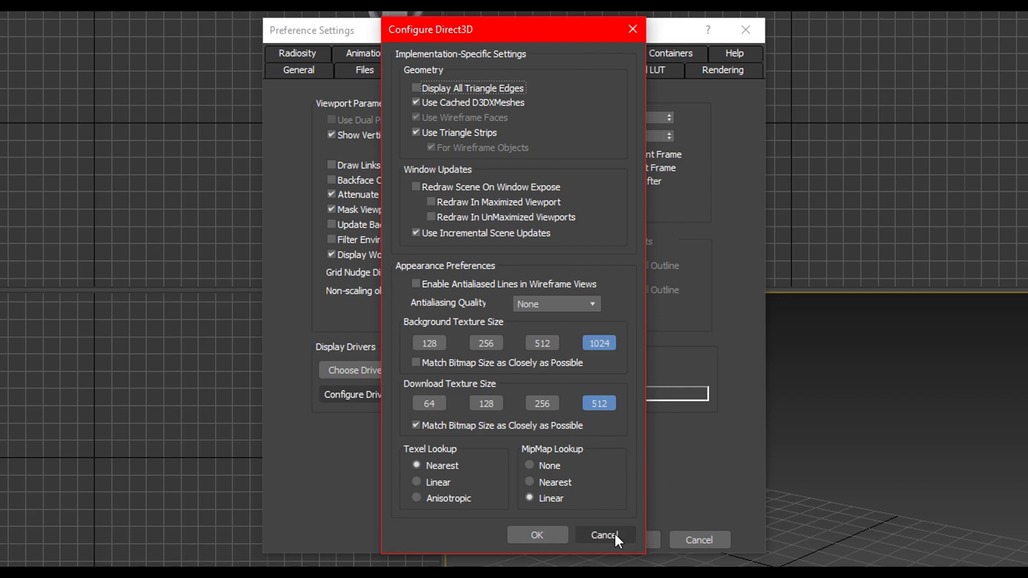
click(543, 533)
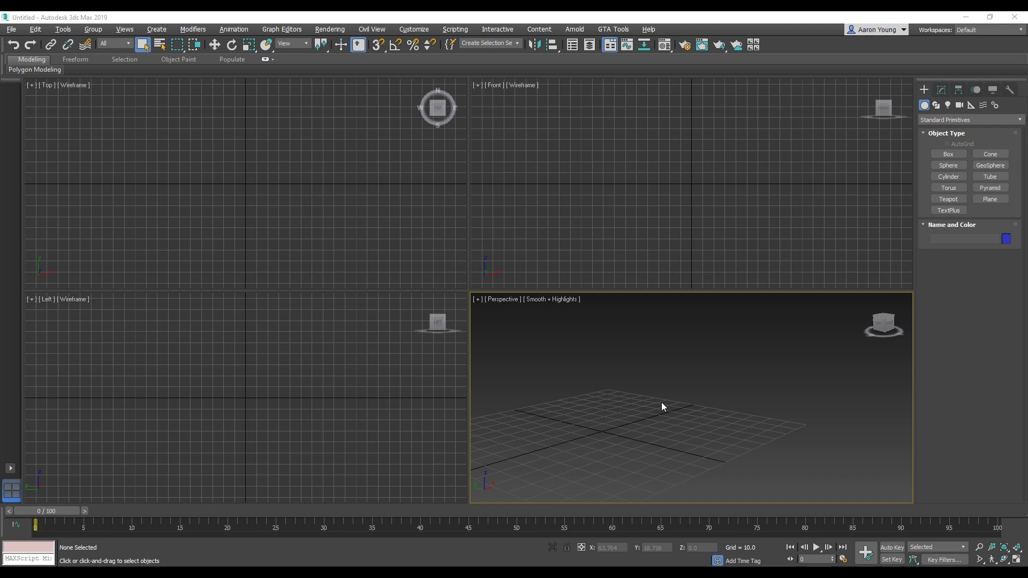
Step: Create a cylinder at the centre of the grid with a radius of about 22.4 and a height of about 59.3
click(927, 105)
click(955, 176)
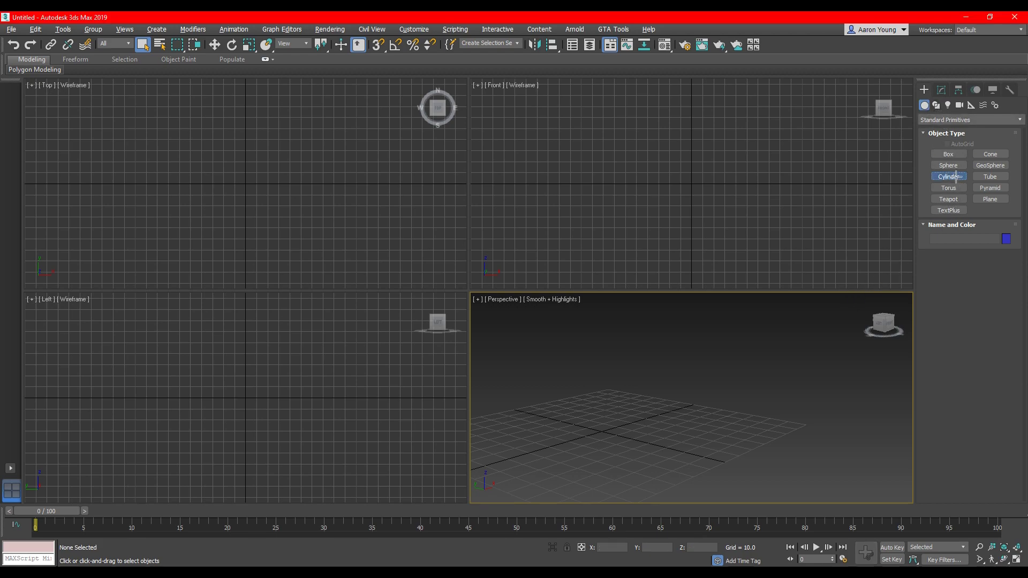
middle_drag(641, 402, 685, 395)
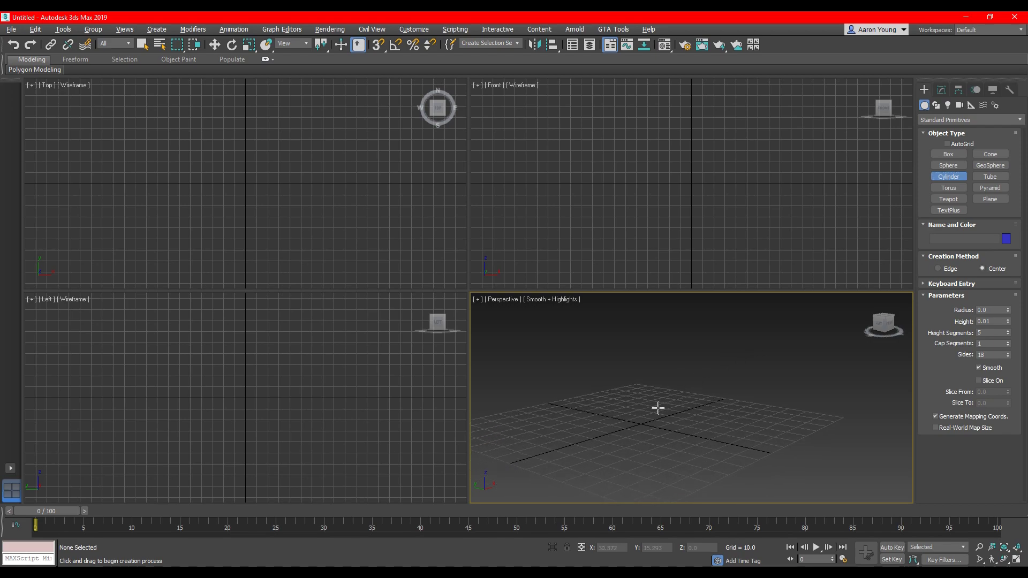
drag(639, 423, 651, 436)
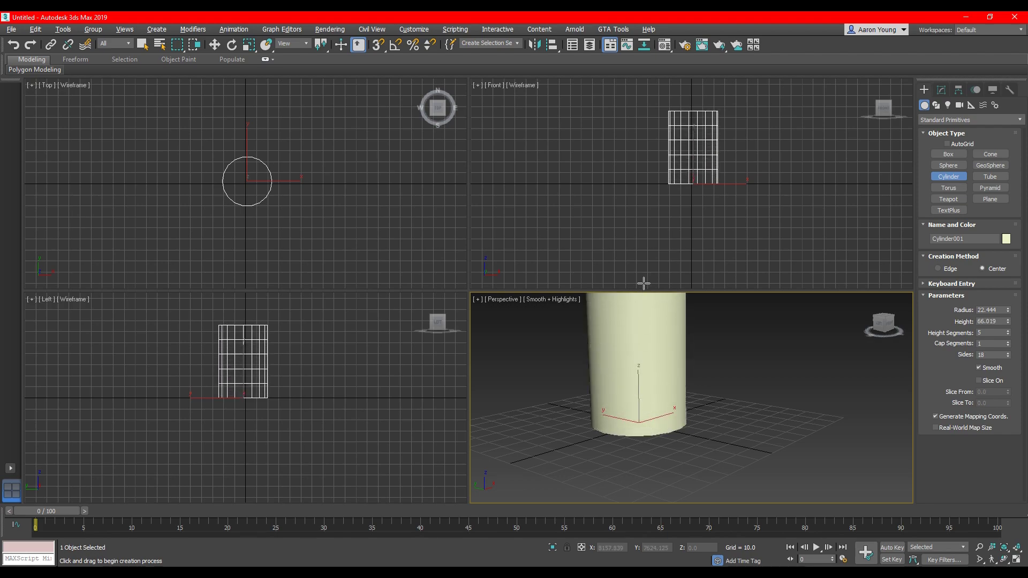
click(645, 300)
Step: Stretch the cylinder along Z, and scale the whole object down uniformly
middle_drag(679, 403, 701, 411)
click(247, 48)
drag(648, 410, 649, 382)
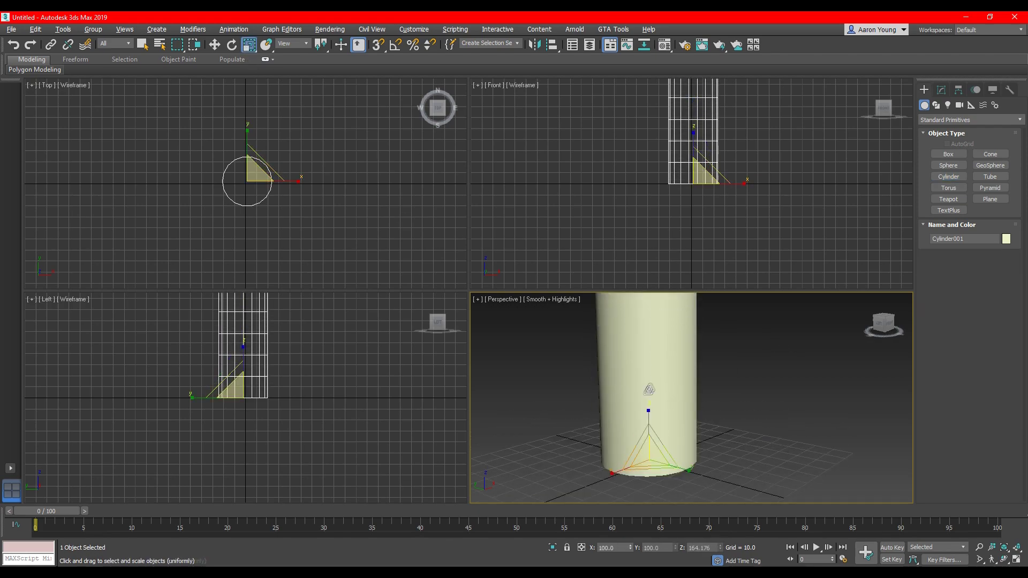
alt+middle_drag(649, 390, 624, 420)
drag(650, 452, 650, 468)
Step: Rotate the cylinder 90 degrees about Y with angle snap on so that it lies horizontally
click(232, 47)
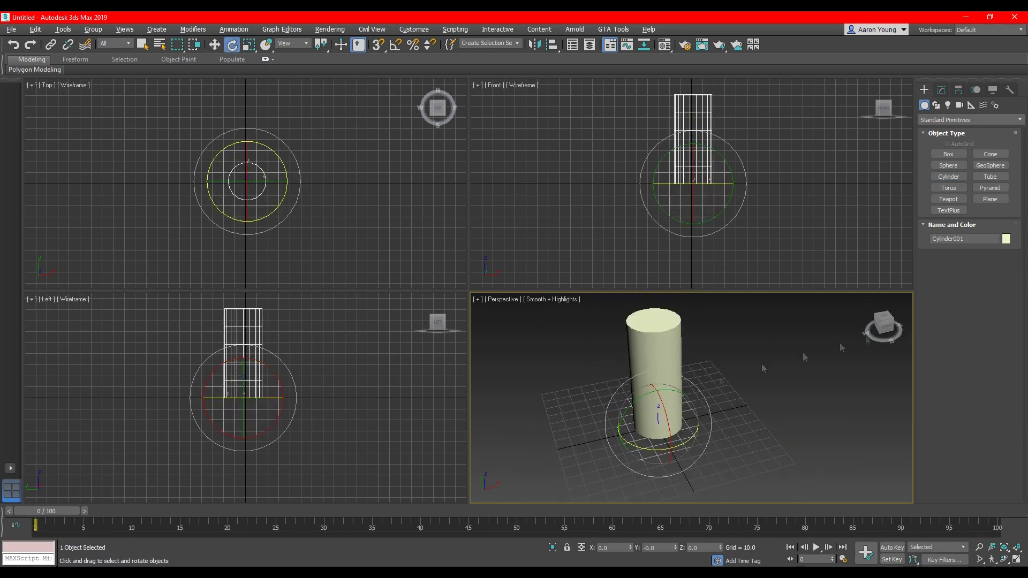
alt+middle_drag(686, 407, 673, 388)
key(a)
drag(673, 388, 729, 410)
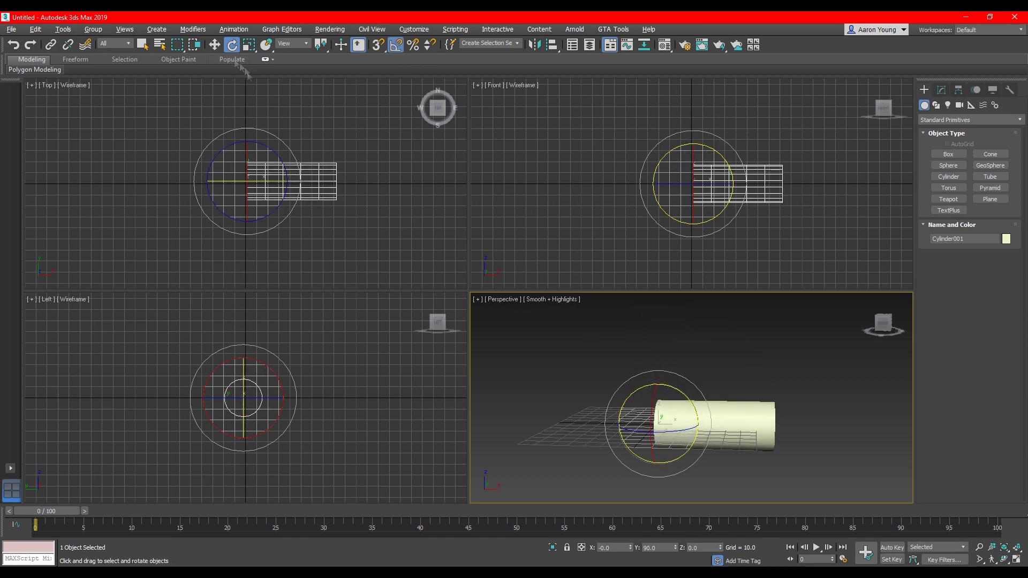
Step: Move the cylinder in the negative X direction and up, to about X -44.2 and Z 14.4
click(215, 47)
scroll(687, 419, up, 3)
middle_drag(690, 427, 716, 410)
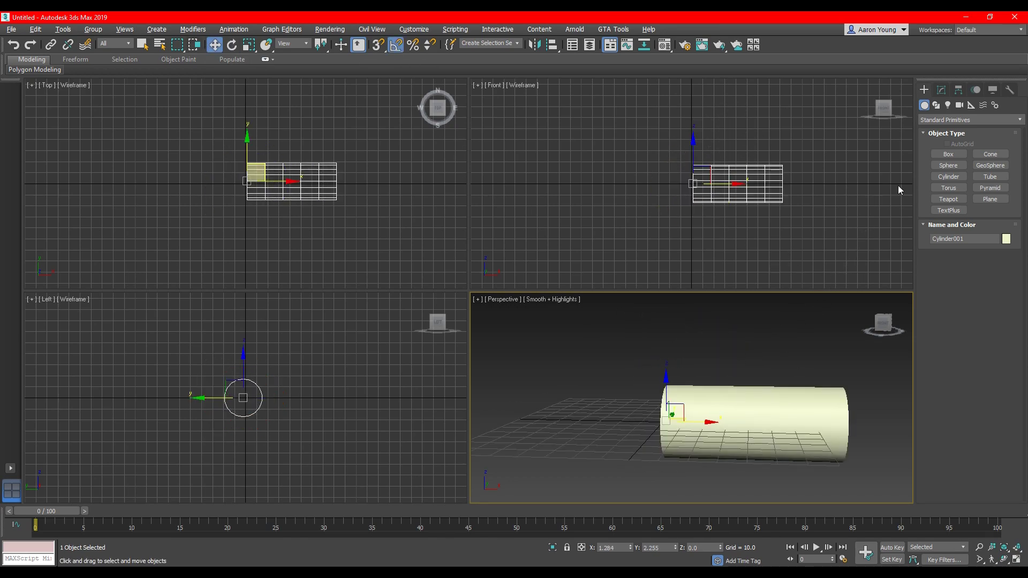
drag(710, 421, 613, 410)
drag(571, 382, 572, 350)
alt+middle_drag(739, 375, 766, 375)
Step: Show edged faces and polygon statistics, and reduce the cylinder to 1 height segment and 9 sides
click(942, 91)
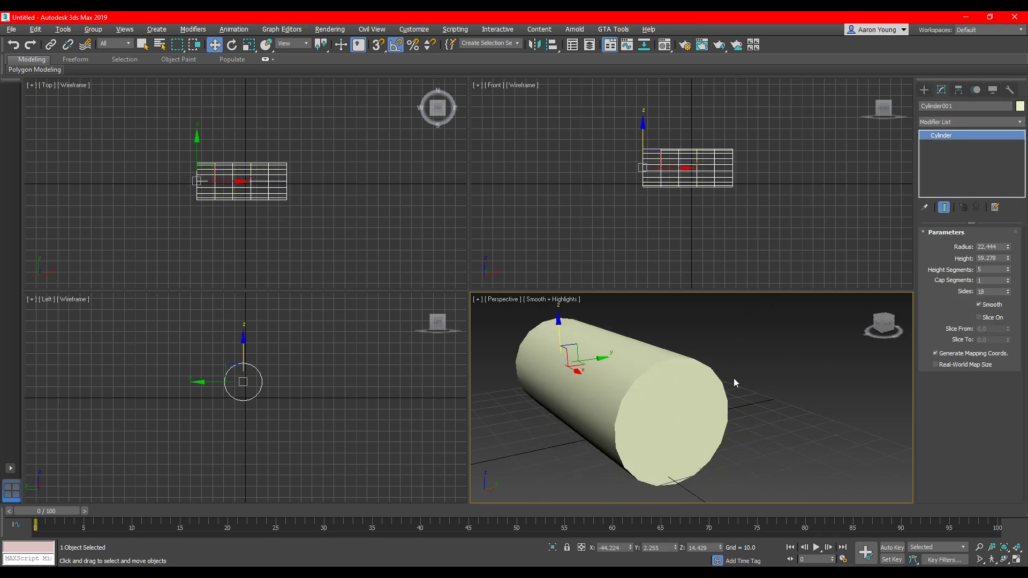
middle_drag(729, 400, 758, 390)
key(F4)
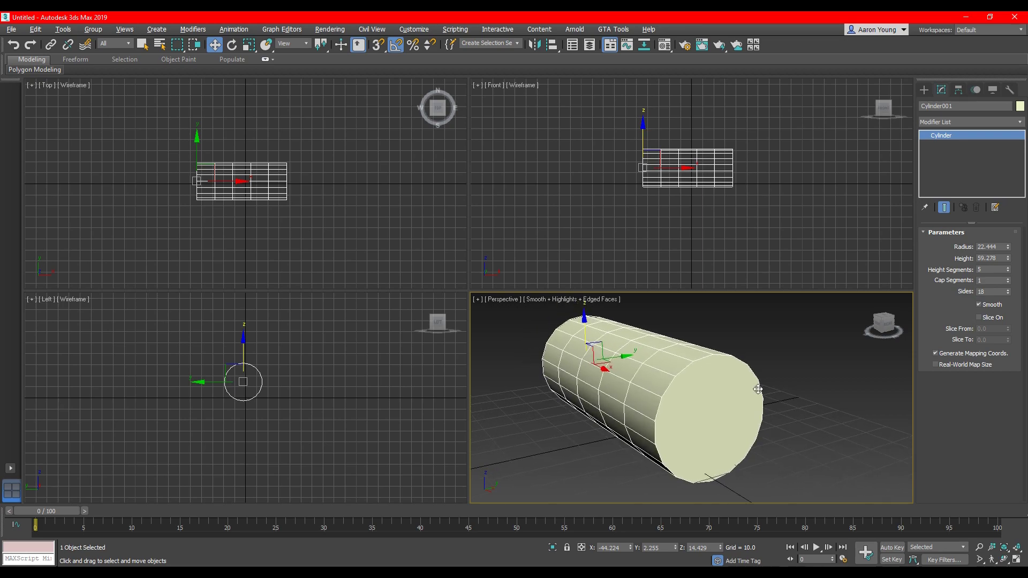
key(7)
drag(1009, 294, 1011, 294)
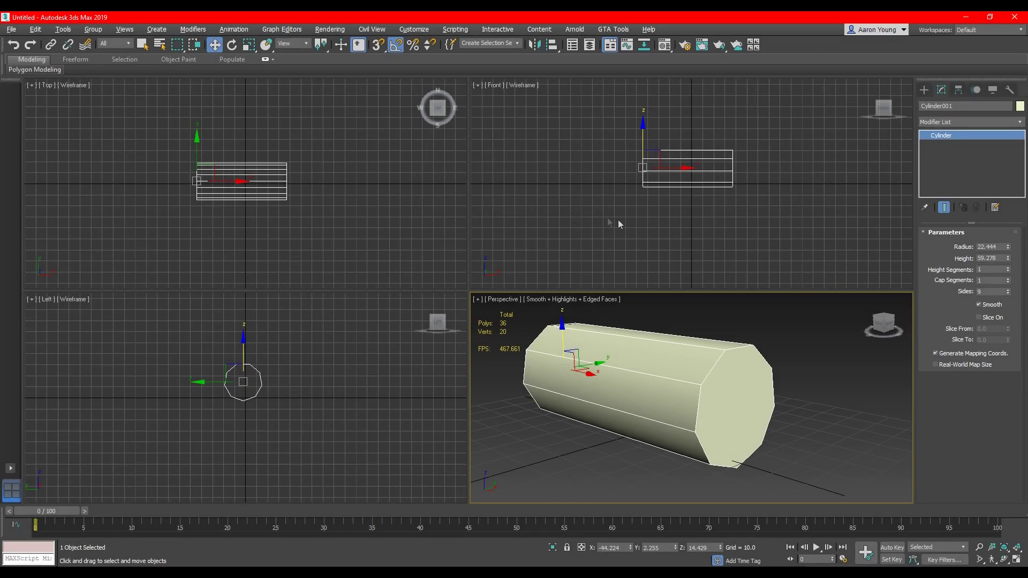
Step: Switch the Top, Front and Left viewports to Smooth + Highlights shading, and convert the cylinder to an Editable Poly
click(401, 392)
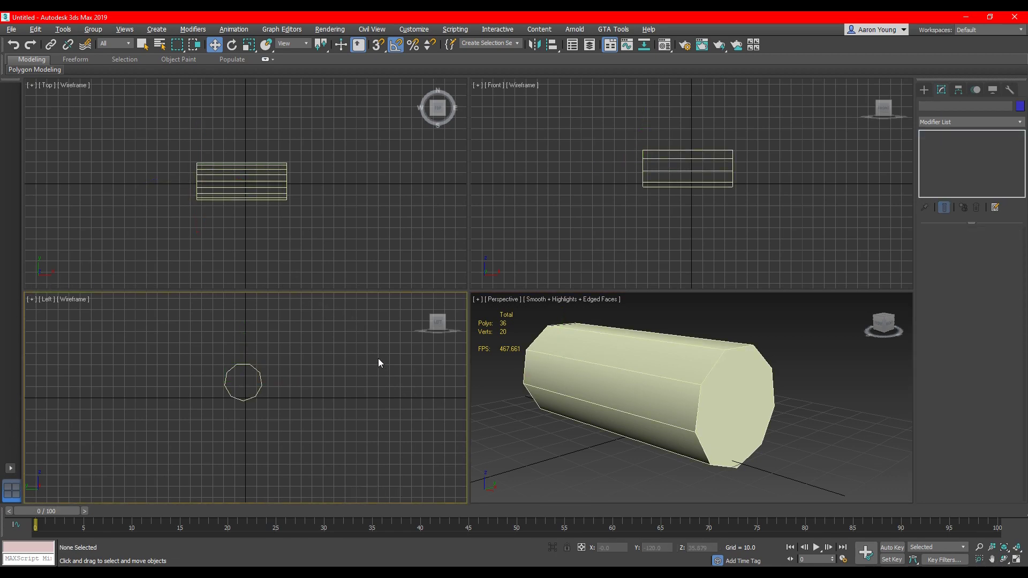
key(F3)
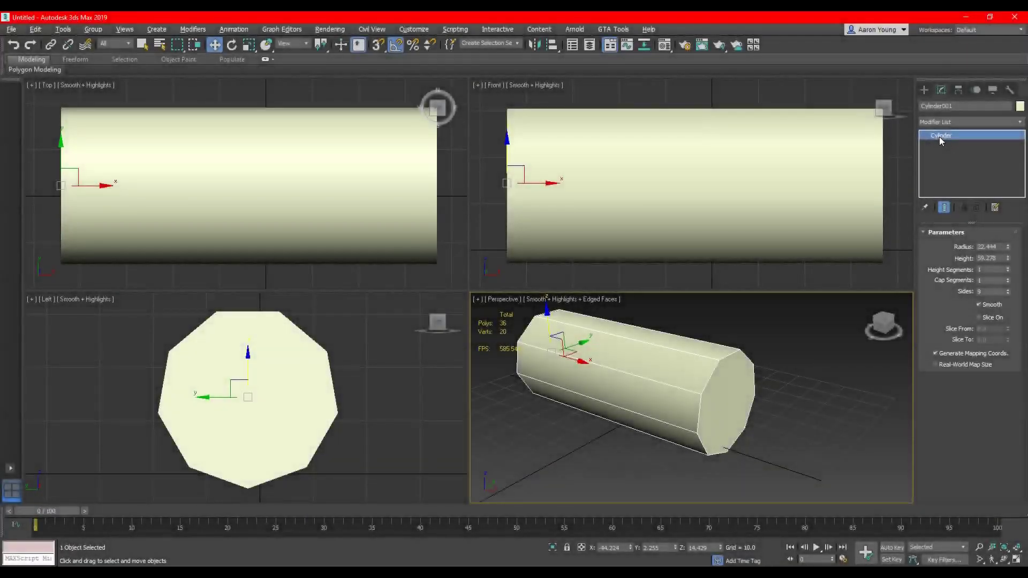
right_click(939, 136)
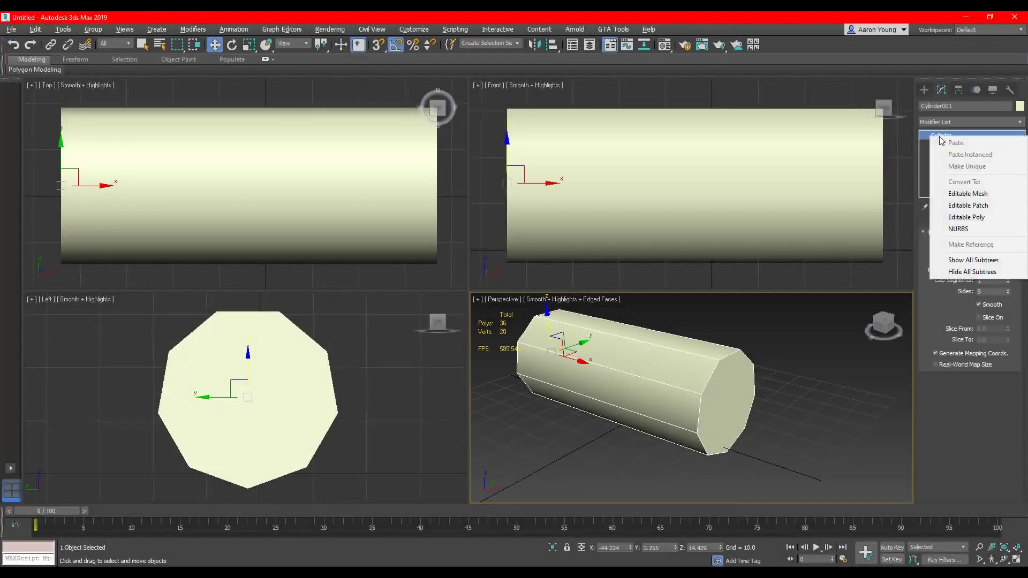
click(975, 217)
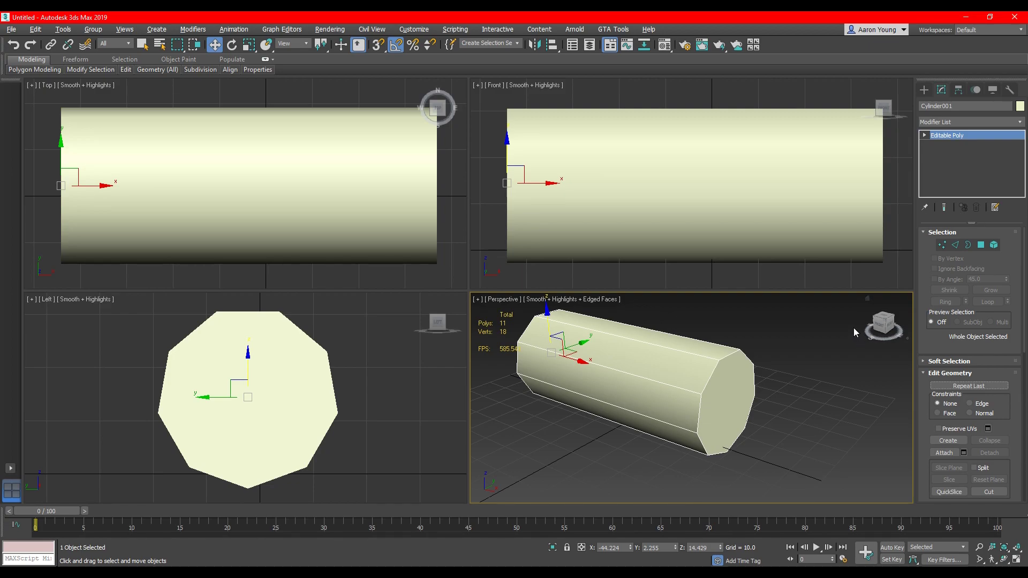
Step: Select the full ring of lengthwise edges on the cylinder and connect them with one edge loop around the middle
click(956, 245)
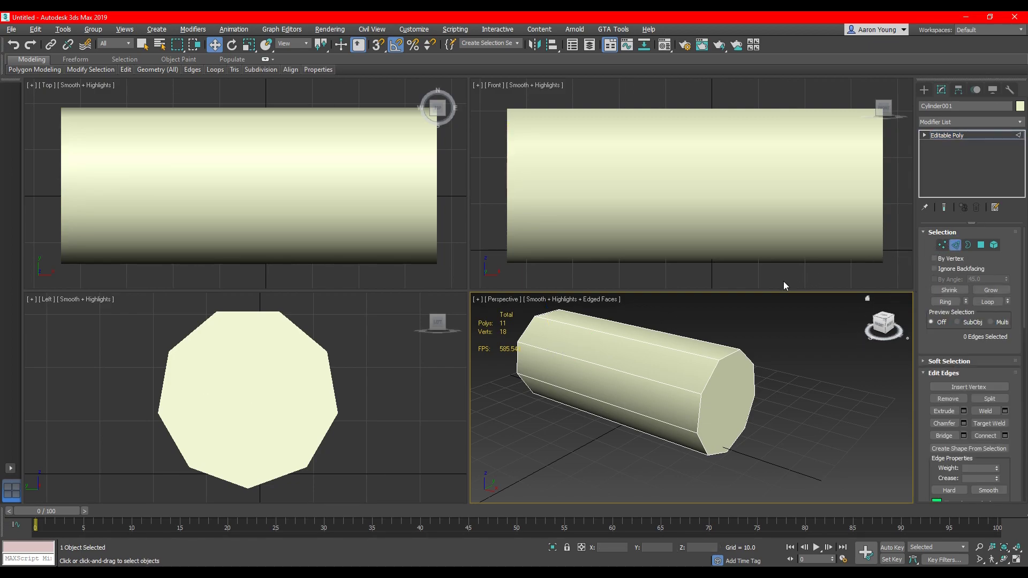
drag(878, 325, 924, 325)
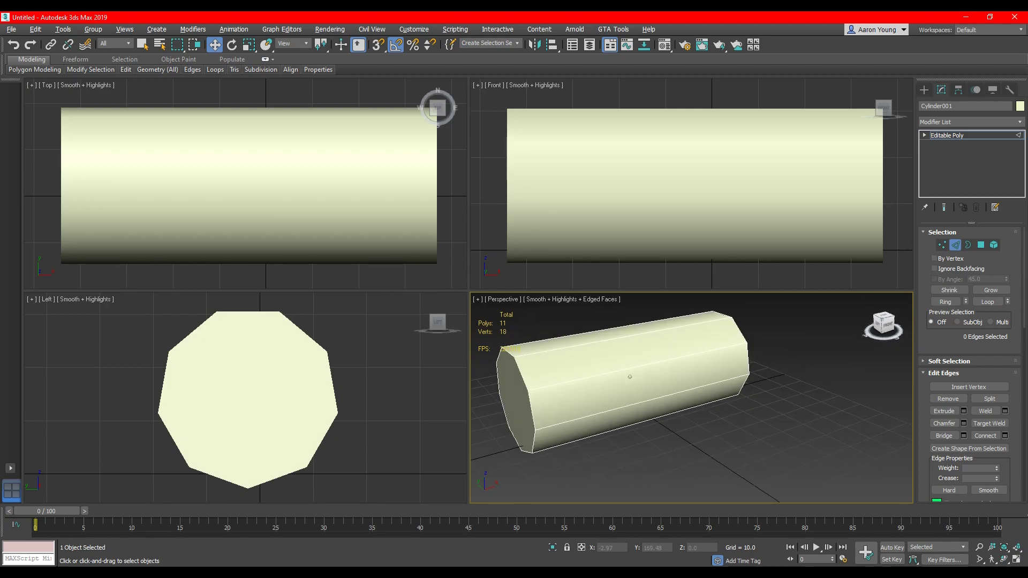
middle_drag(666, 375, 677, 373)
click(654, 362)
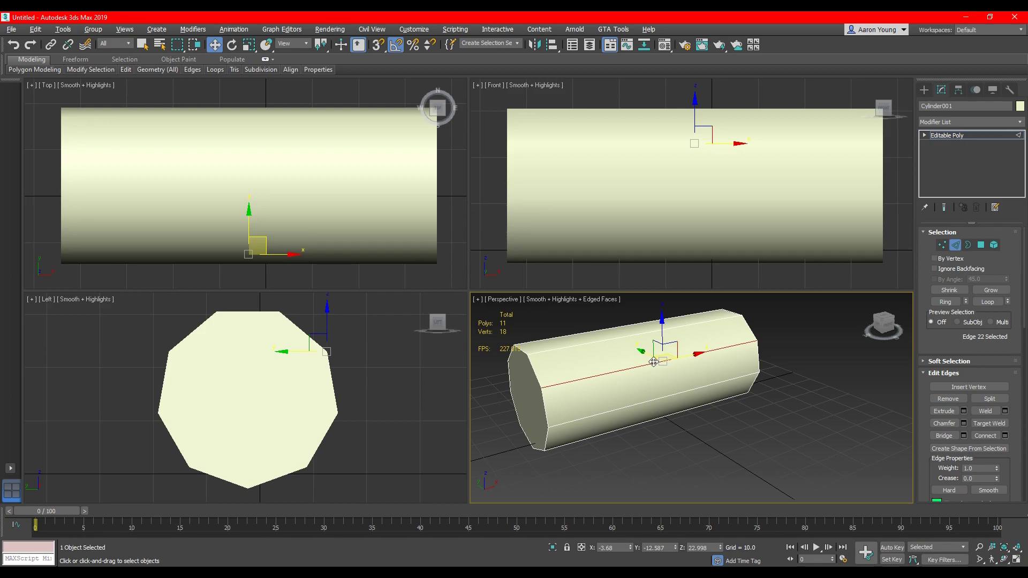
click(942, 303)
alt+middle_drag(616, 439, 653, 445)
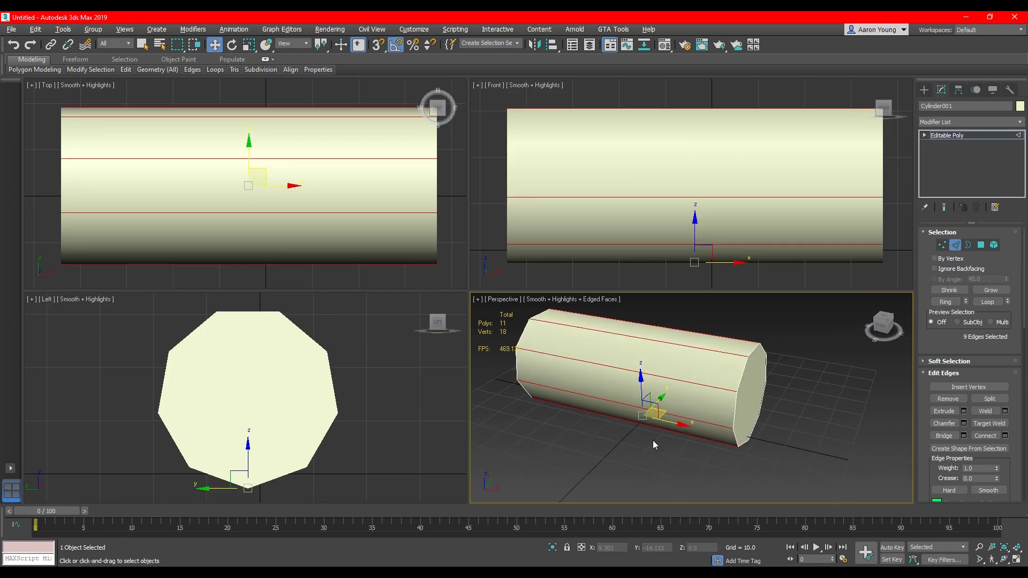
click(666, 338)
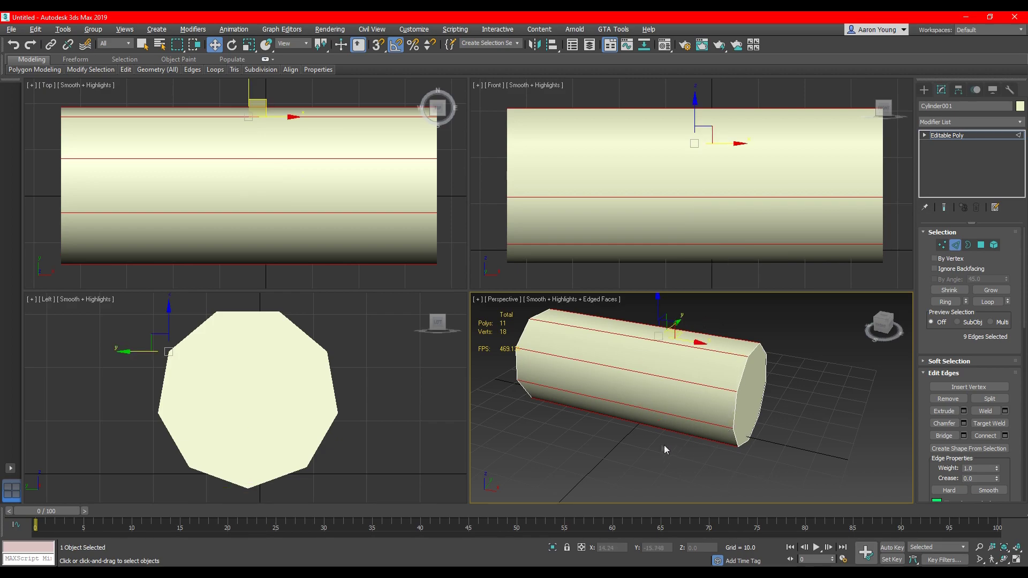
click(661, 411)
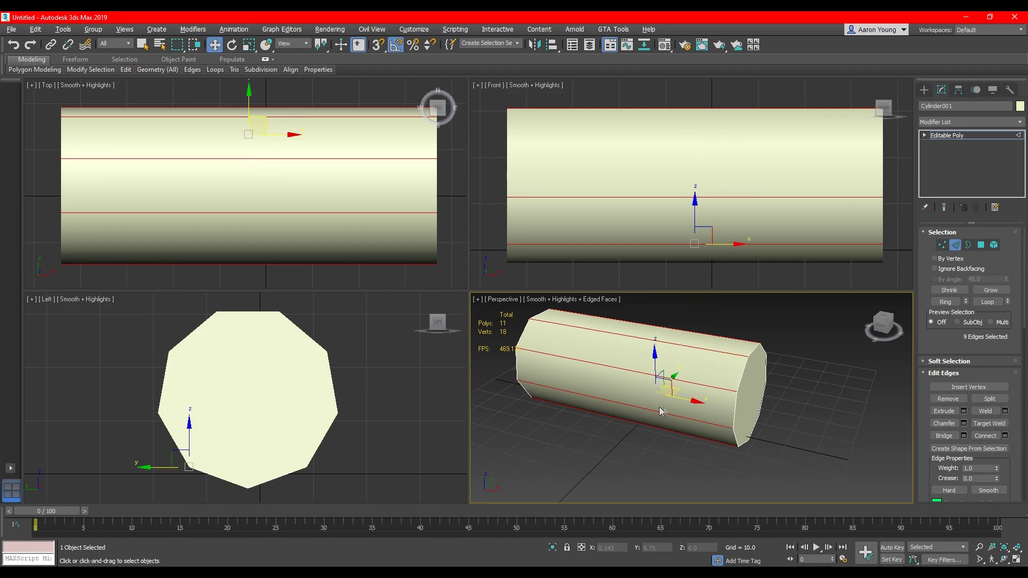
click(985, 436)
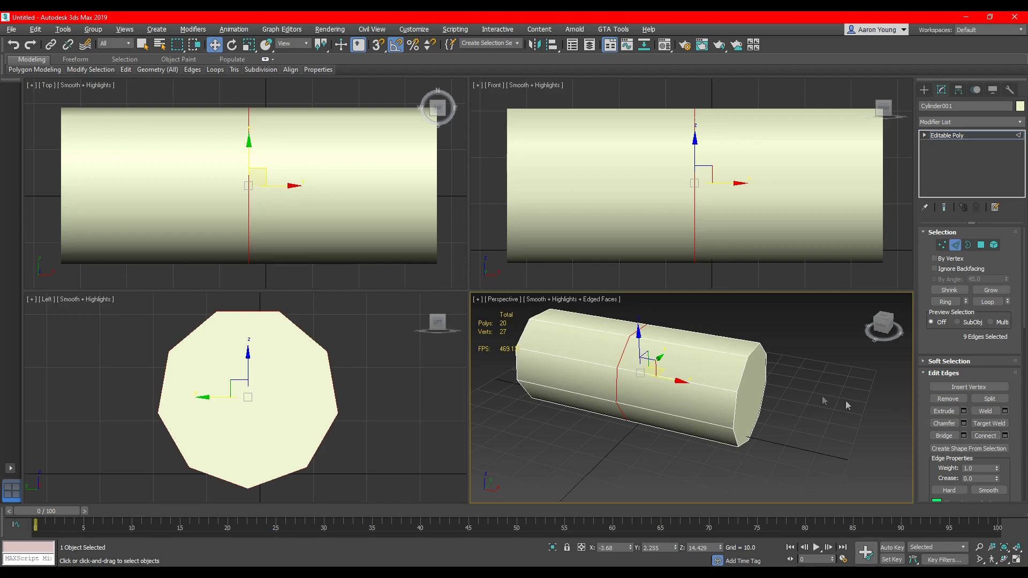
Step: Move the new edge loop along X toward the cylinder's negative X end
click(646, 363)
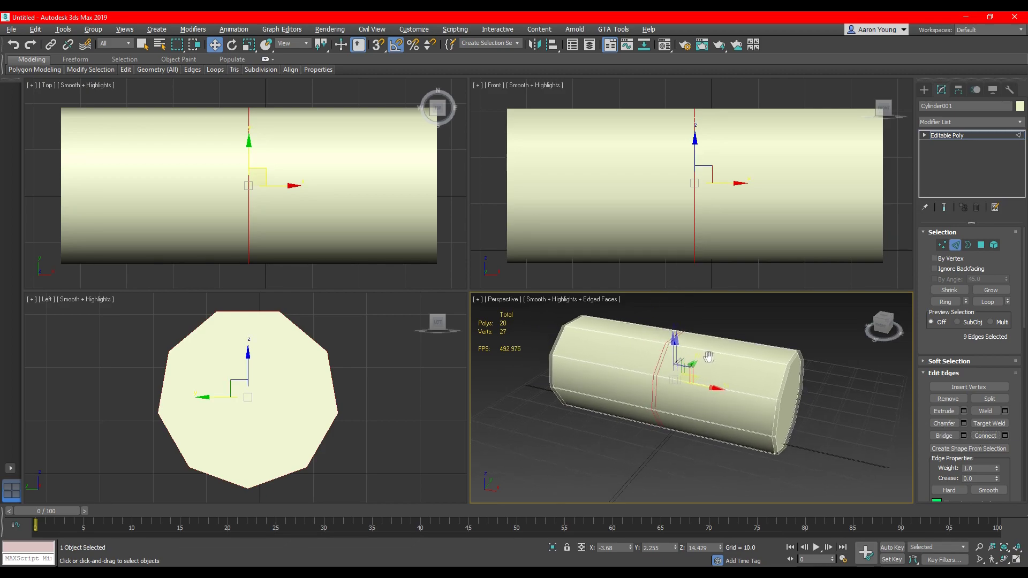
middle_drag(708, 357, 712, 357)
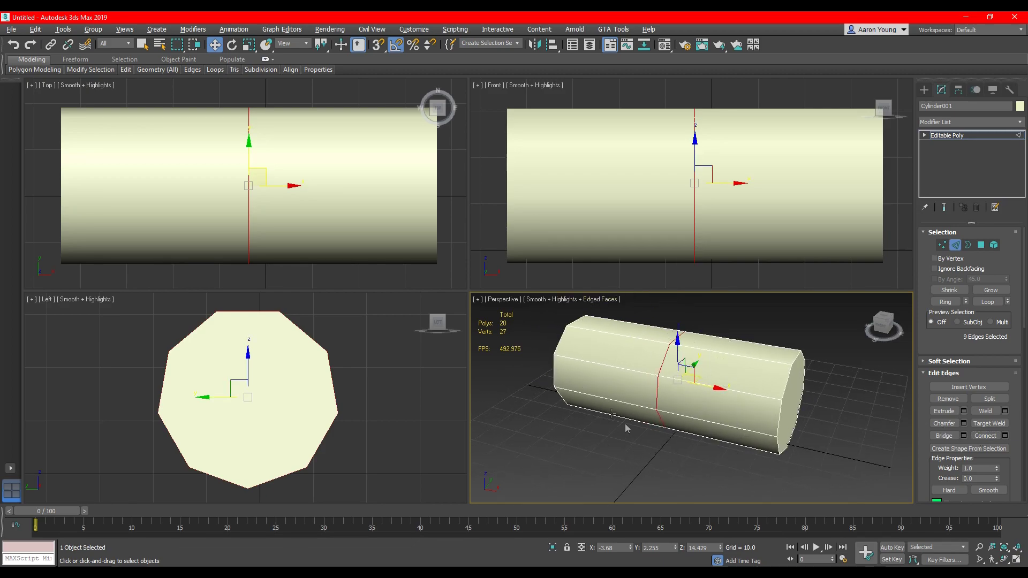
drag(700, 385, 670, 381)
alt+middle_drag(664, 378, 721, 364)
Step: Scale down the end cap polygon on the negative X end and move it outward along X to form a tapered section
click(981, 245)
click(580, 412)
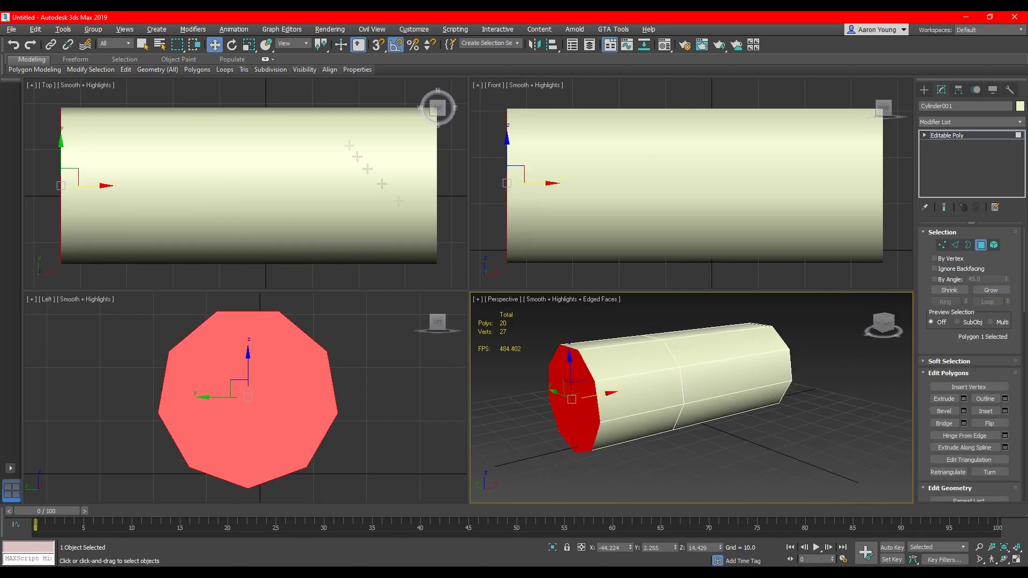
click(249, 45)
drag(570, 394, 503, 414)
click(214, 45)
click(632, 466)
Step: Connect the ring of lengthwise edges on the longer section with a new edge loop and move it close to the positive X end
alt+middle_drag(720, 380, 629, 383)
alt+middle_drag(789, 375, 771, 377)
click(712, 386)
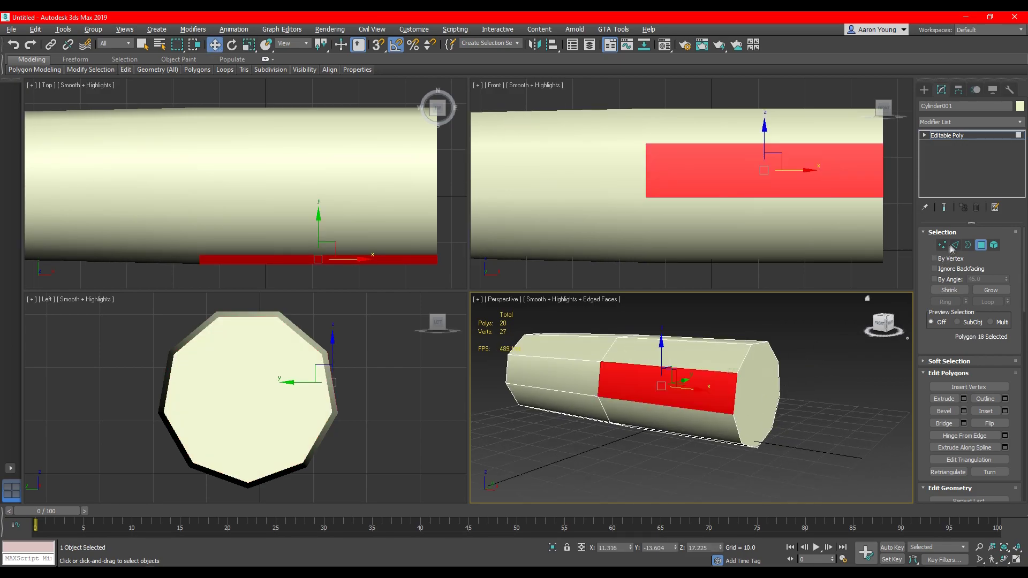
click(955, 245)
click(691, 370)
click(945, 302)
click(985, 436)
drag(720, 391, 762, 385)
Step: Scale up the end cap polygon on the positive X end so the cylinder flares outward there
click(981, 246)
click(758, 398)
click(249, 45)
click(642, 462)
mouse_move(640, 385)
alt+middle_down()
mouse_move(672, 385)
mouse_move(653, 385)
alt+middle_up()
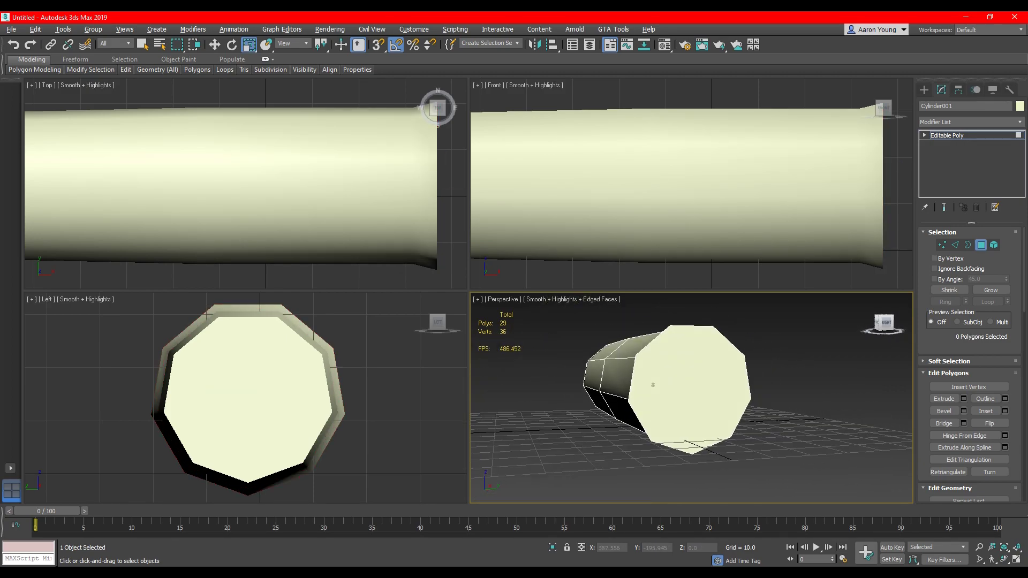
Step: Inset the end cap polygon on the cylinder's positive X end by 5.619
click(688, 381)
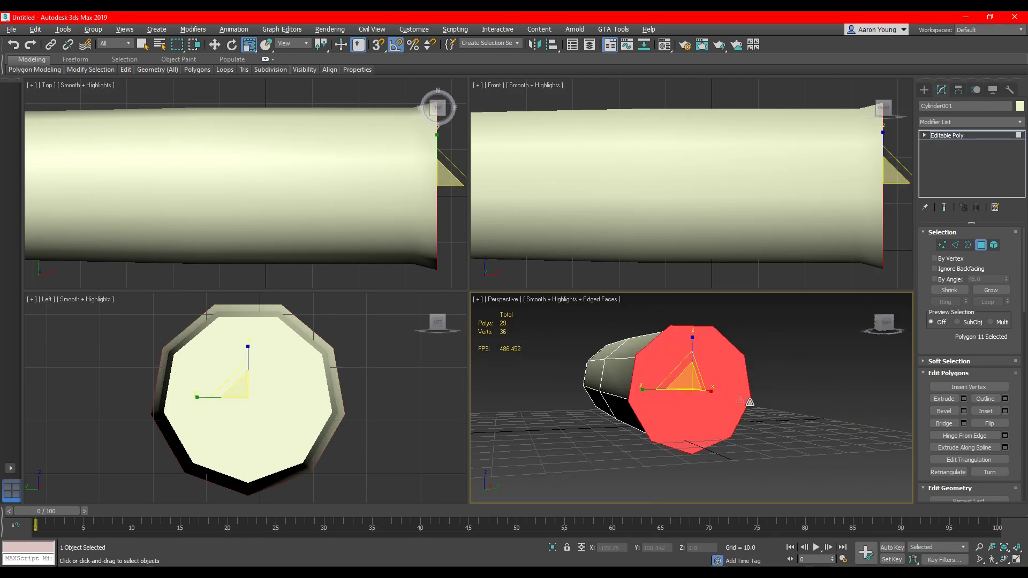
click(1006, 411)
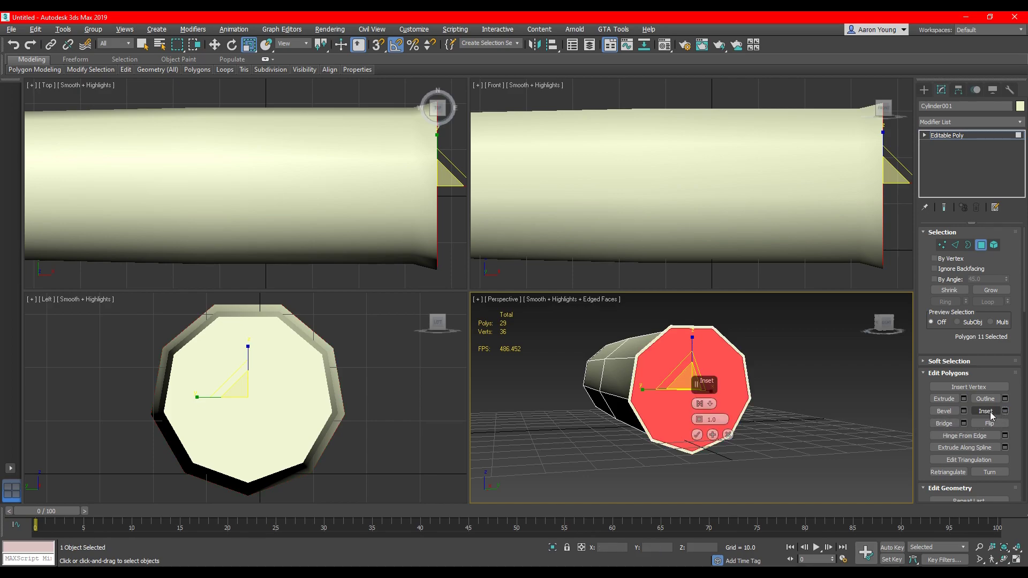
drag(700, 423, 703, 407)
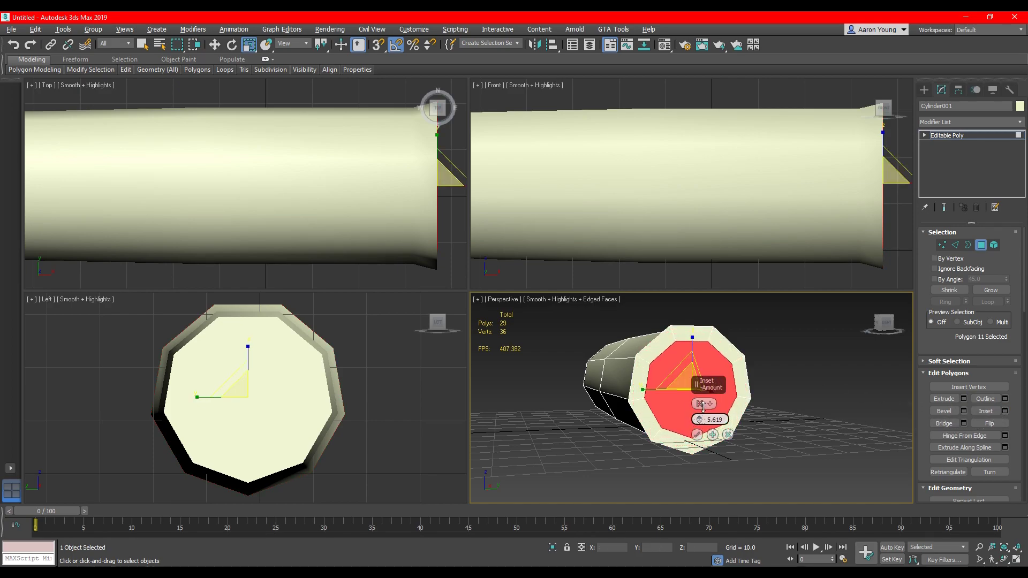
click(698, 434)
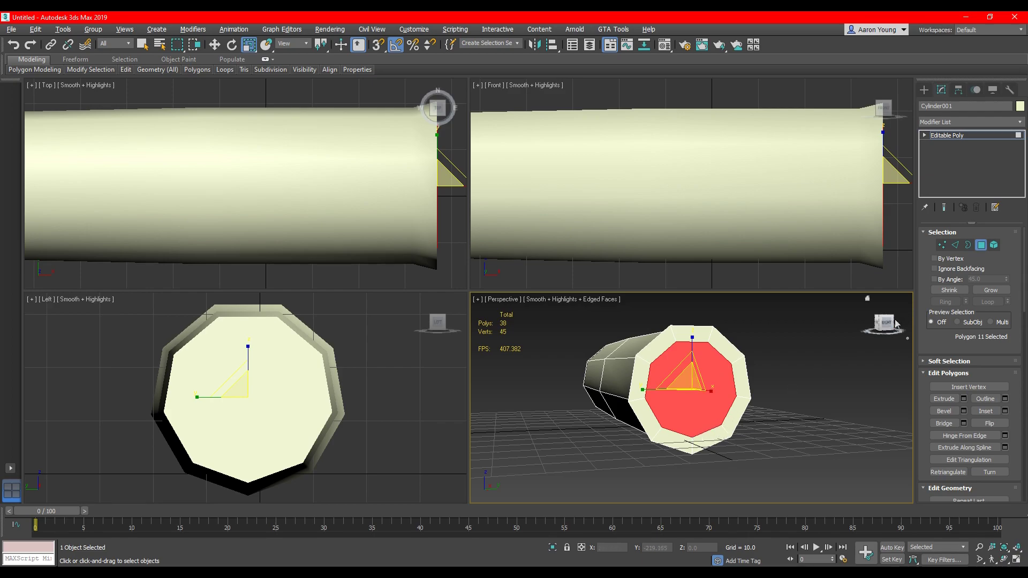
Step: Extrude the inset end cap polygon inward by -7.874 to hollow out the positive X end
drag(892, 322, 903, 331)
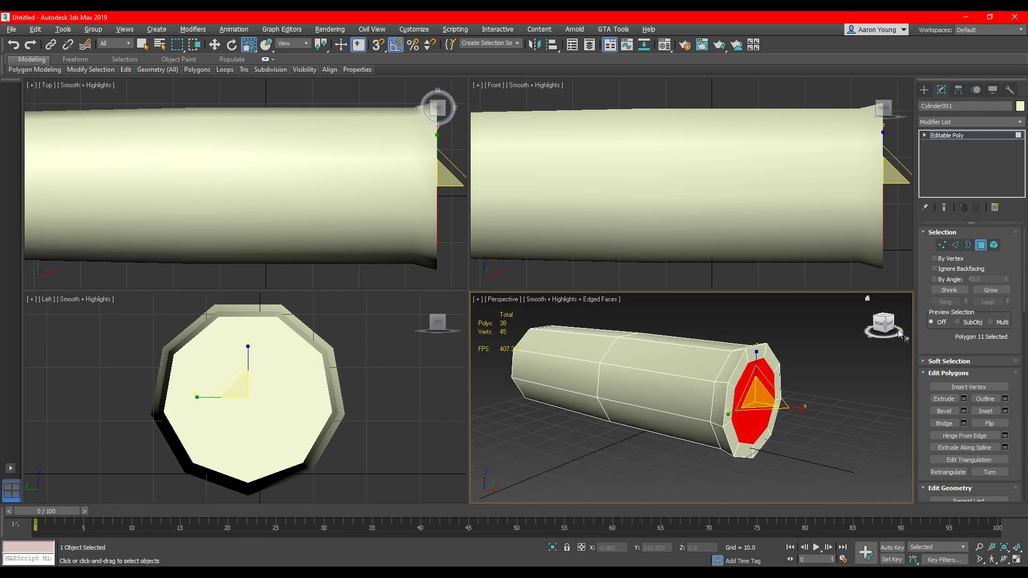
click(964, 399)
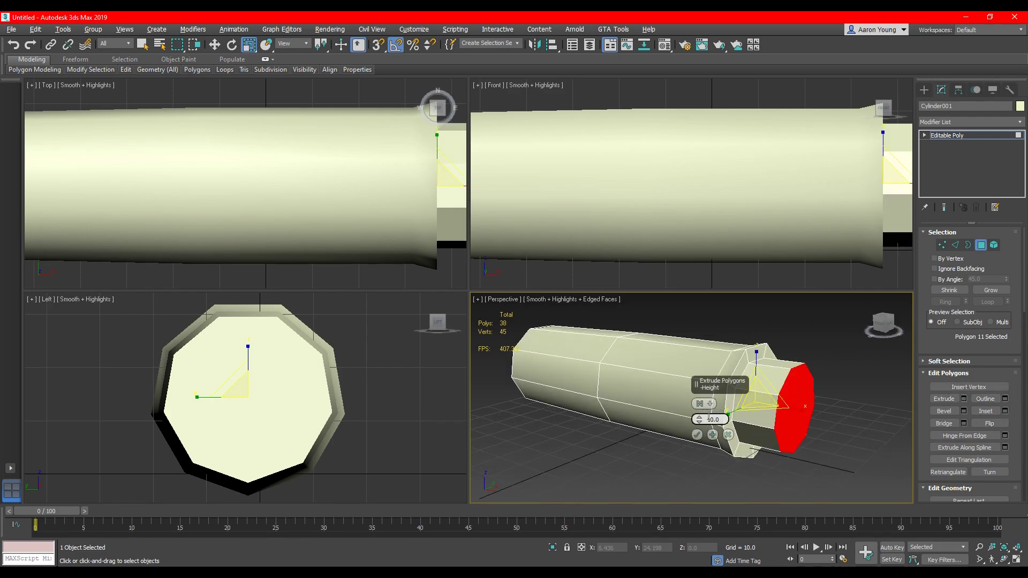
drag(699, 420, 709, 462)
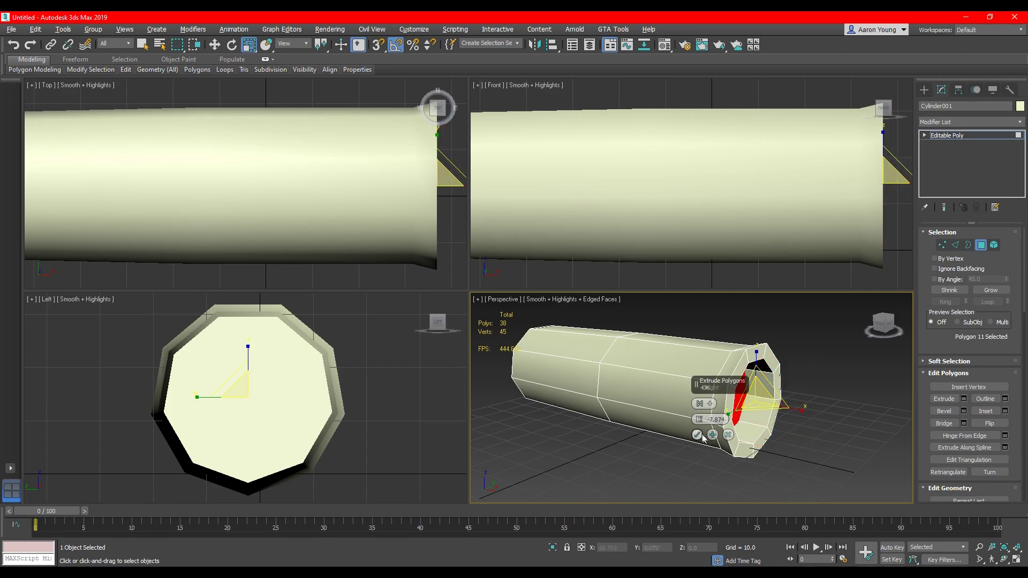
click(698, 435)
Step: Scale down the recessed polygon inside the positive X end and move it deeper along X to about 10.886
drag(884, 324, 863, 326)
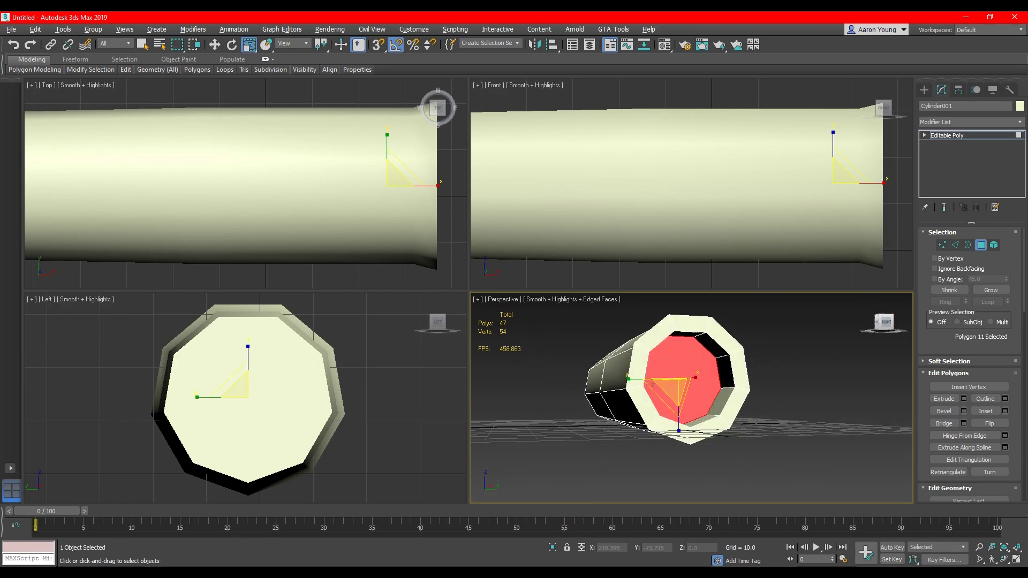
drag(676, 388, 688, 415)
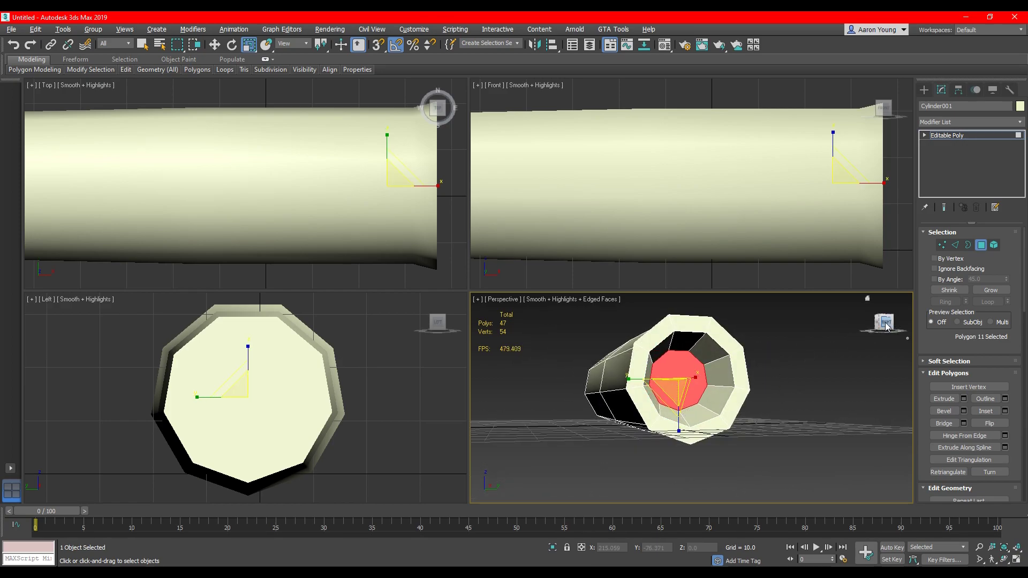
drag(886, 327, 906, 336)
click(215, 45)
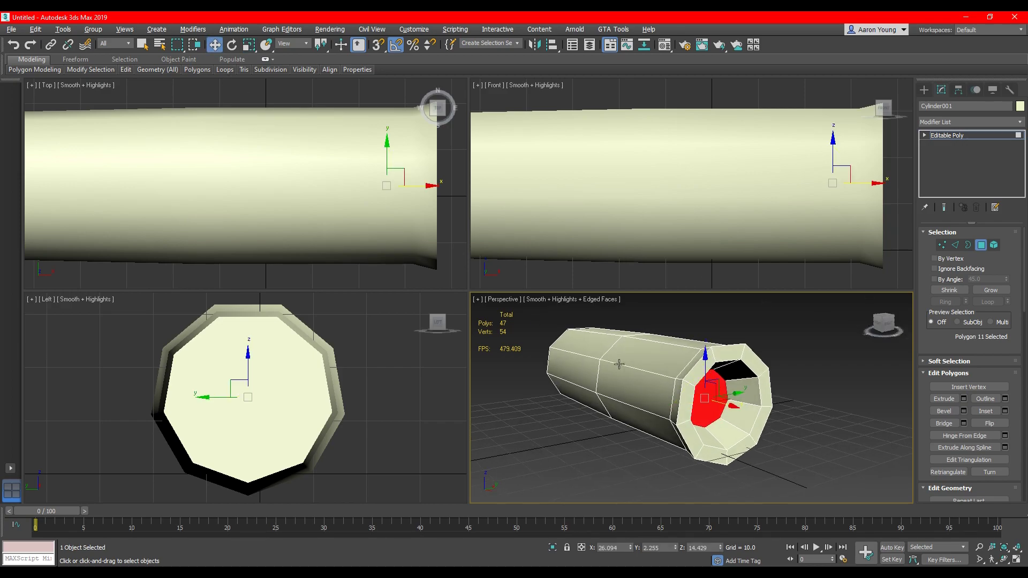
drag(710, 402, 689, 393)
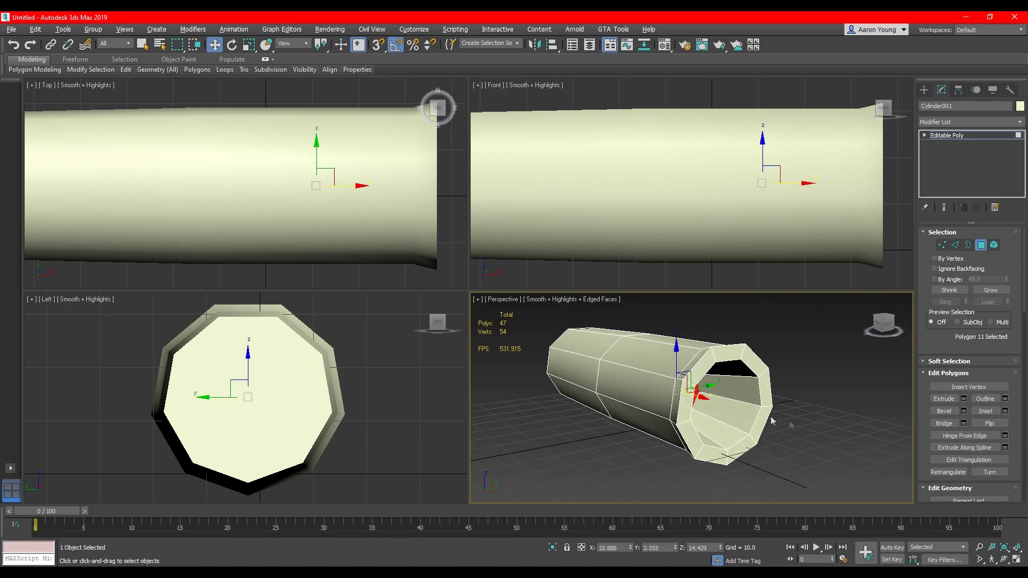
click(842, 385)
Step: Cut three edges across the end cap on the negative X end between opposite vertices, using vertex snapping
scroll(847, 382, down, 3)
drag(888, 329, 935, 322)
key(2)
scroll(991, 390, down, 6)
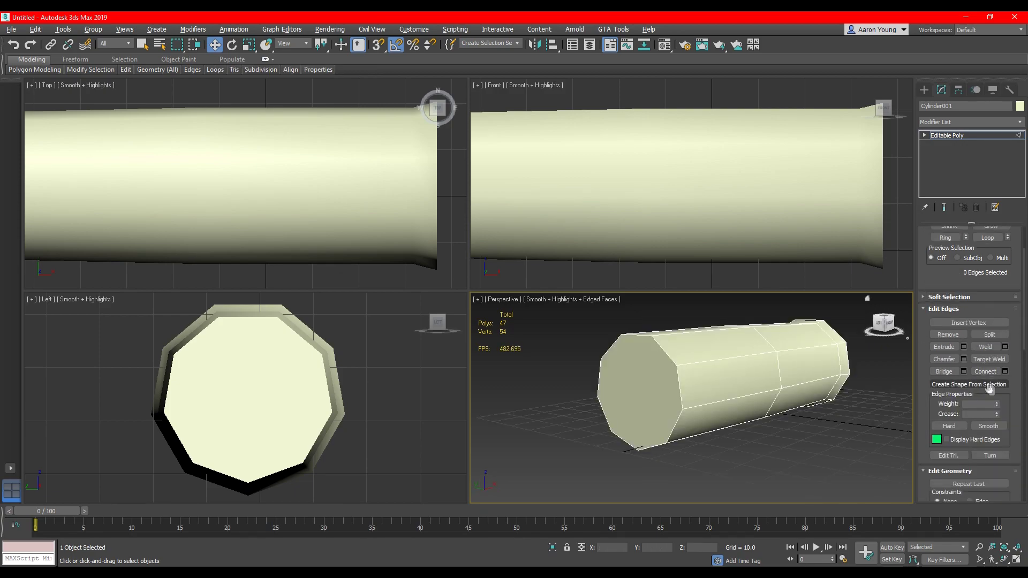
scroll(1007, 482, down, 1)
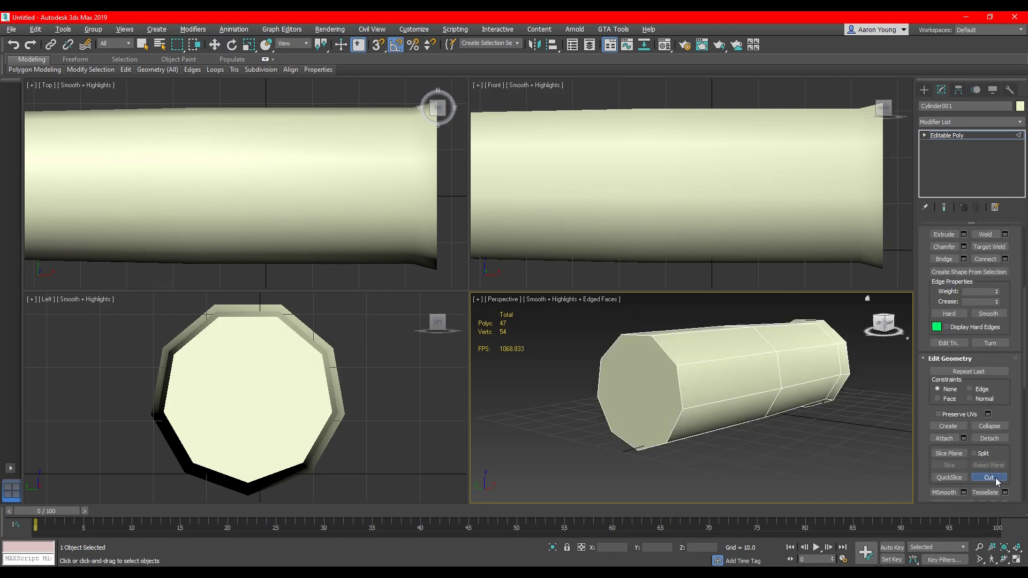
click(996, 480)
middle_drag(591, 342, 605, 364)
key(s)
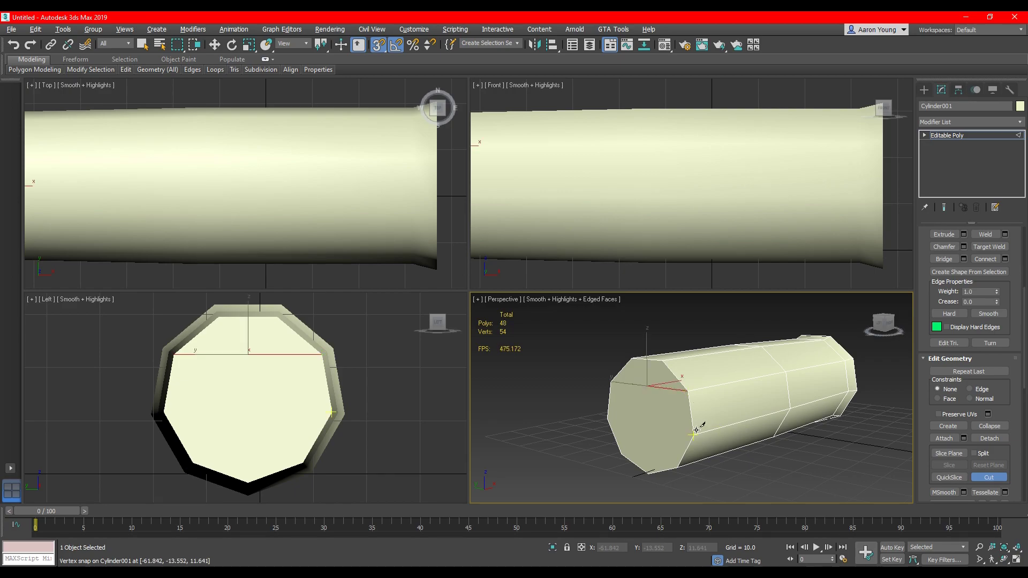
click(611, 416)
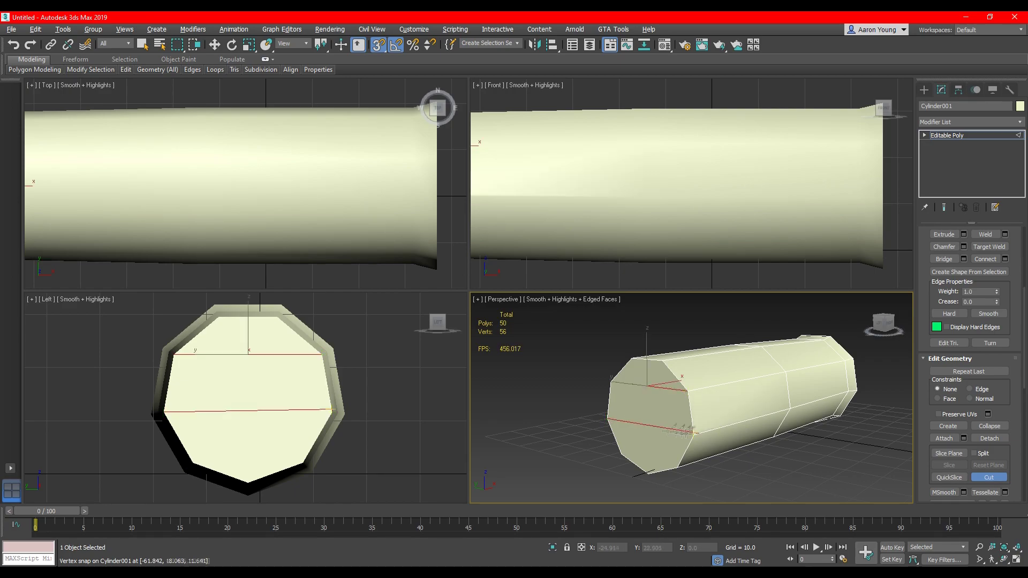
alt+middle_drag(693, 431, 678, 391)
Step: Cut three edges across the recessed polygon inside the positive X end between opposite vertices
alt+middle_drag(870, 336, 750, 369)
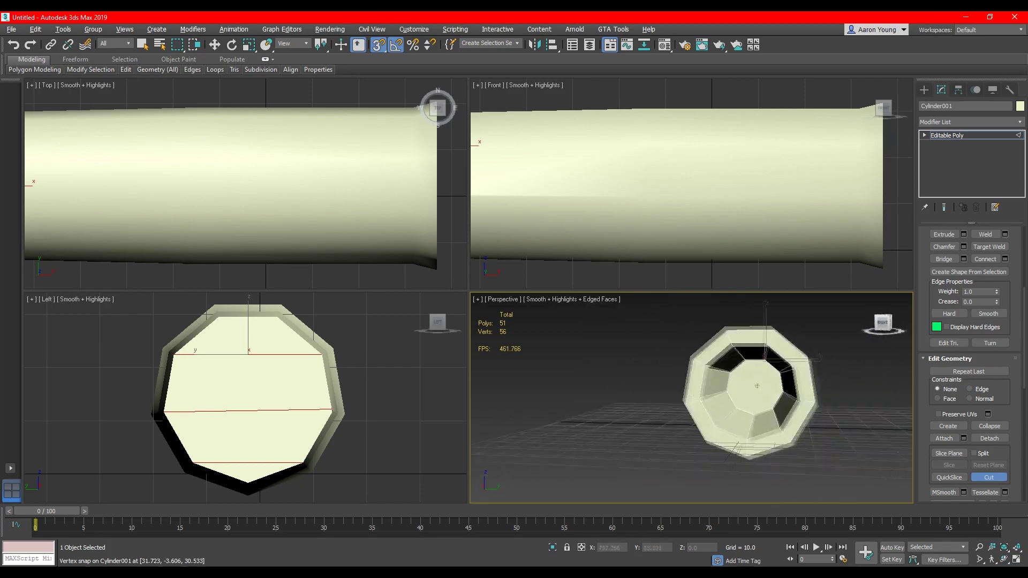
scroll(749, 370, up, 3)
click(731, 412)
click(792, 414)
scroll(750, 388, down, 4)
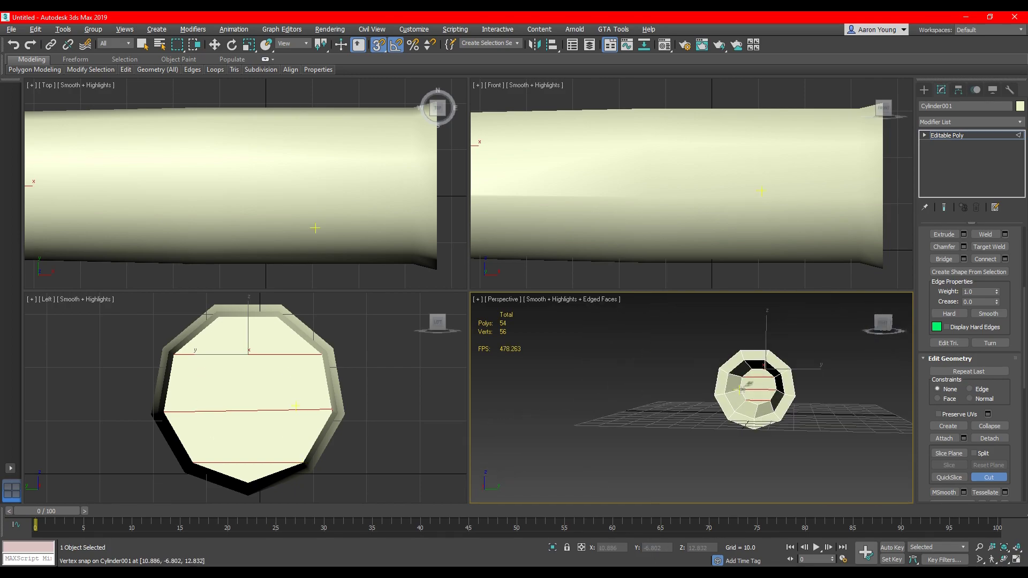
right_click(744, 387)
Step: Connect the two lengthwise edges of the top facet's negative X section and move the new edge close to the middle loop
alt+middle_drag(651, 391, 723, 369)
scroll(973, 321, up, 5)
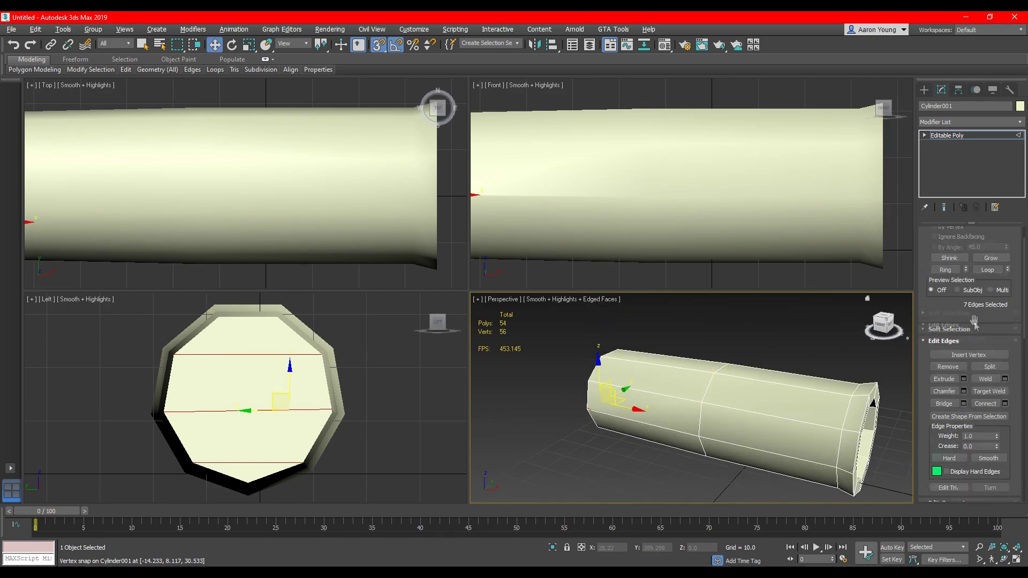
click(981, 244)
alt+middle_drag(792, 370, 810, 388)
key(2)
scroll(689, 381, up, 3)
click(692, 379)
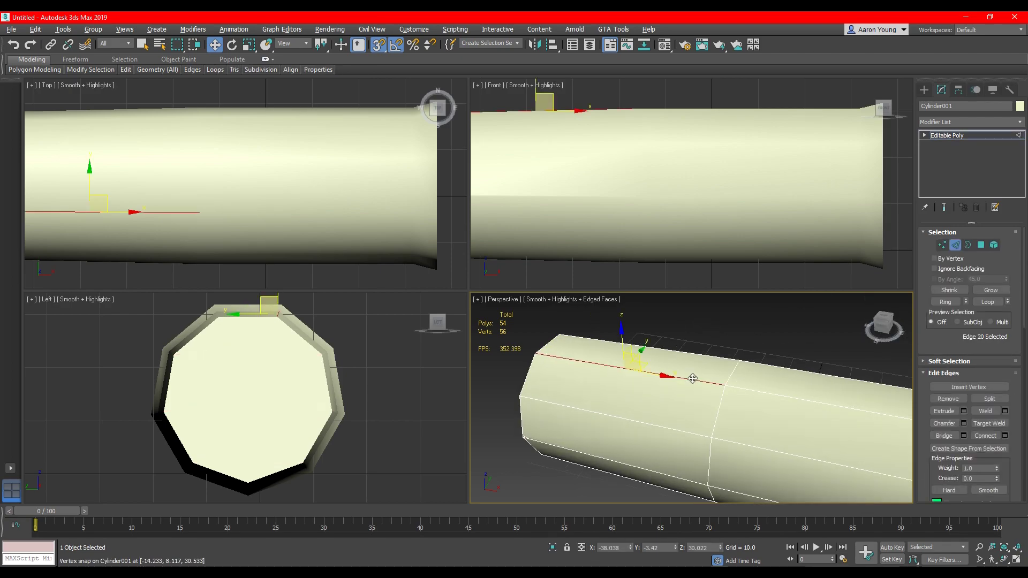
ctrl+click(721, 358)
key(ctrl+shift+e)
key(s)
drag(667, 363, 731, 384)
Step: Cut diagonal edges from both ends of the new top edge to the neighbouring vertices of the middle loop
scroll(970, 375, down, 5)
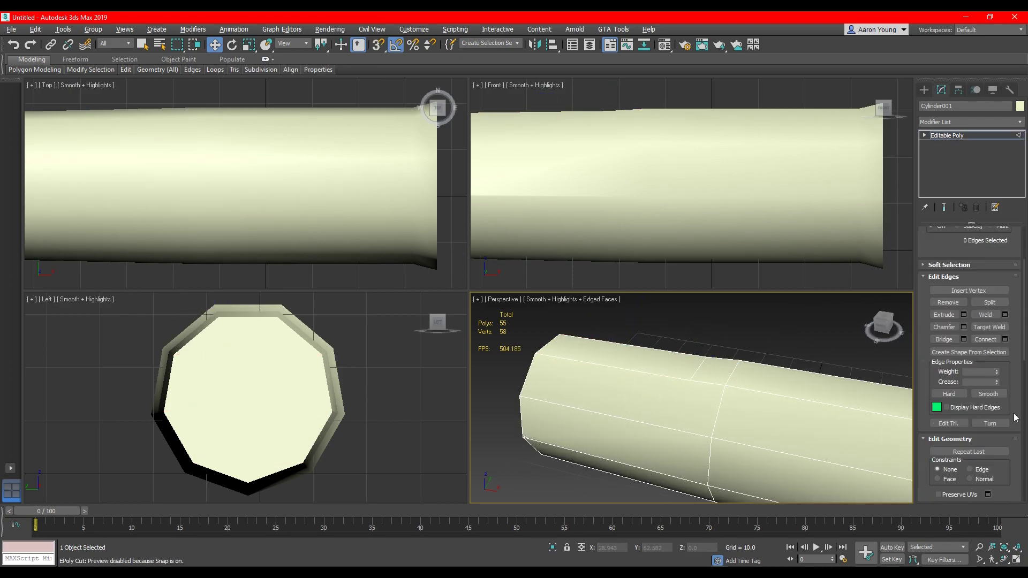
click(989, 461)
alt+middle_drag(717, 396, 848, 392)
click(709, 414)
alt+middle_drag(845, 346, 905, 327)
right_click(905, 327)
Step: Inset the small four-sided polygon on the top facet by 2.205
scroll(987, 384, up, 5)
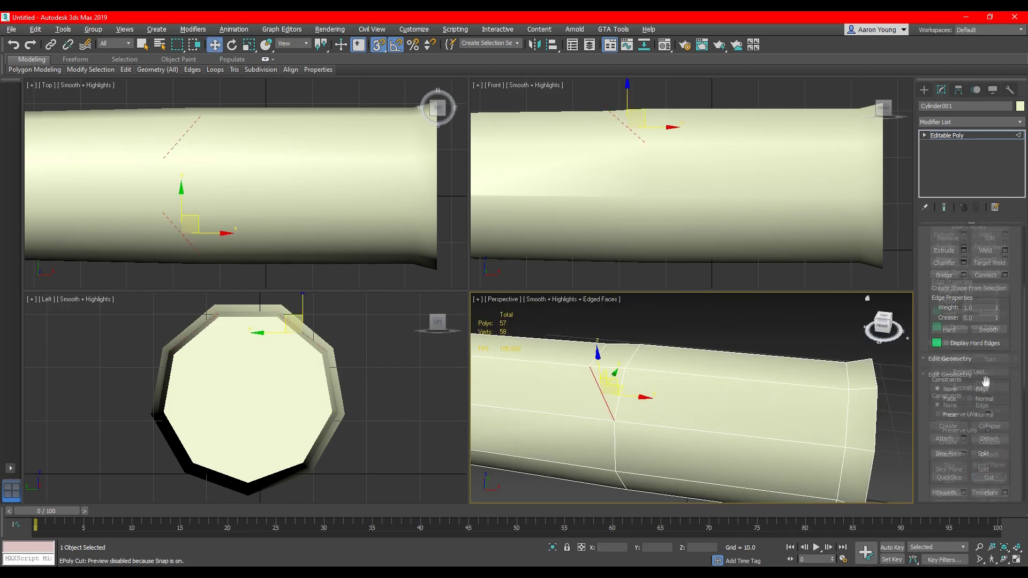
click(981, 245)
scroll(659, 375, up, 3)
click(660, 376)
key(s)
click(1006, 411)
drag(700, 421, 700, 431)
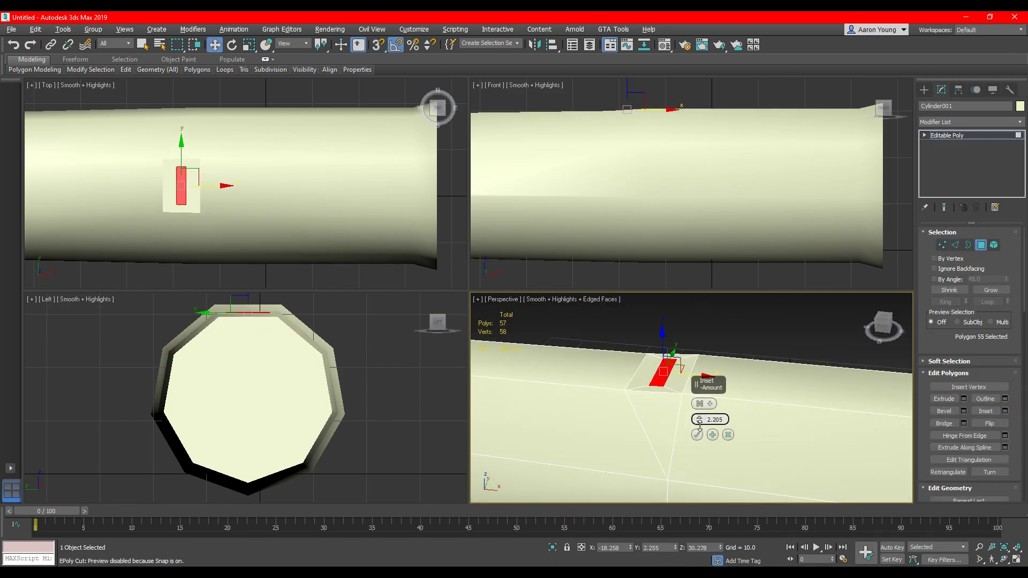
click(700, 433)
Step: Connect the two long edges of the inset polygon with a new edge across its middle
click(955, 245)
click(662, 380)
ctrl+click(655, 374)
key(ctrl+shift+e)
click(714, 342)
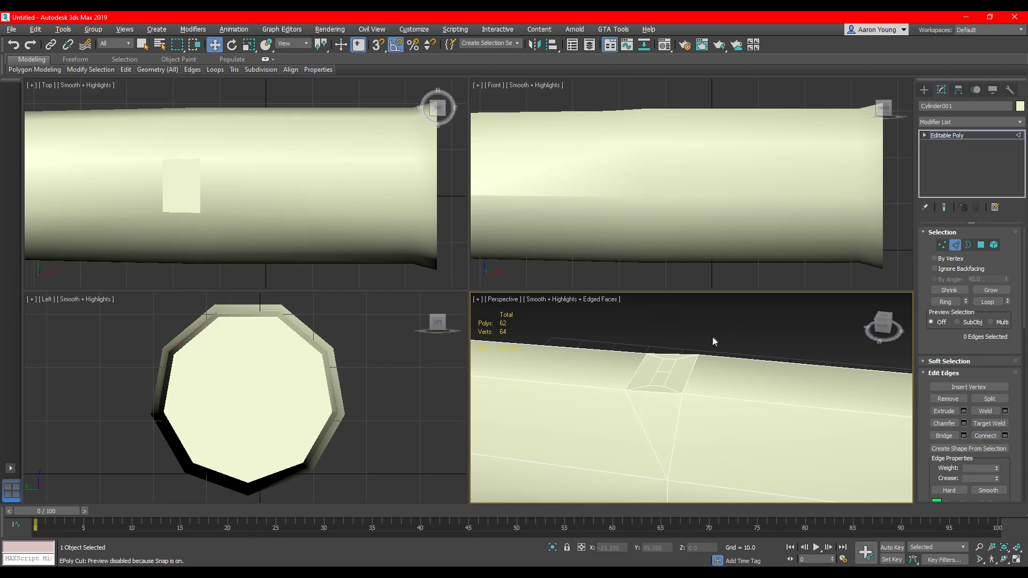
Step: Widen the inset rectangle on the top facet by moving its long sides outward along X
click(666, 358)
double_click(657, 372)
drag(673, 369, 705, 376)
click(699, 345)
Step: Connect the three crosswise edges of the inset rectangle to divide it into four polygons
click(656, 386)
ctrl+click(662, 372)
ctrl+click(668, 359)
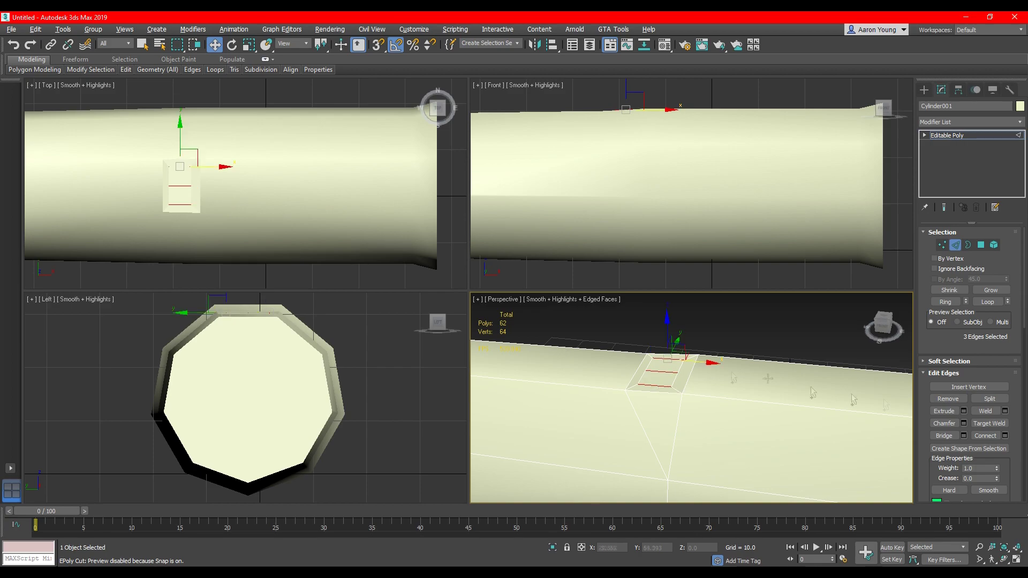
click(986, 437)
click(780, 321)
Step: Select the four inset polygons on the top facet and scale them down uniformly
scroll(780, 321, up, 3)
key(4)
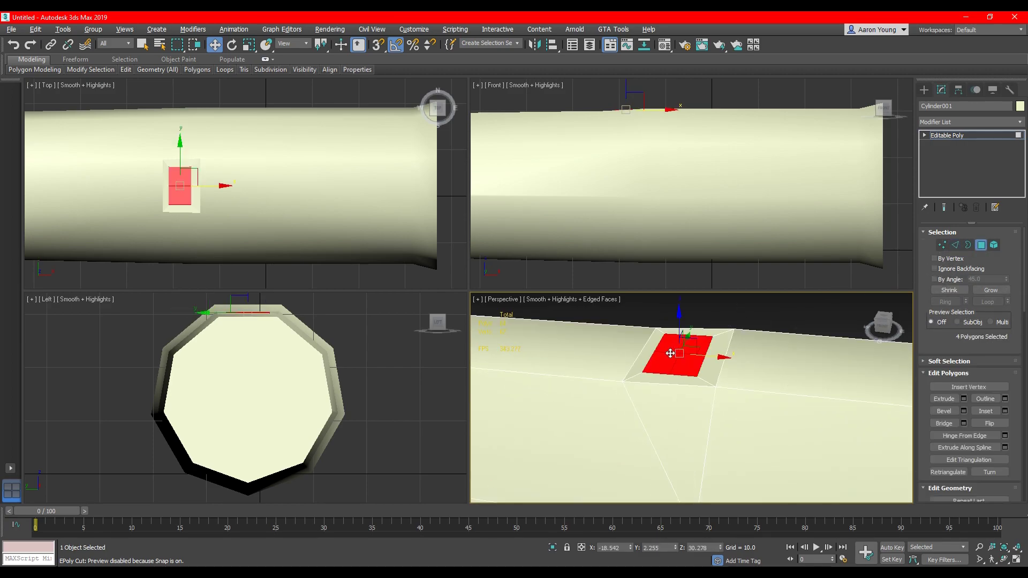
drag(697, 339, 700, 325)
key(ctrl+z)
key(r)
drag(671, 371, 673, 363)
key(w)
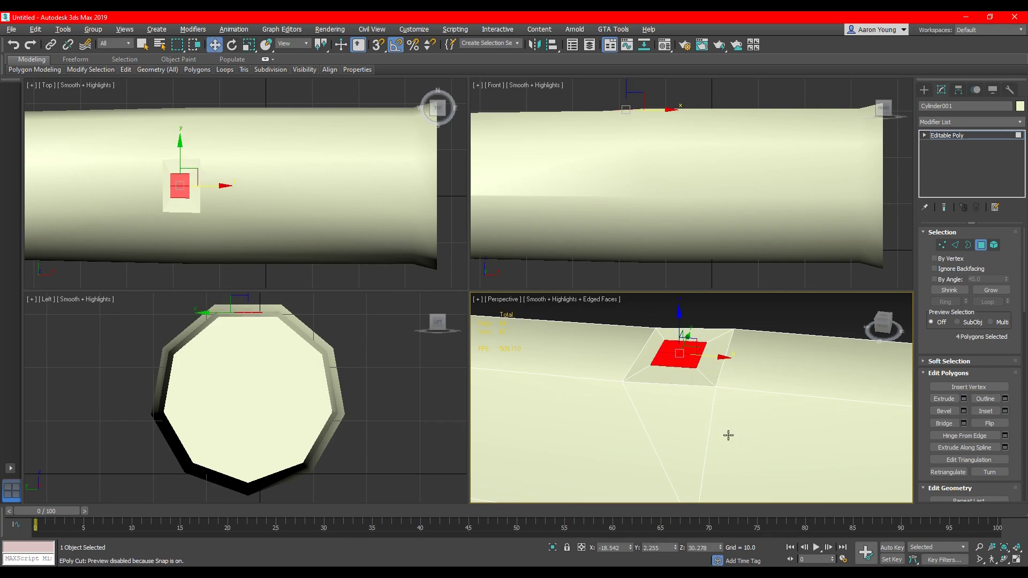
Step: Scale the four side-midpoint vertices of the inset outward so its outline becomes a rounded octagon
key(1)
drag(701, 354, 675, 366)
key(r)
click(781, 321)
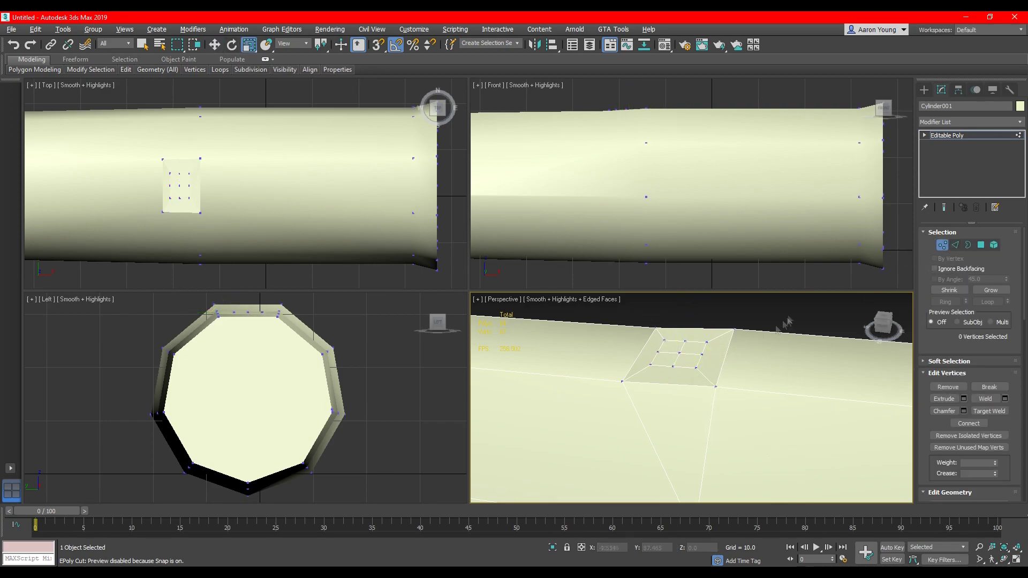
click(702, 354)
ctrl+click(685, 341)
ctrl+click(658, 352)
ctrl+click(673, 367)
drag(687, 347, 688, 328)
click(746, 323)
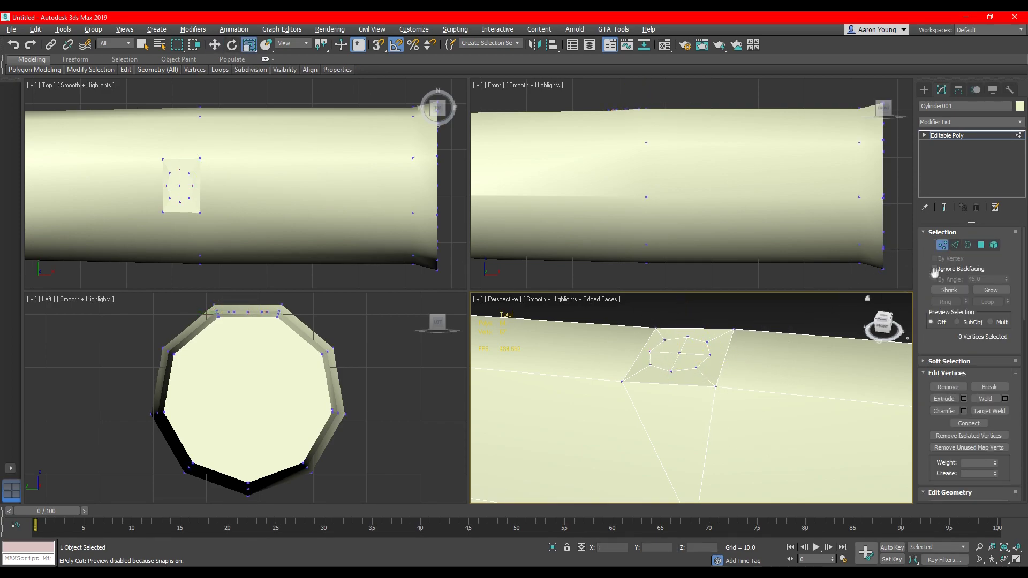
Step: Cut edges from the octagon's side-midpoint vertices to the corners of the surrounding rectangle, using vertex snapping
click(956, 245)
scroll(737, 337, down, 5)
click(808, 357)
scroll(819, 342, up, 5)
click(835, 335)
scroll(1007, 400, down, 5)
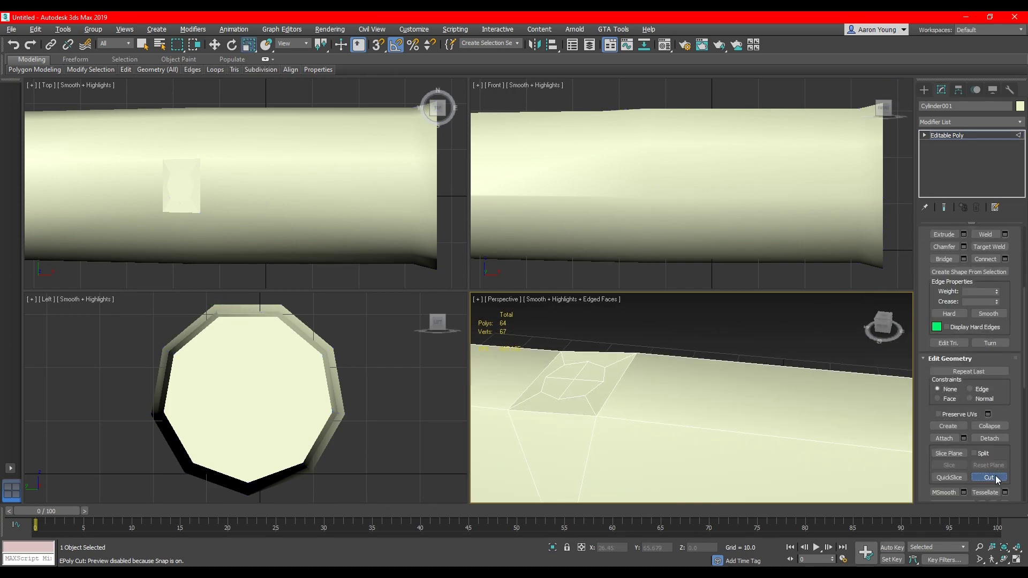
click(989, 477)
click(603, 381)
click(636, 354)
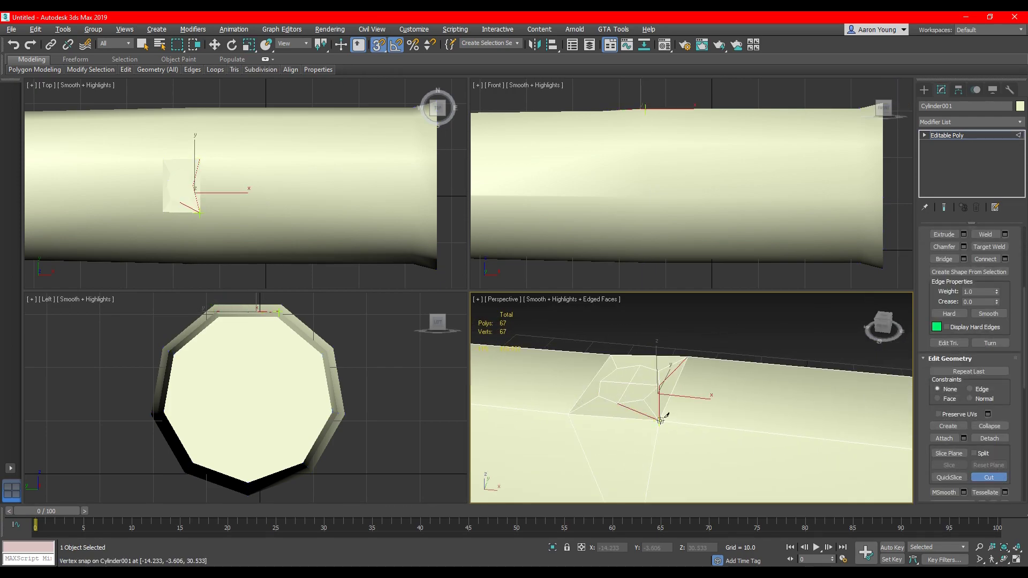
click(568, 413)
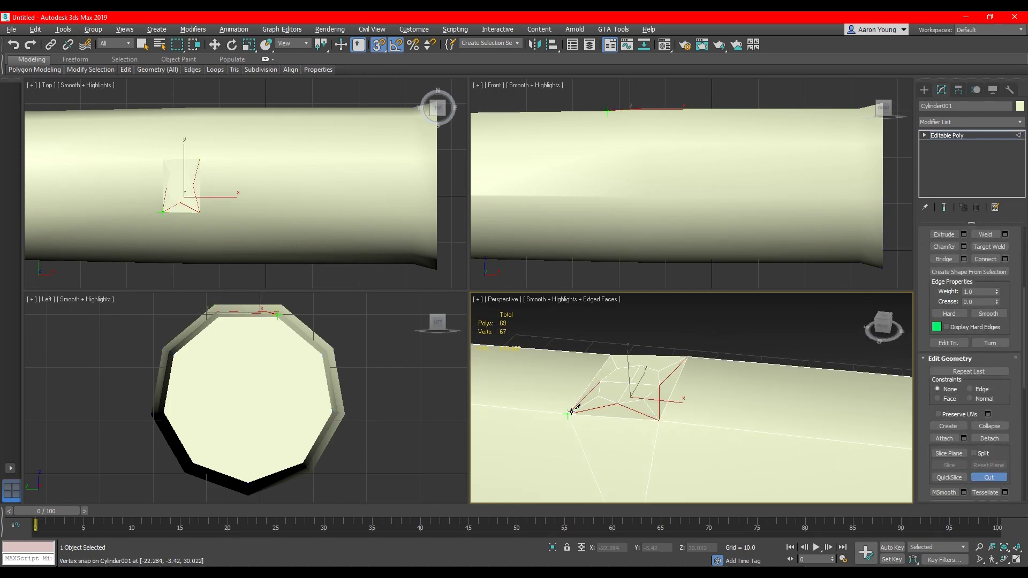
click(639, 367)
right_click(642, 364)
Step: Select the polygons inside the octagon, raise and tilt them, and extrude them into a slanted switch
middle_drag(668, 339, 787, 360)
scroll(932, 337, up, 5)
click(981, 245)
click(723, 399)
key(s)
drag(729, 357, 750, 325)
click(232, 45)
mouse_move(763, 415)
alt+middle_down()
mouse_move(664, 437)
mouse_move(758, 417)
alt+middle_up()
click(965, 399)
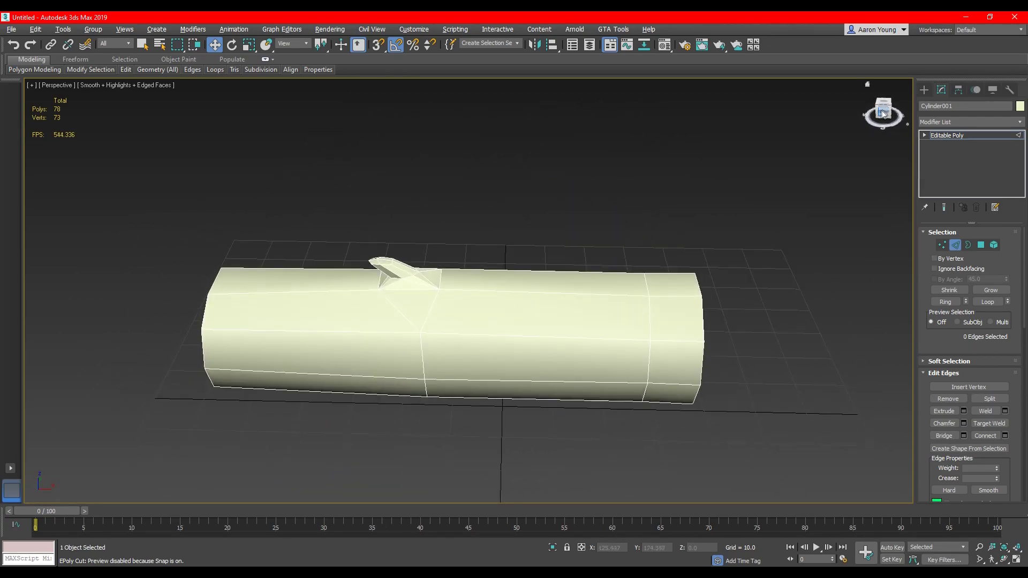
Step: Select the whole mesh as an element, clear its smoothing groups, and assign all its polygons to smoothing group 1
click(995, 245)
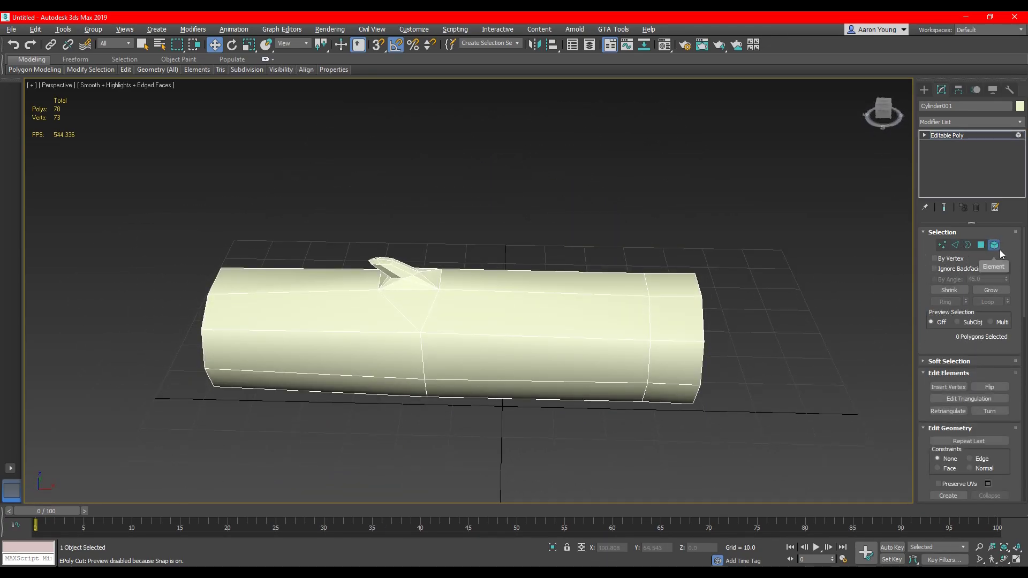
click(628, 297)
scroll(966, 272, down, 10)
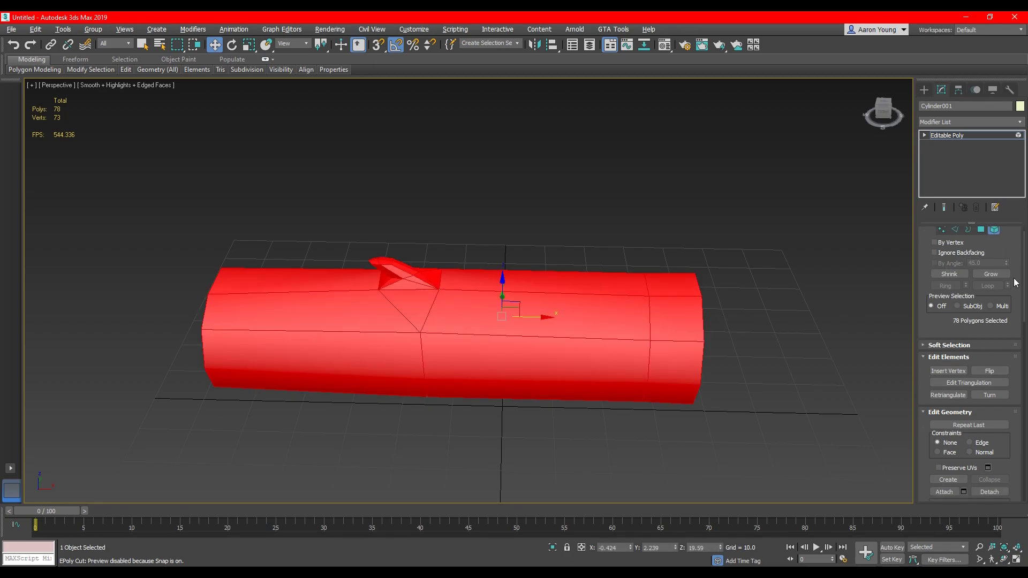
scroll(992, 397, down, 3)
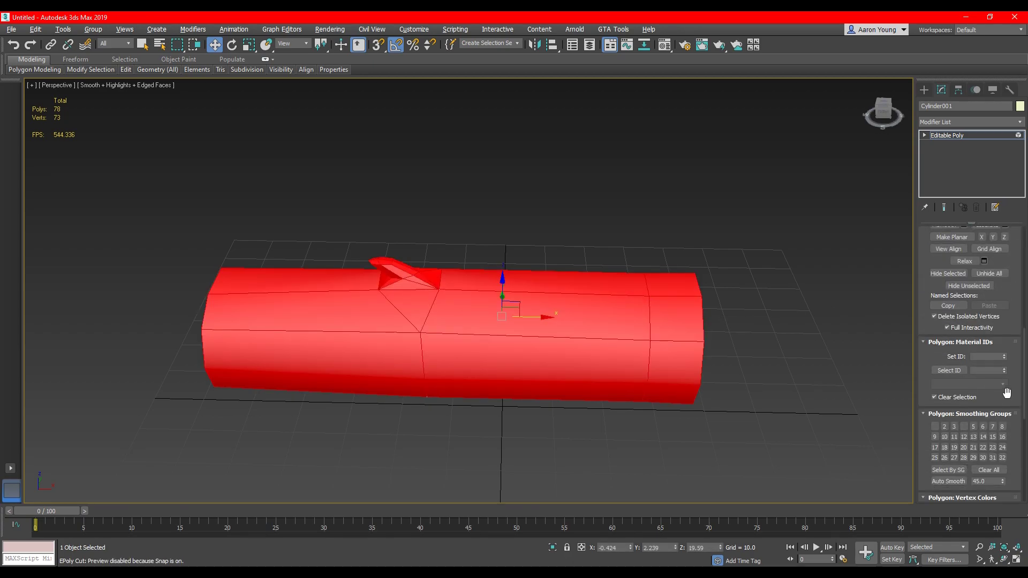
click(984, 471)
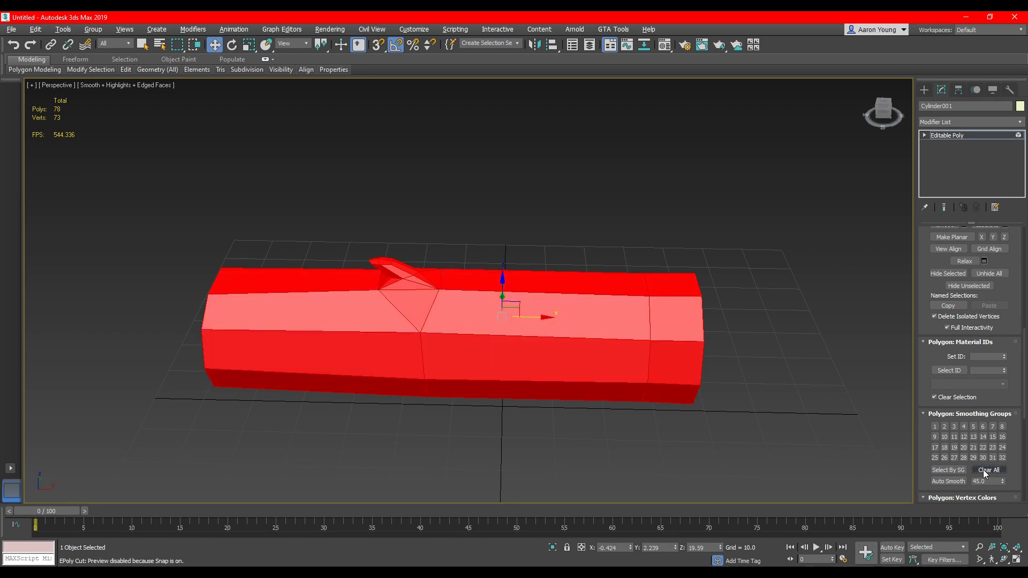
click(835, 363)
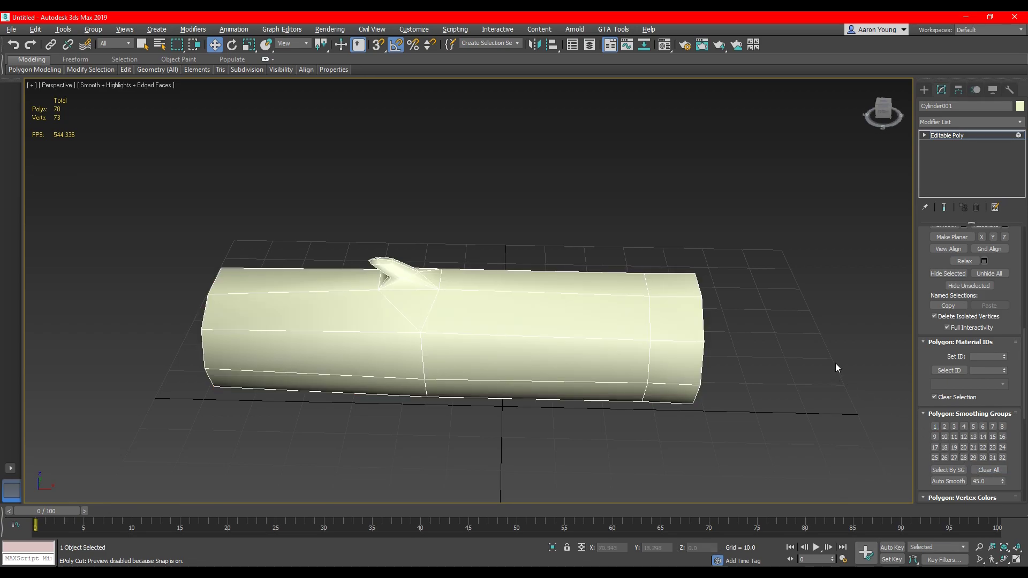
click(952, 136)
click(829, 172)
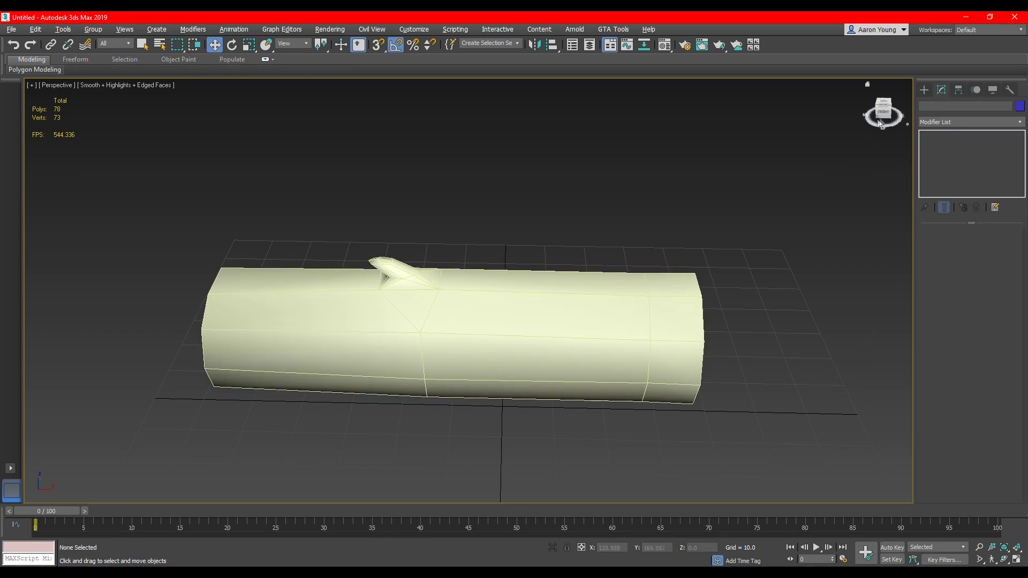
key(F4)
alt+middle_drag(495, 322, 452, 325)
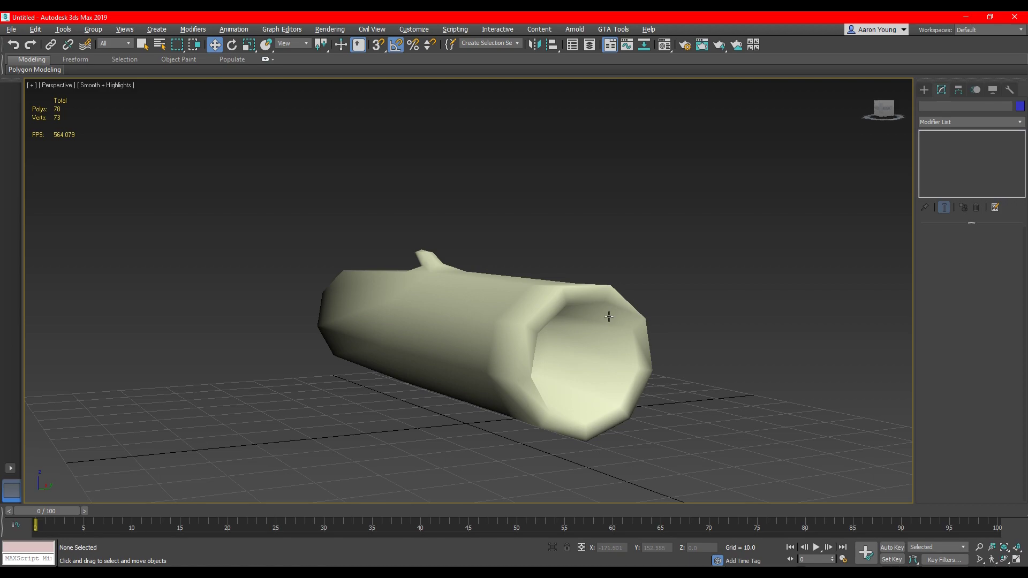
alt+middle_drag(836, 150, 453, 325)
Step: Select the nine rim polygons around the open end, clear their smoothing group and assign them to smoothing group 2
click(529, 349)
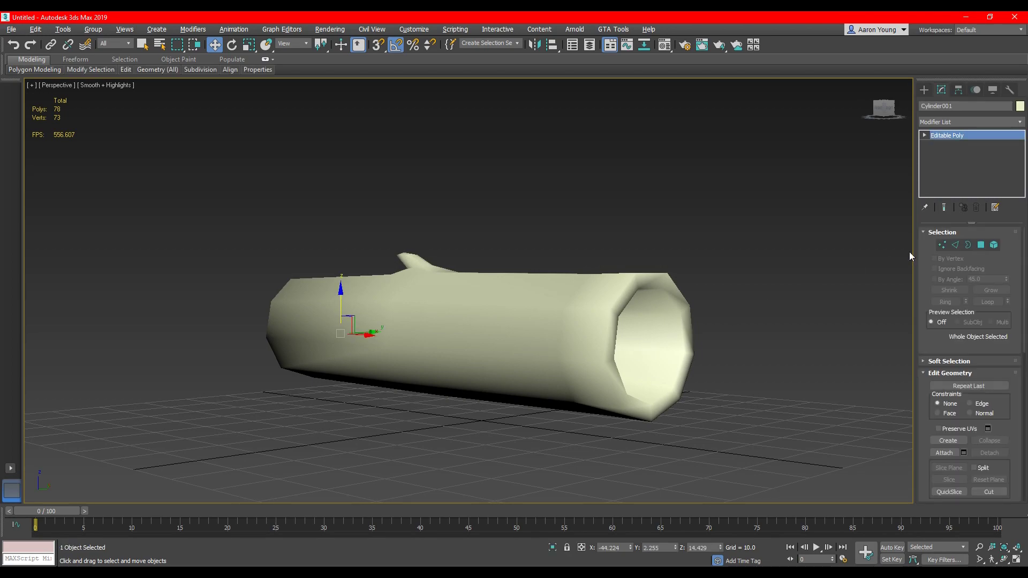
click(984, 245)
middle_drag(554, 381, 491, 391)
click(593, 411)
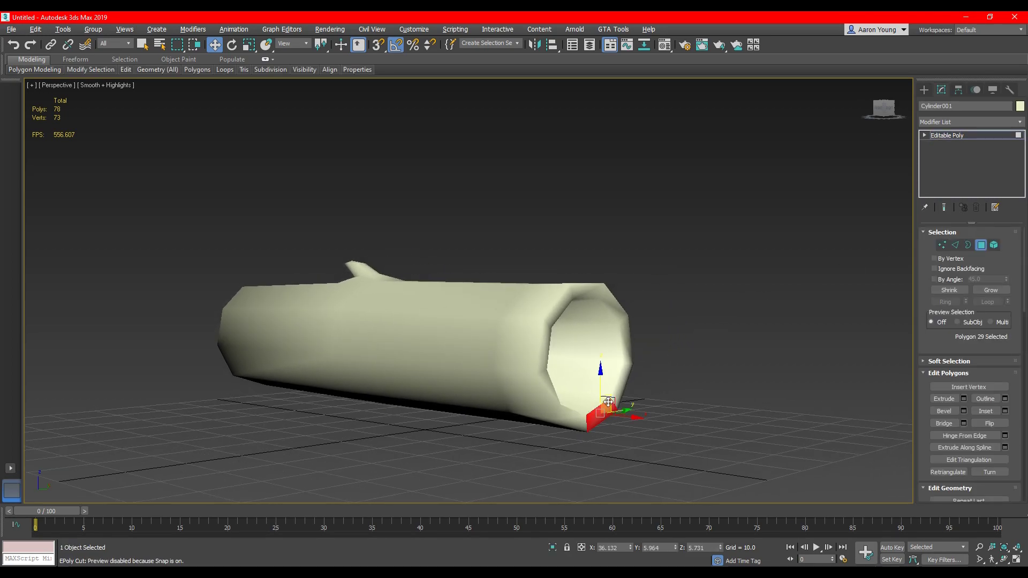
key(F4)
ctrl+click(569, 414)
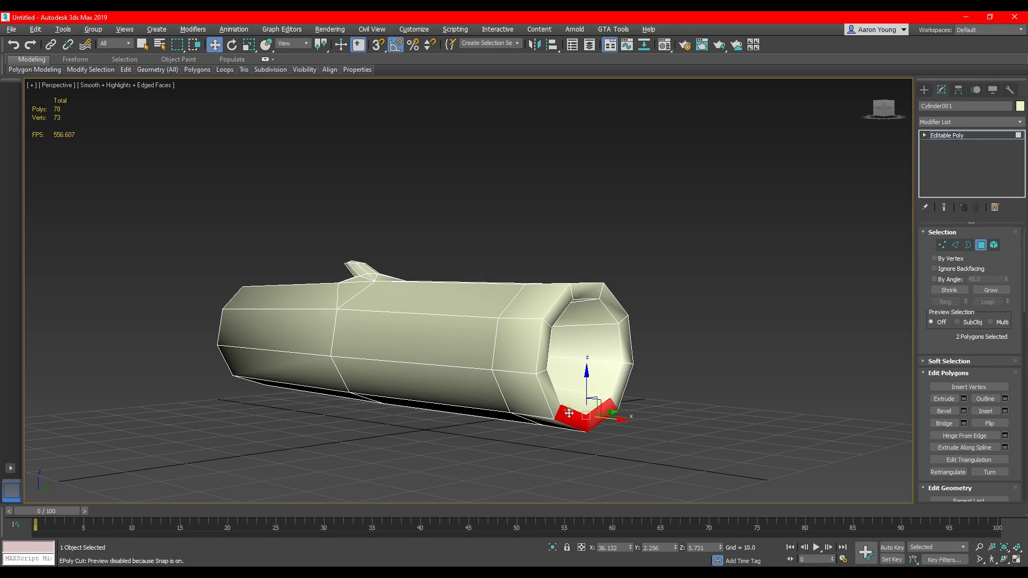
ctrl+click(551, 387)
ctrl+click(551, 344)
key(ctrl+z)
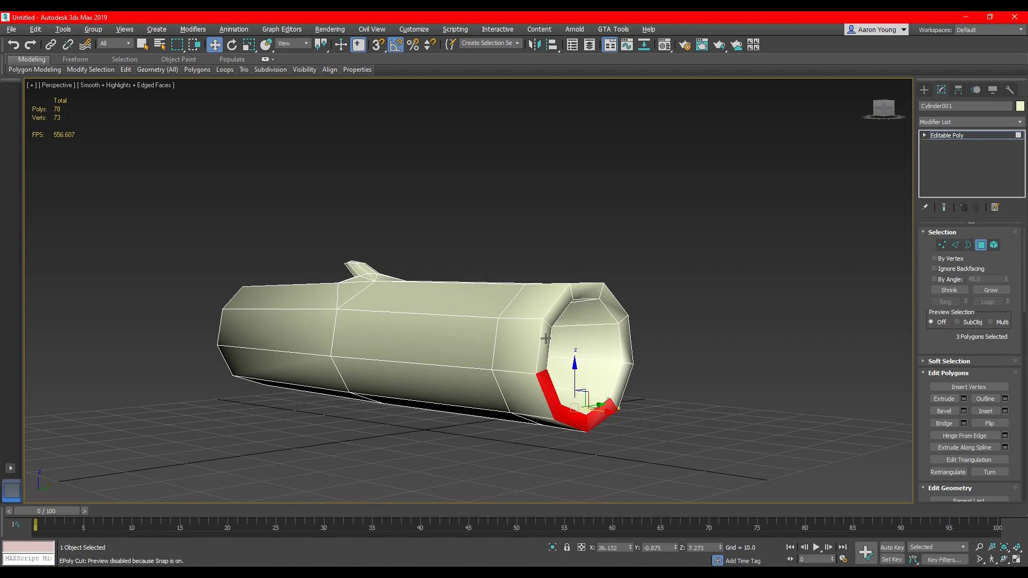
ctrl+click(546, 332)
ctrl+click(551, 318)
ctrl+click(581, 295)
ctrl+click(610, 309)
ctrl+click(622, 342)
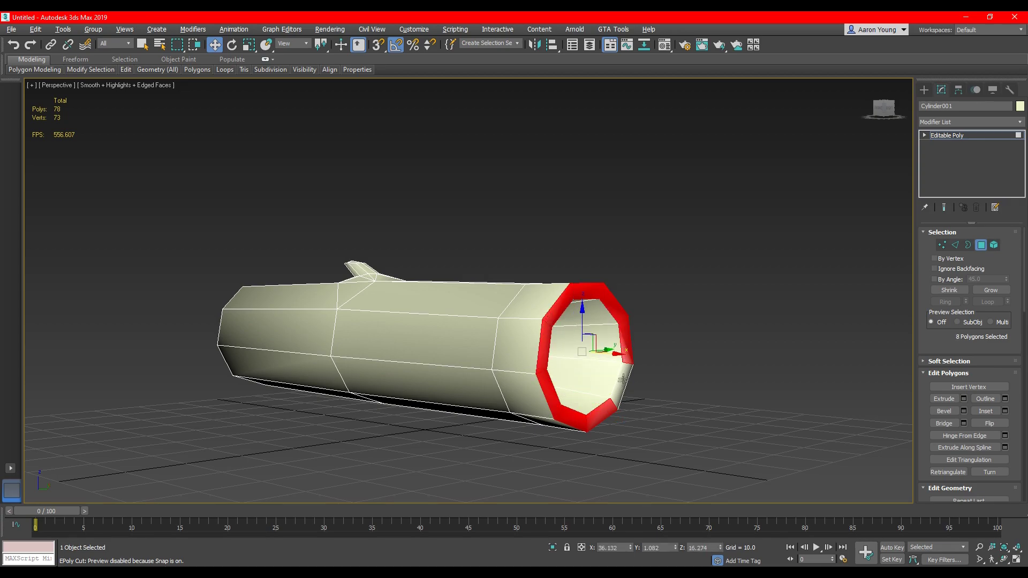
ctrl+click(621, 385)
scroll(996, 432, down, 10)
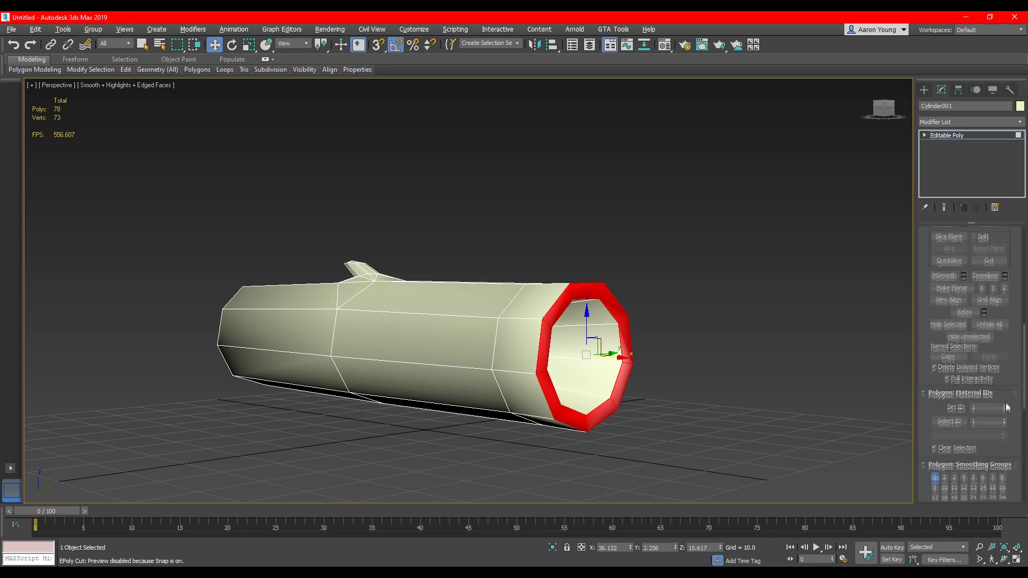
click(988, 413)
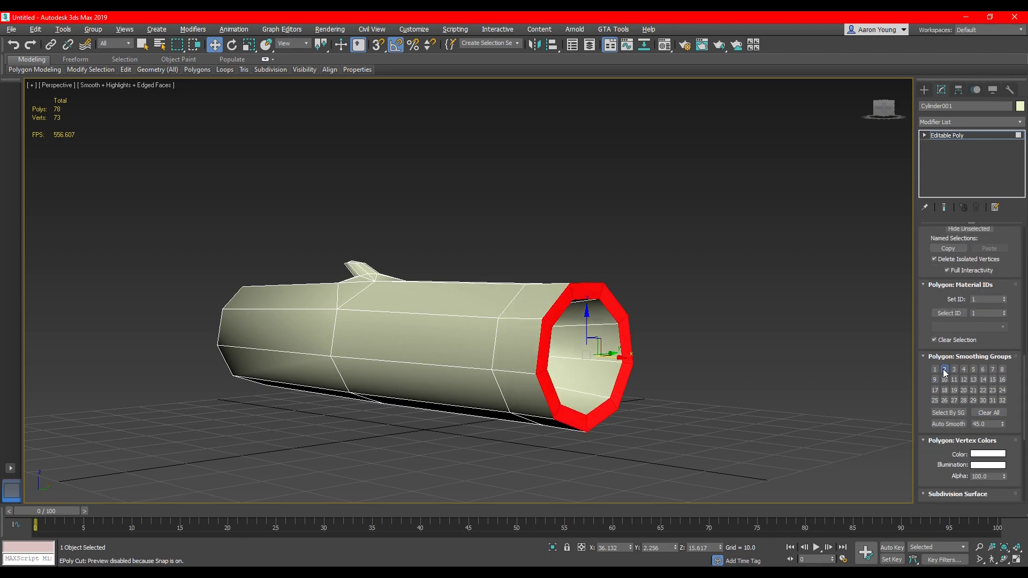
click(944, 371)
click(691, 348)
Step: Select the flat polygons at the closed end, clear their smoothing groups, and leave polygon editing
alt+middle_drag(332, 321, 460, 369)
click(306, 301)
ctrl+click(324, 290)
click(984, 411)
alt+middle_drag(562, 281, 610, 265)
click(381, 394)
alt+middle_drag(386, 417, 370, 326)
ctrl+click(360, 307)
click(988, 413)
click(760, 397)
click(948, 136)
click(841, 177)
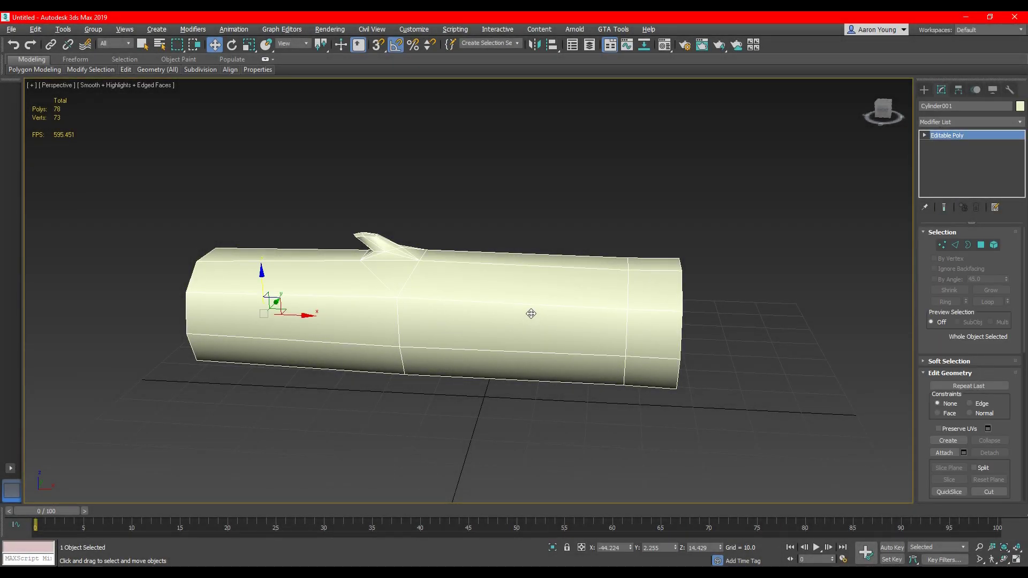
Step: Rename the cylinder object as Log and deselect it
drag(304, 318, 382, 245)
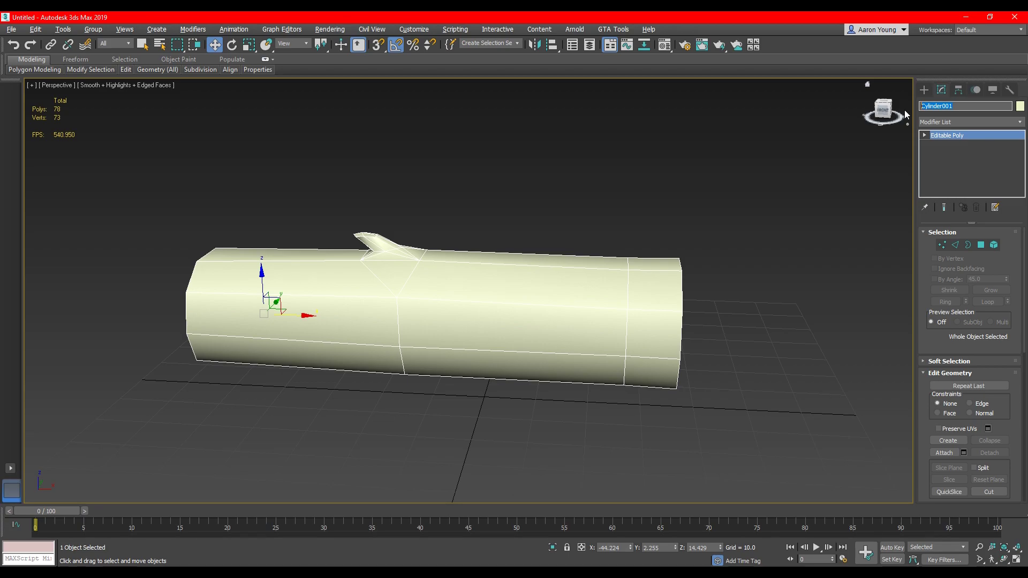
text(Log)
middle_drag(656, 215, 671, 223)
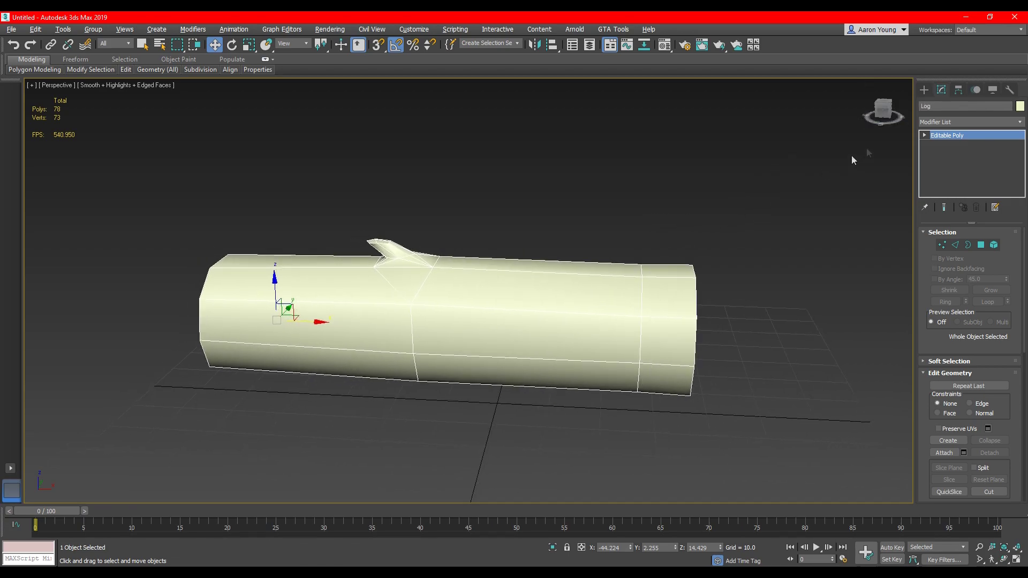
click(725, 204)
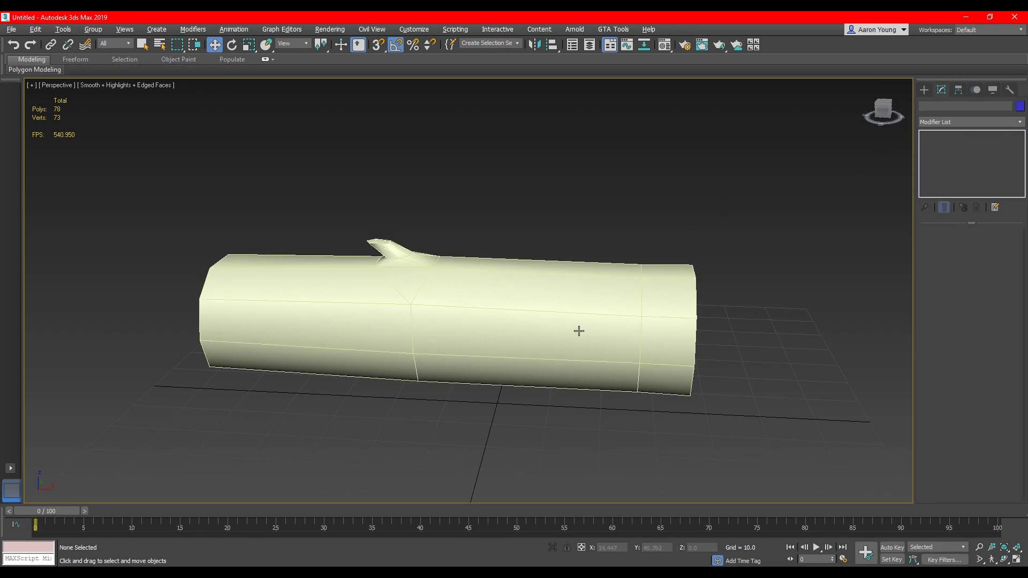
Step: Center the log's pivot to the object, affecting only the pivot
click(612, 322)
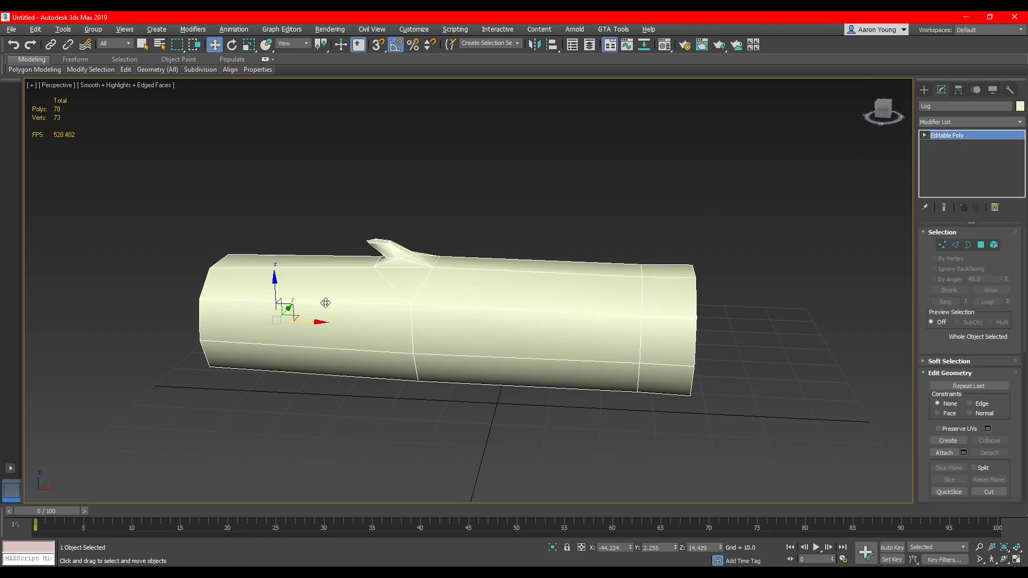
mouse_move(314, 323)
mouse_down()
mouse_move(393, 325)
mouse_move(305, 322)
mouse_up()
key(ctrl+z)
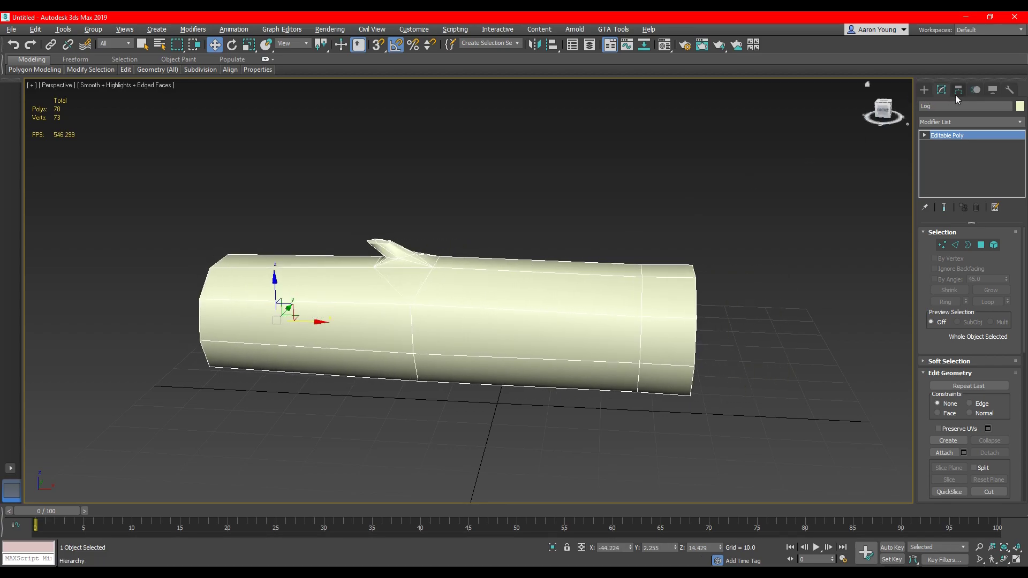
click(957, 93)
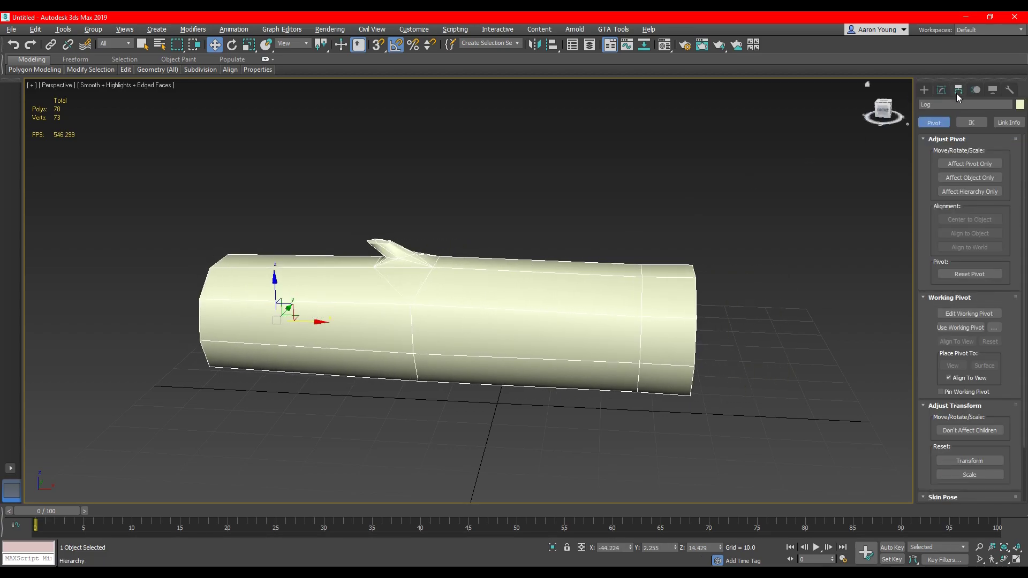
click(952, 166)
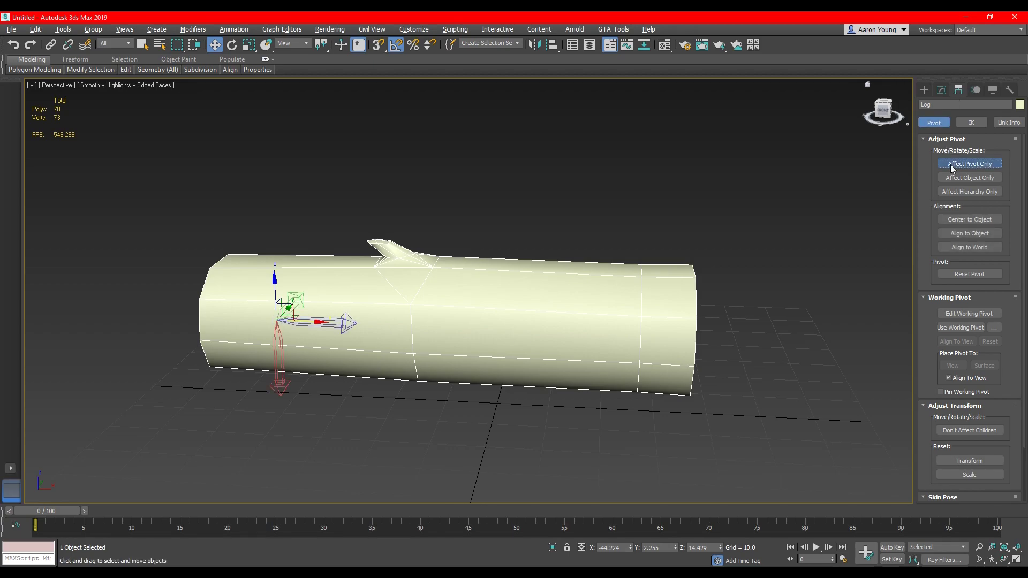
click(966, 221)
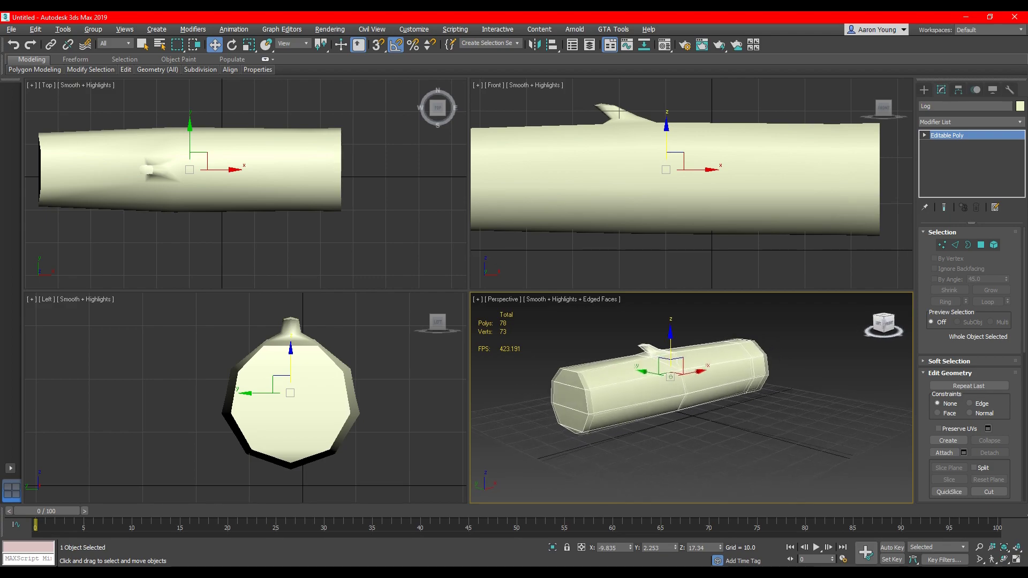
Step: Move the log to the world origin by setting its absolute X, Y and Z coordinates to 0
alt+middle_drag(782, 316, 706, 309)
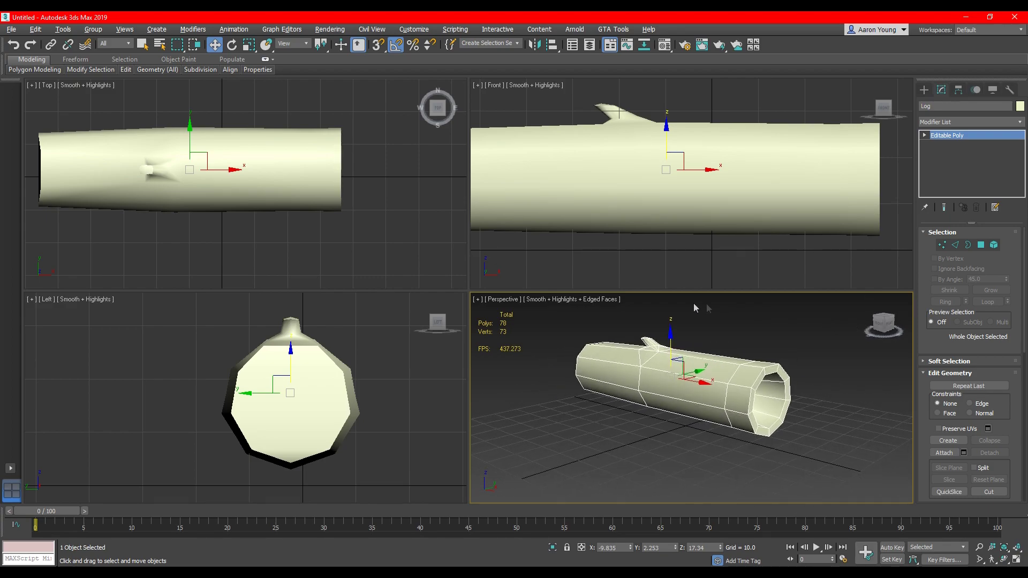
alt+middle_drag(857, 343, 714, 336)
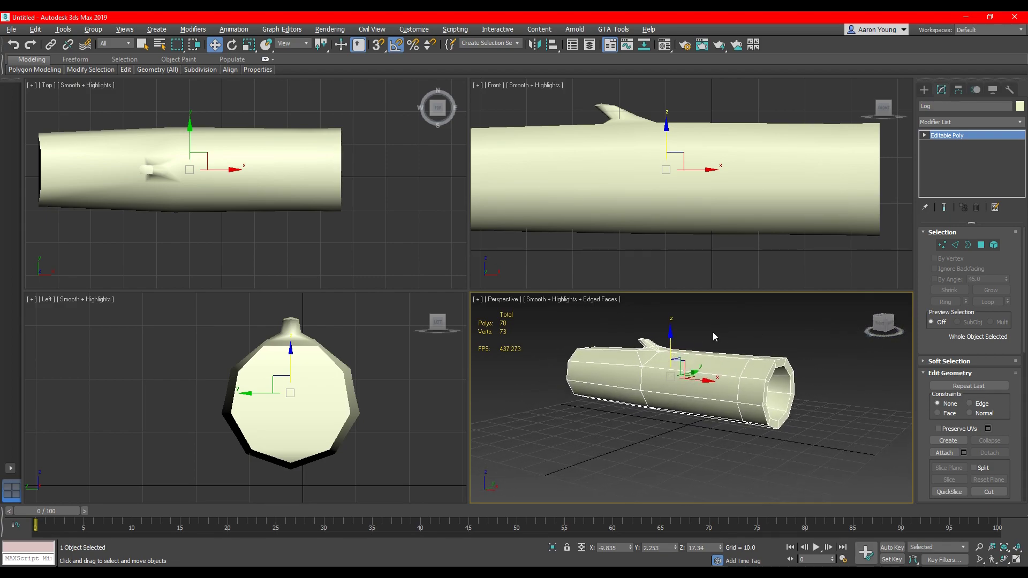
right_click(217, 47)
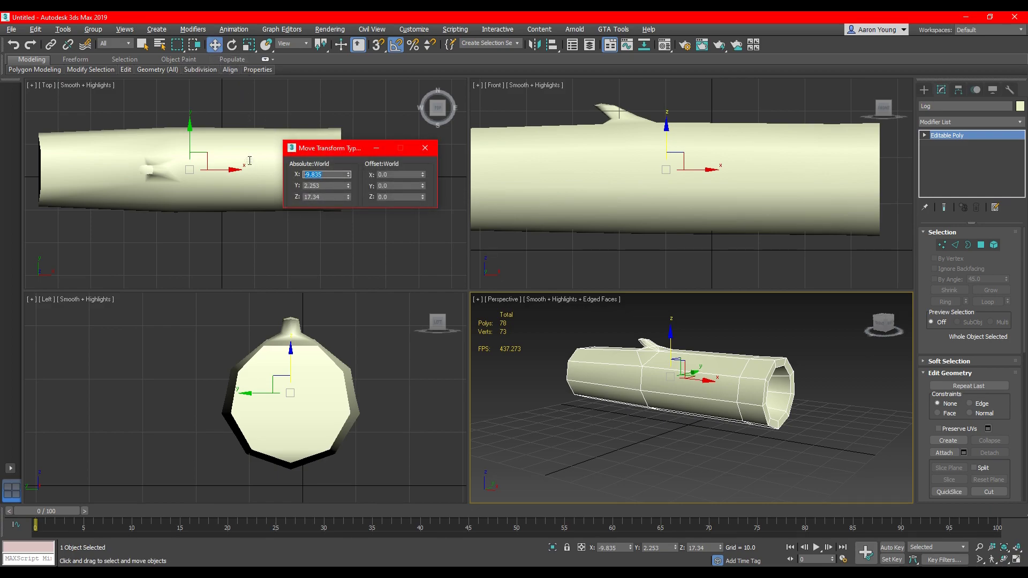
text(0)
key(Tab)
text(0)
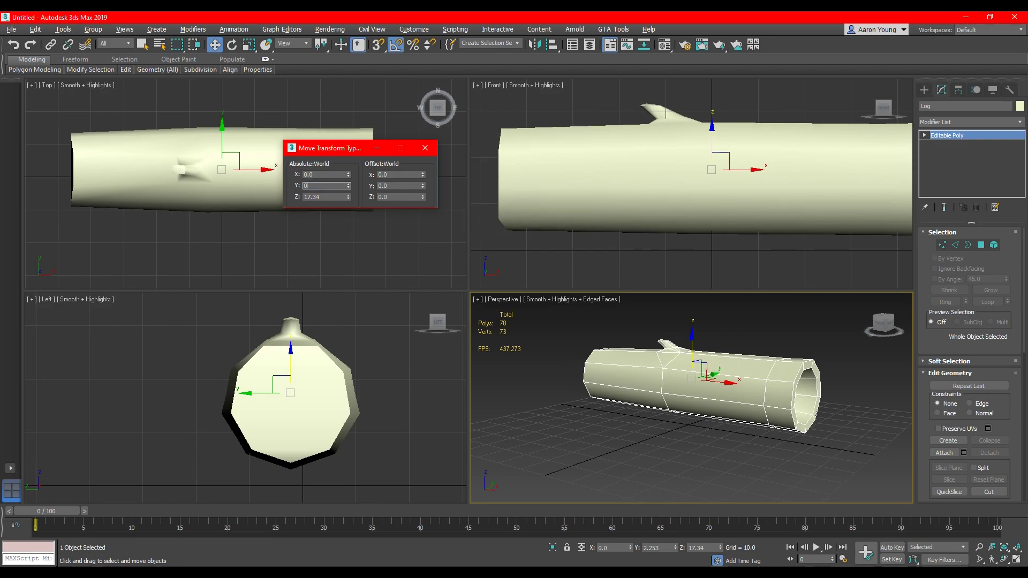
key(Tab)
text(0)
key(Tab)
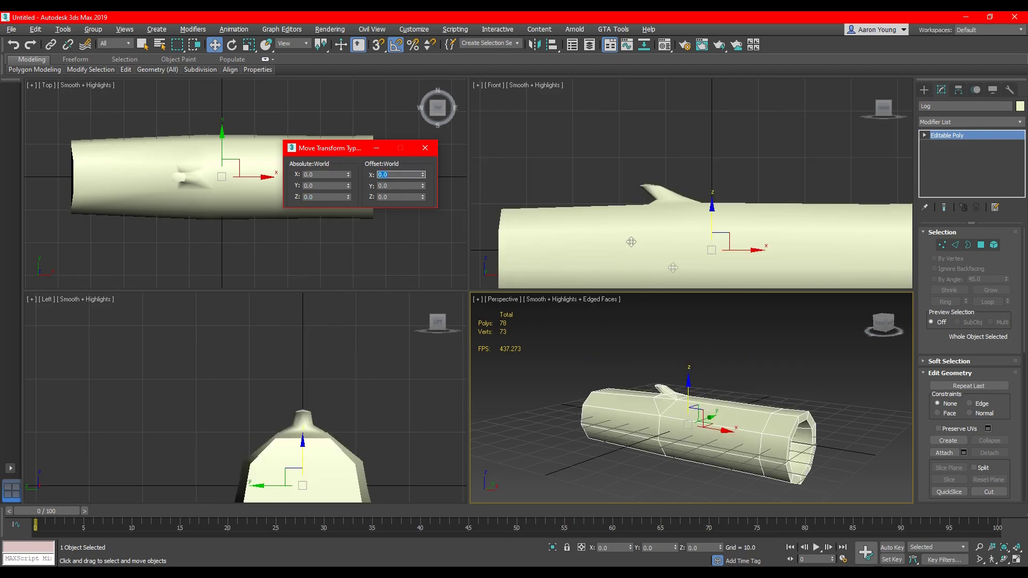
middle_drag(769, 395, 763, 370)
click(1018, 541)
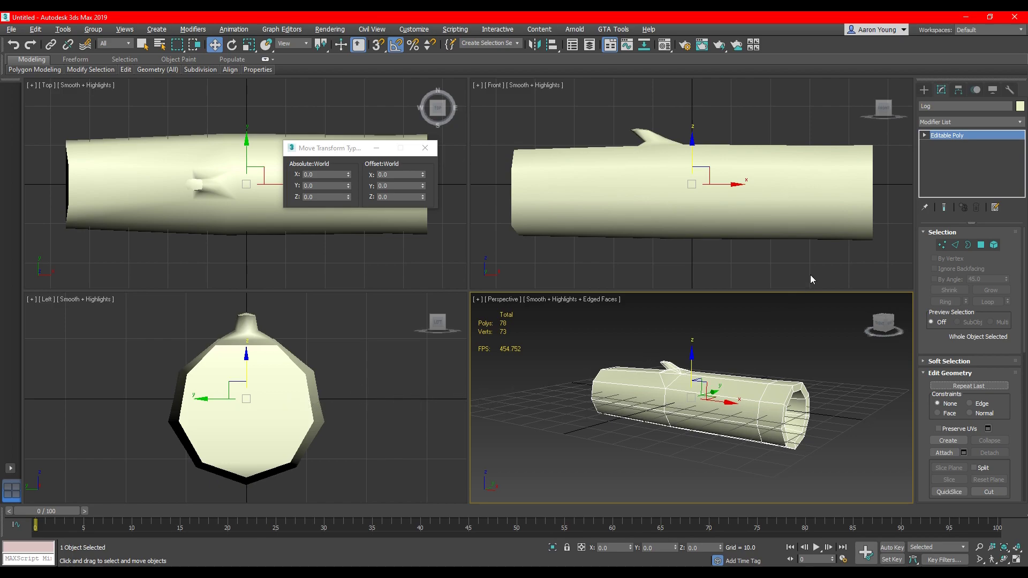
Step: Raise only the log's geometry until it rests on the ground grid, keeping its pivot at the origin
click(959, 91)
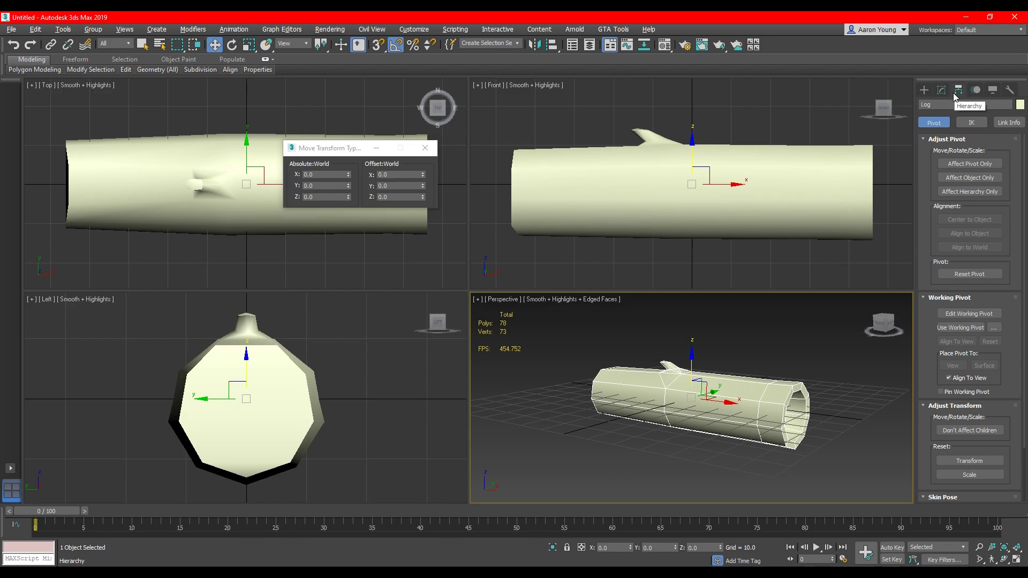
click(991, 178)
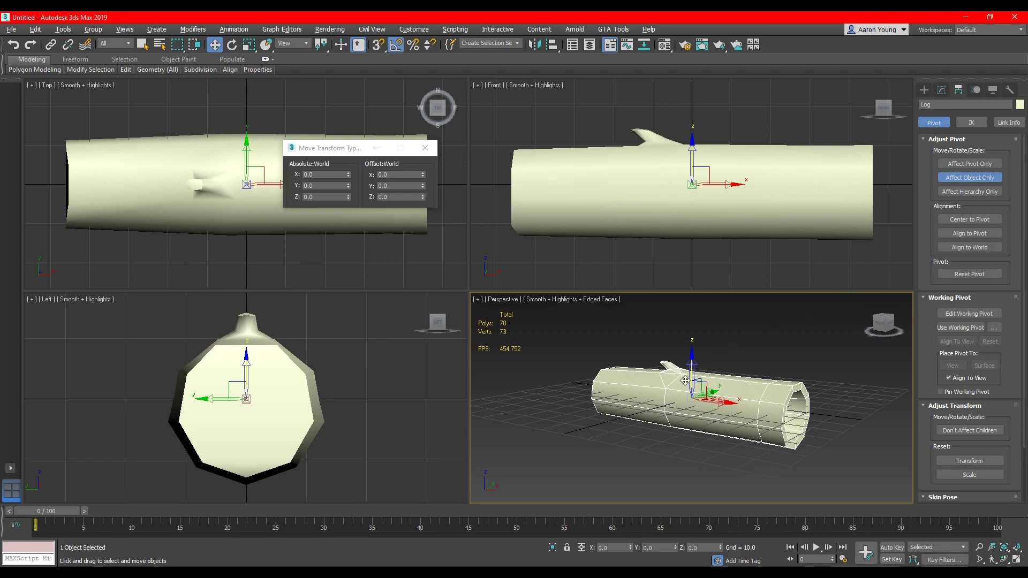
middle_drag(686, 381, 690, 372)
click(271, 378)
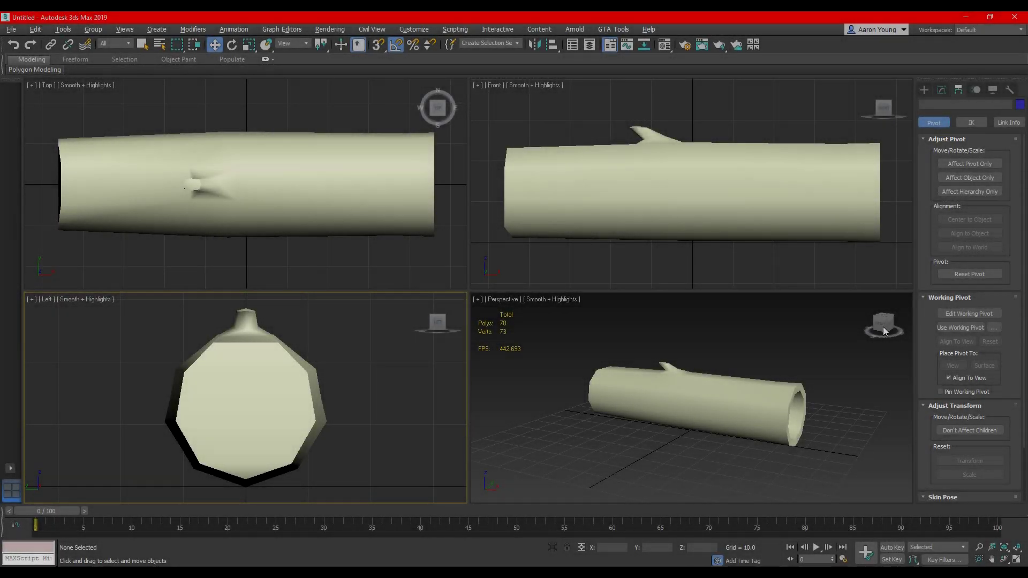
Step: Examine the log's shading and mesh in the perspective view, switching the edged-faces display off and on
drag(883, 330, 958, 329)
key(F4)
alt+middle_drag(692, 431, 527, 429)
drag(822, 343, 874, 331)
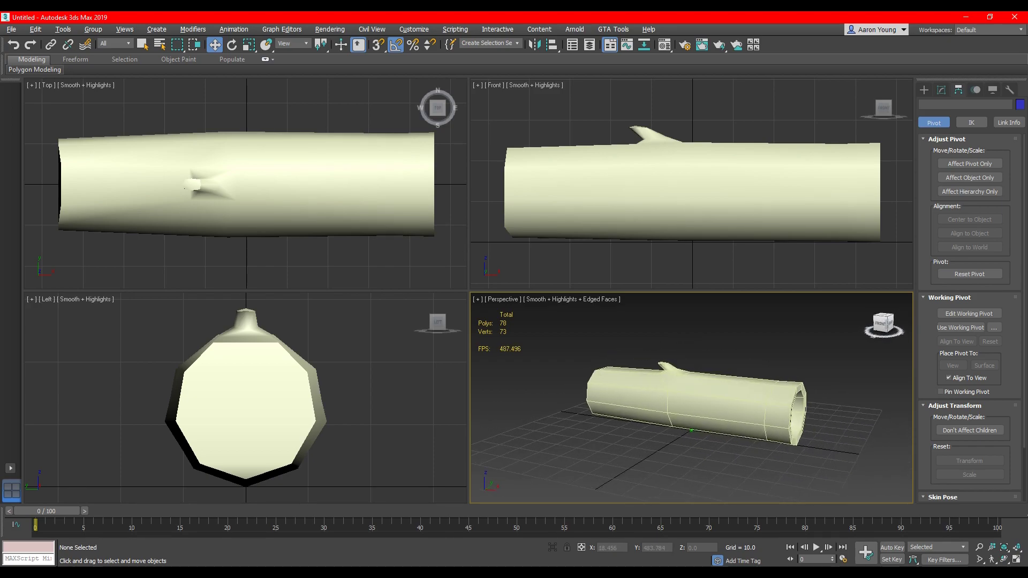
key(F4)
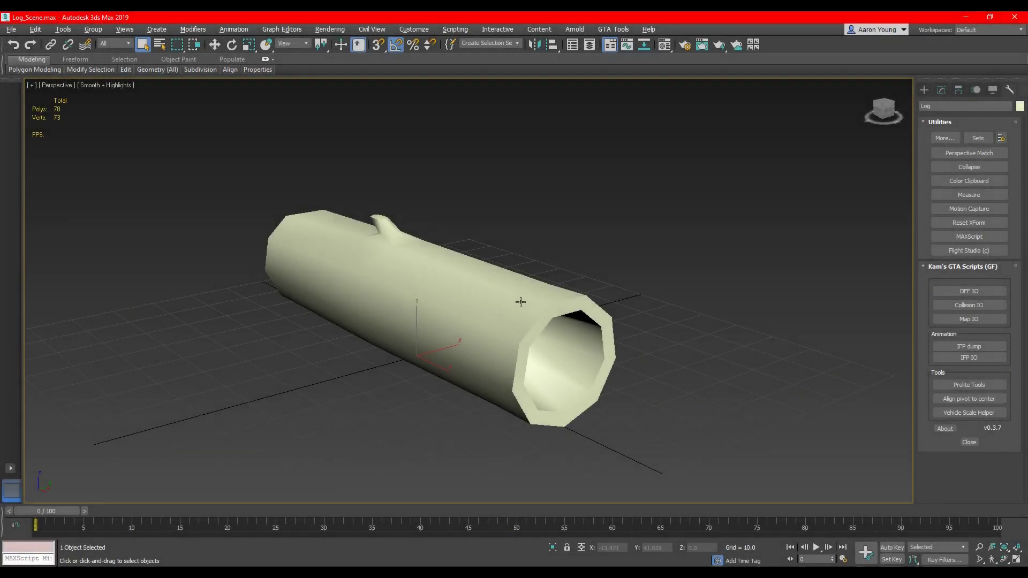
key(F4)
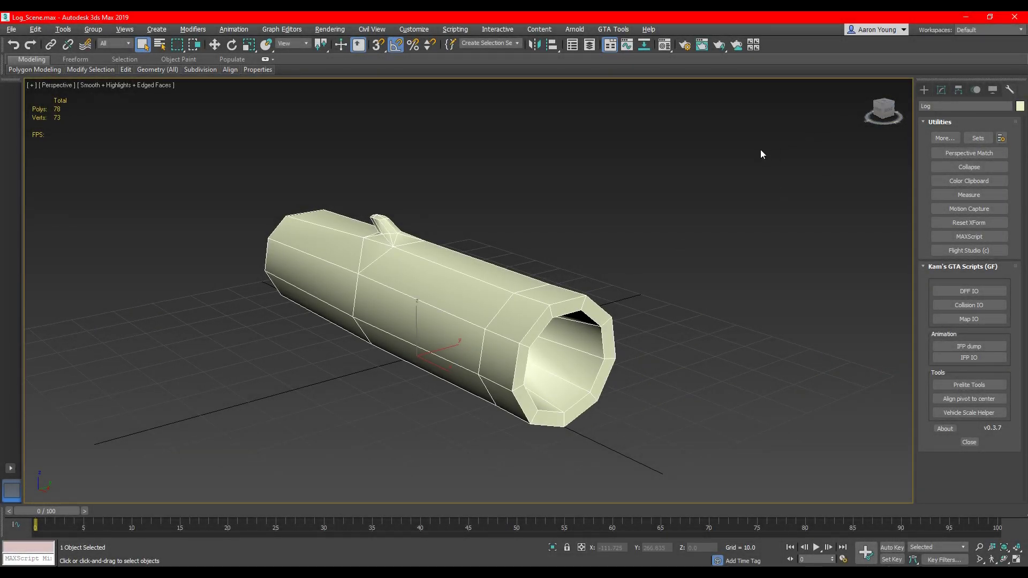
Step: Add an Unwrap UVW modifier to the log and turn off its Map Seams display
click(942, 90)
click(952, 123)
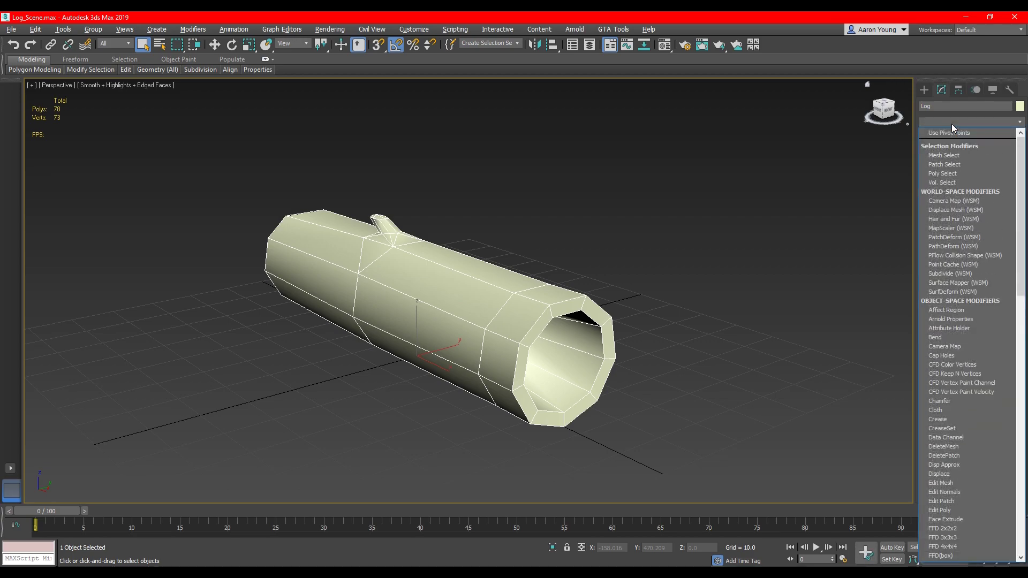
key(u)
key(Return)
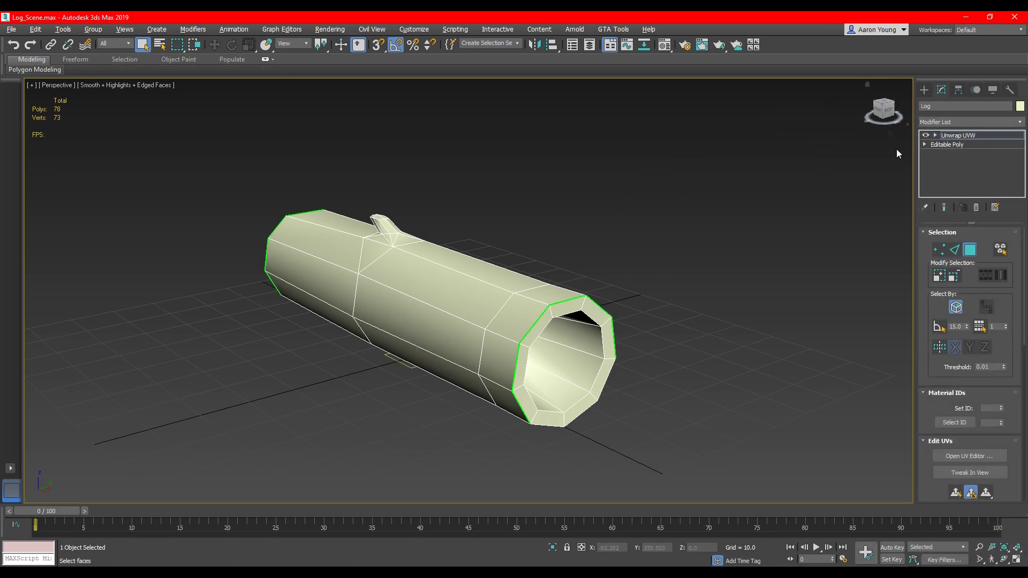
drag(1019, 376, 1019, 485)
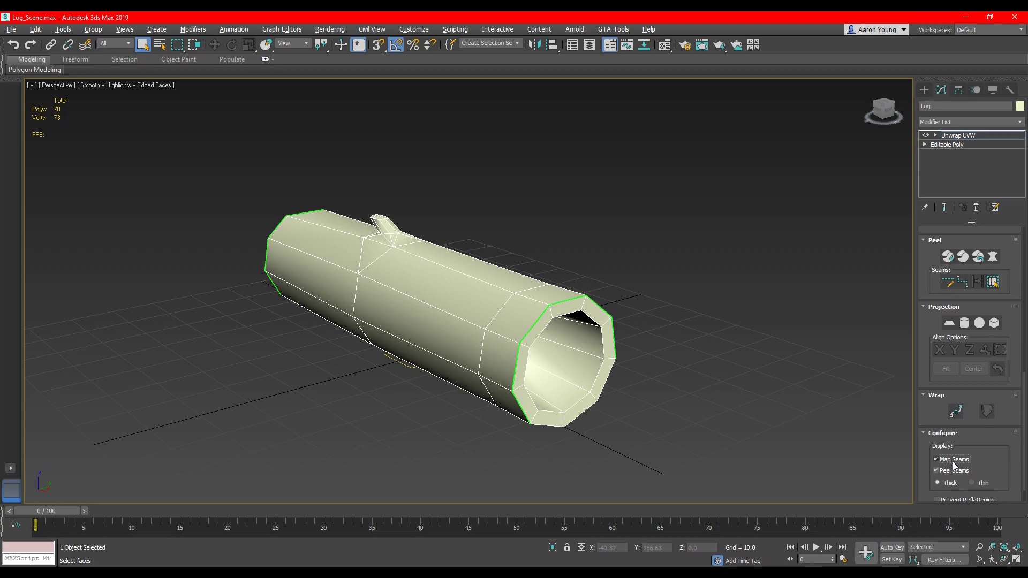
click(937, 459)
Step: Mark a point-to-point peel seam running lengthwise along the log's upper outer edge from one end to the other
click(963, 285)
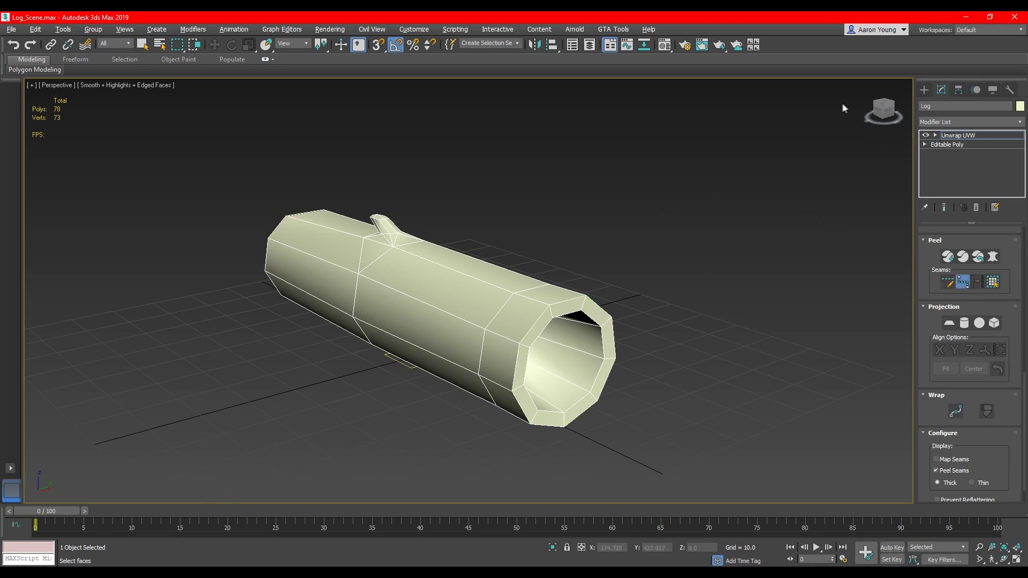
drag(878, 112, 885, 111)
alt+middle_drag(415, 292, 520, 352)
click(548, 372)
click(227, 136)
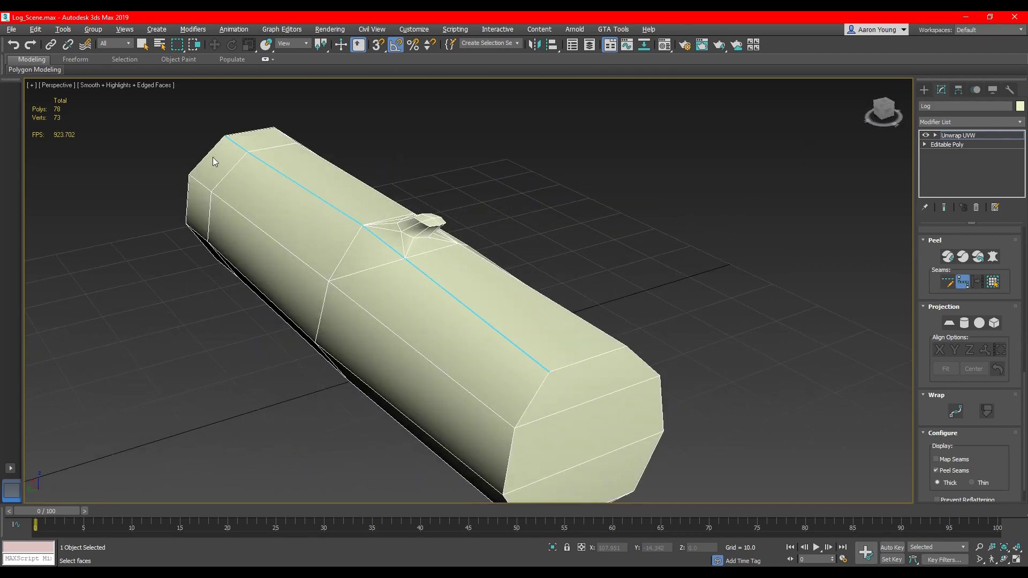
Step: Mark peel seams around the branch stub's base and tip, plus one seam down its side
scroll(407, 197, up, 5)
click(385, 264)
drag(881, 113, 899, 124)
click(300, 162)
click(373, 332)
click(427, 328)
click(512, 336)
click(572, 338)
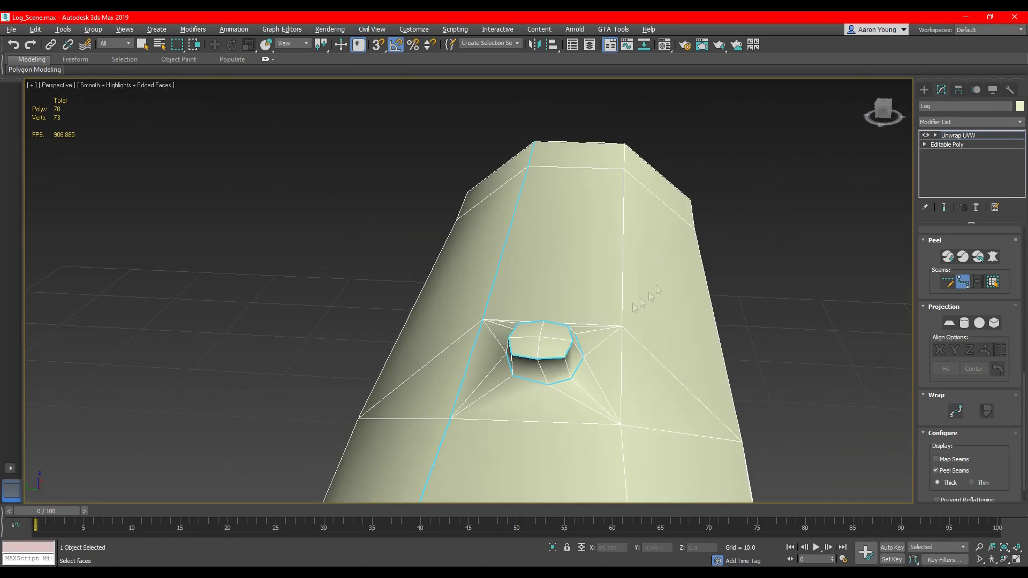
alt+middle_drag(651, 298, 550, 460)
alt+middle_drag(507, 331, 546, 461)
click(525, 253)
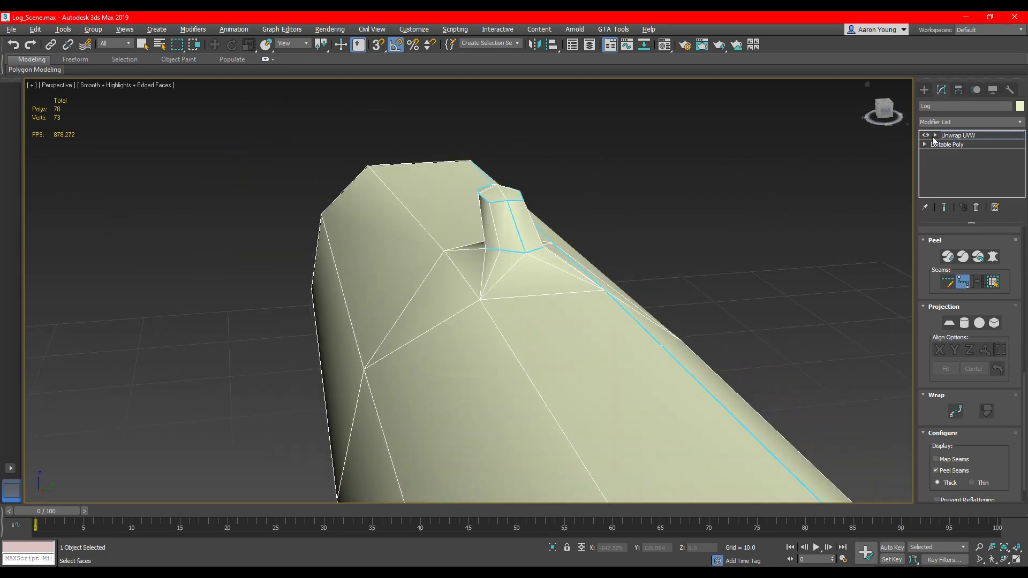
Step: Select all side faces of the branch stub by expanding a single polygon selection to the peel seams
click(934, 136)
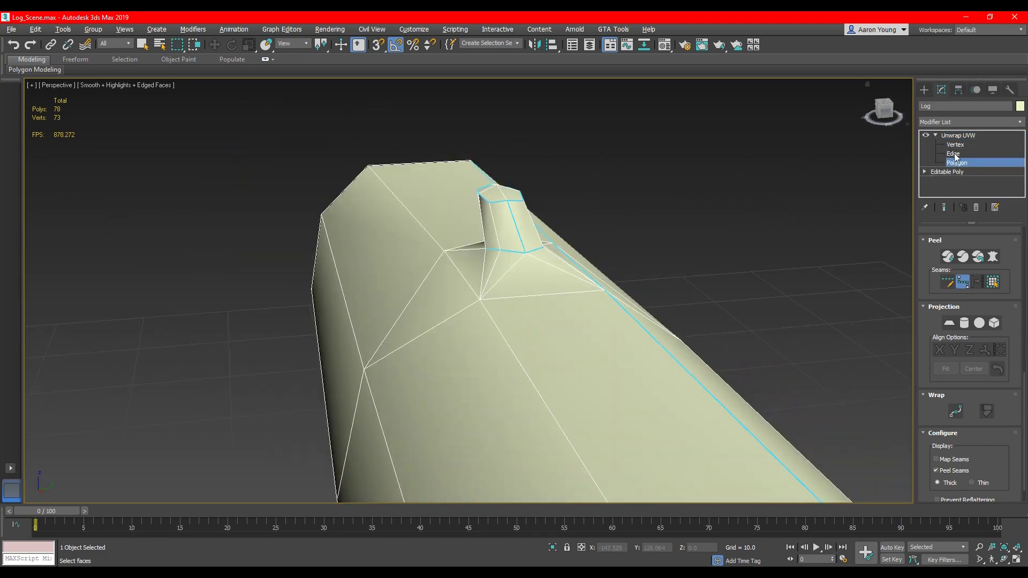
click(954, 154)
click(960, 163)
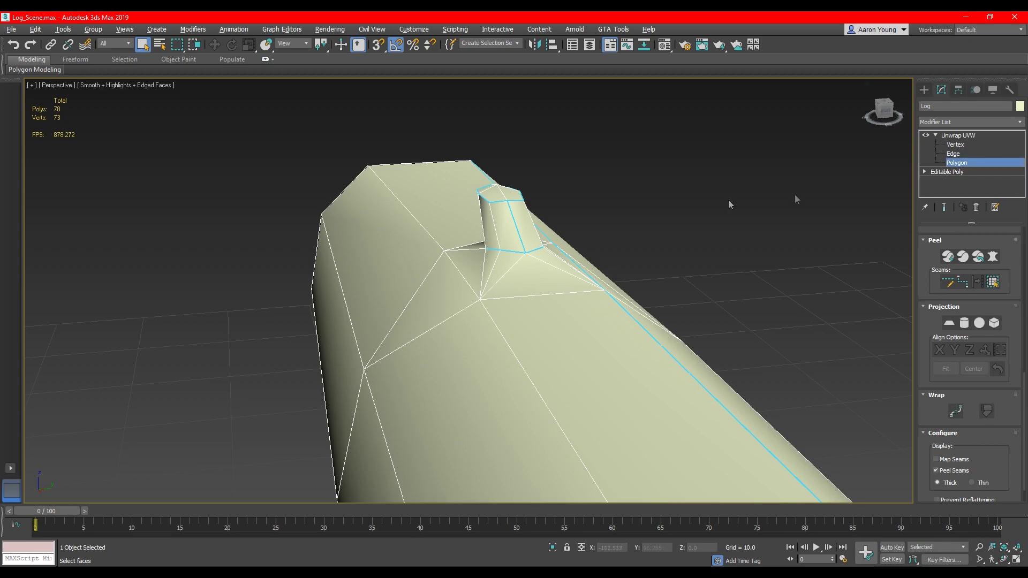
click(505, 225)
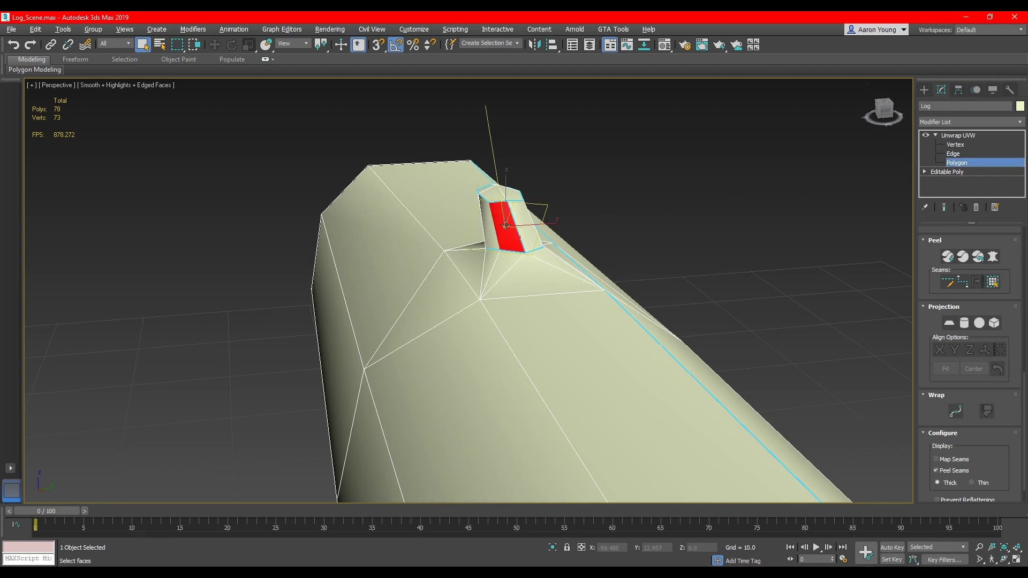
click(994, 281)
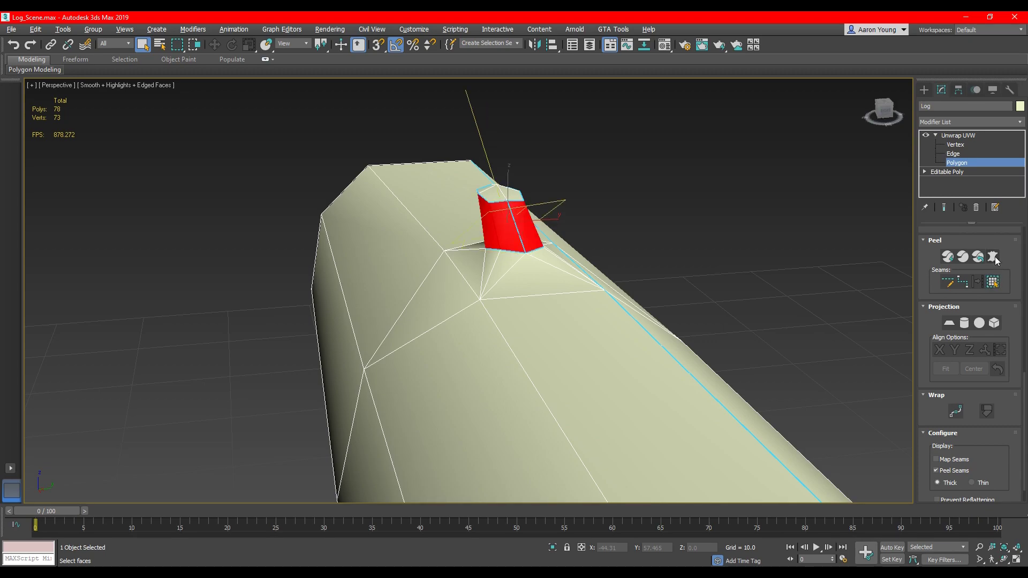
Step: Pelt map the branch stub's side faces, run the pelt and relax simulations, and commit the result
click(994, 258)
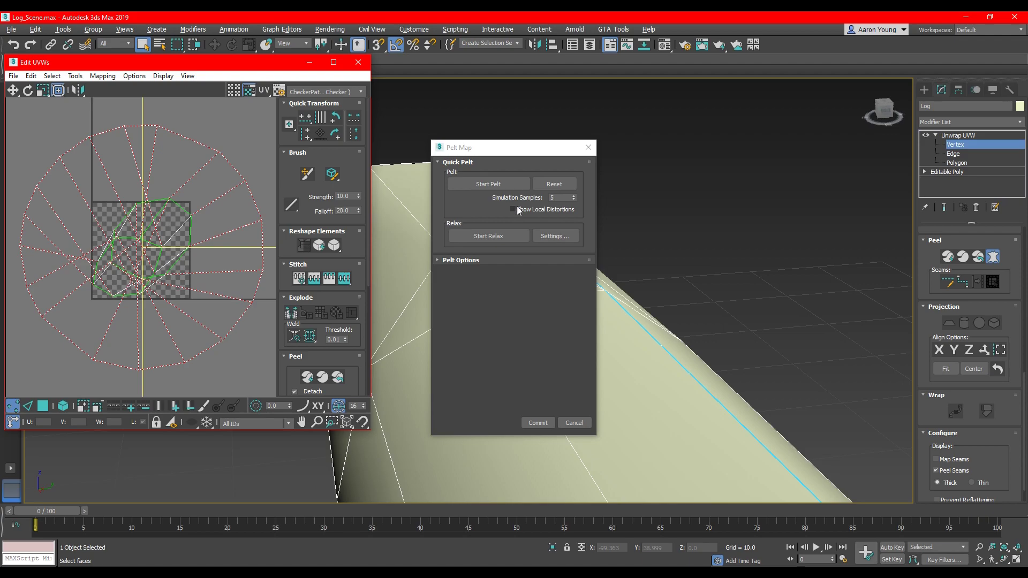
click(494, 185)
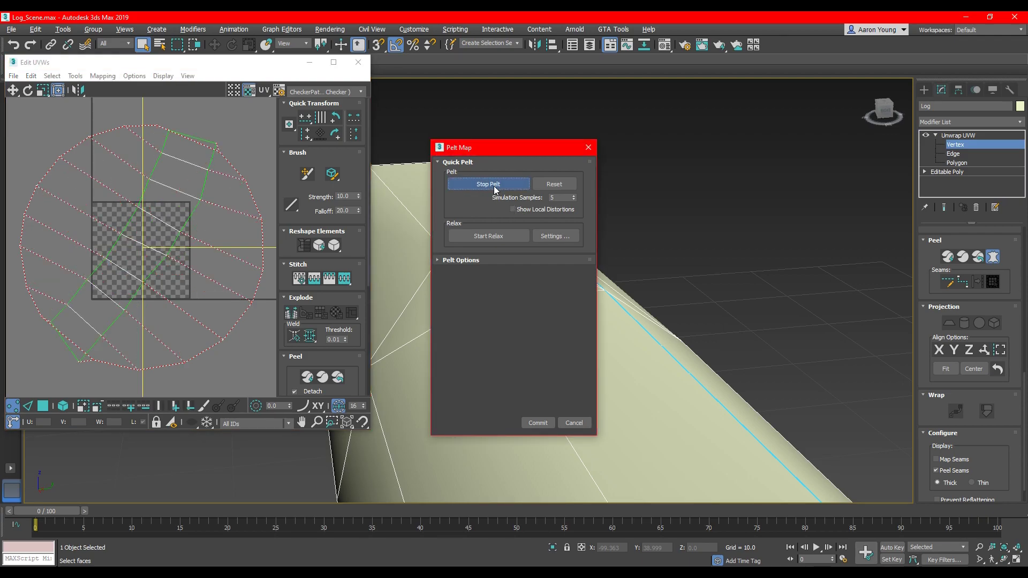
click(493, 185)
click(492, 236)
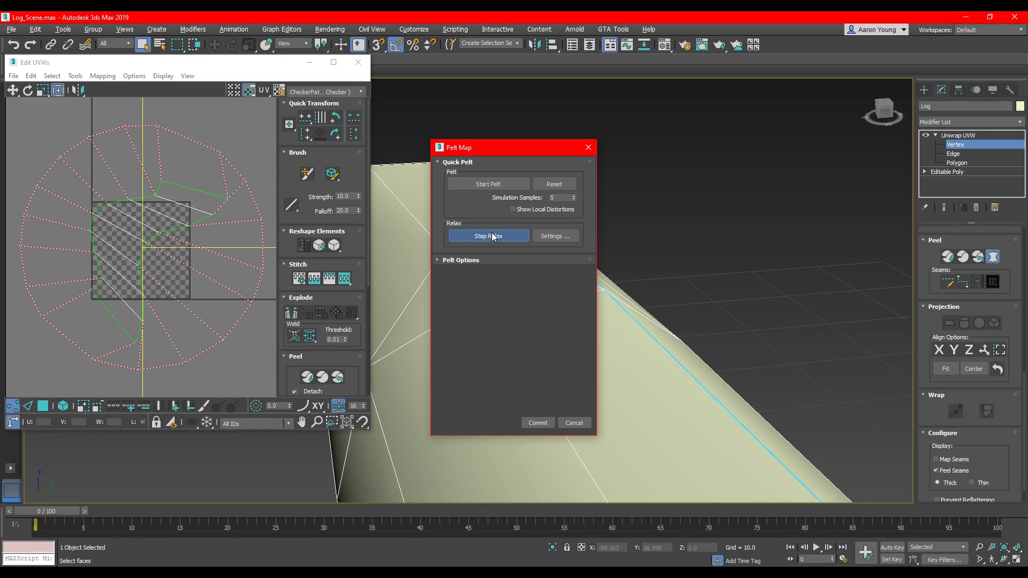
click(493, 236)
click(538, 423)
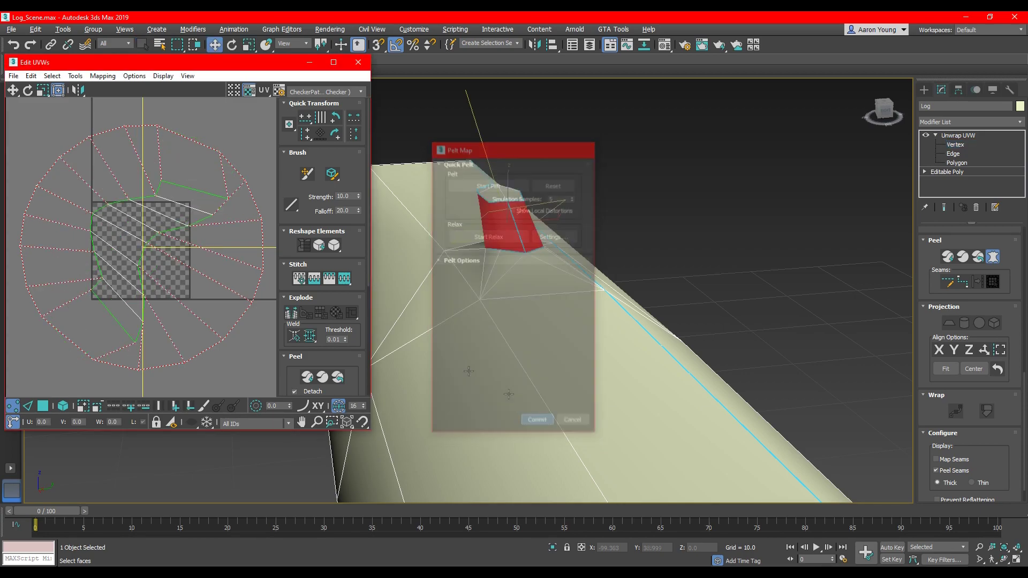
Step: Move the stub's side UV shell outside the UV tile and rotate it into a symmetrical U shape
drag(148, 234, 217, 287)
middle_drag(274, 281, 224, 243)
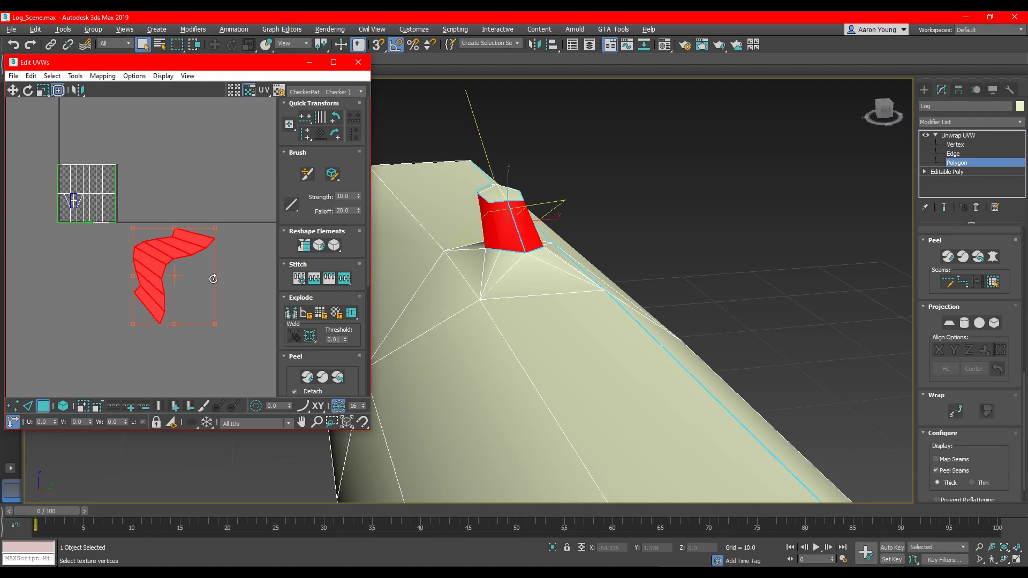
drag(214, 277, 149, 231)
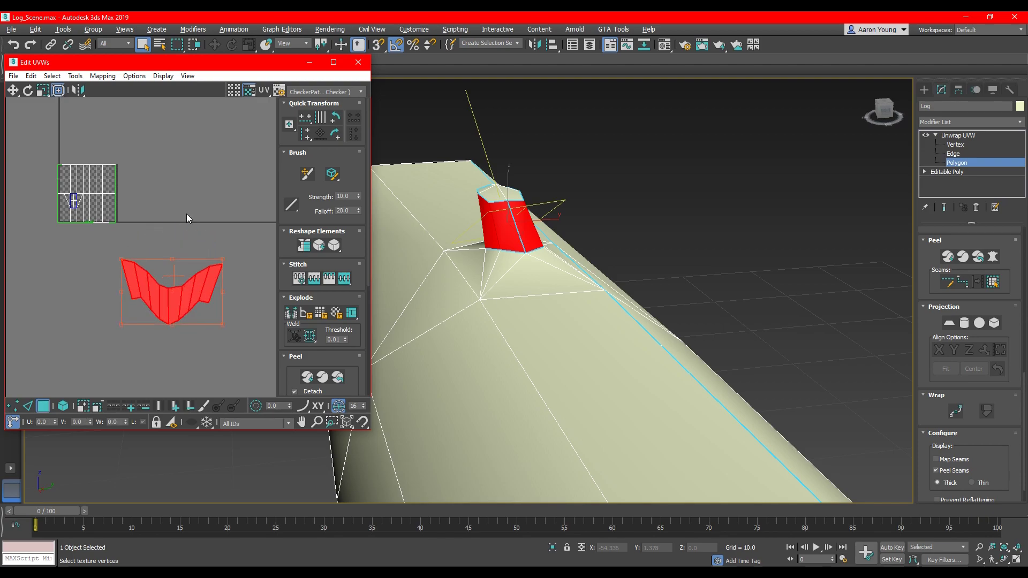
click(189, 219)
Step: Select the faces capping the branch stub's tip, pelt map them and commit the pelt
scroll(501, 198, up, 3)
middle_drag(579, 210, 595, 234)
drag(881, 115, 909, 137)
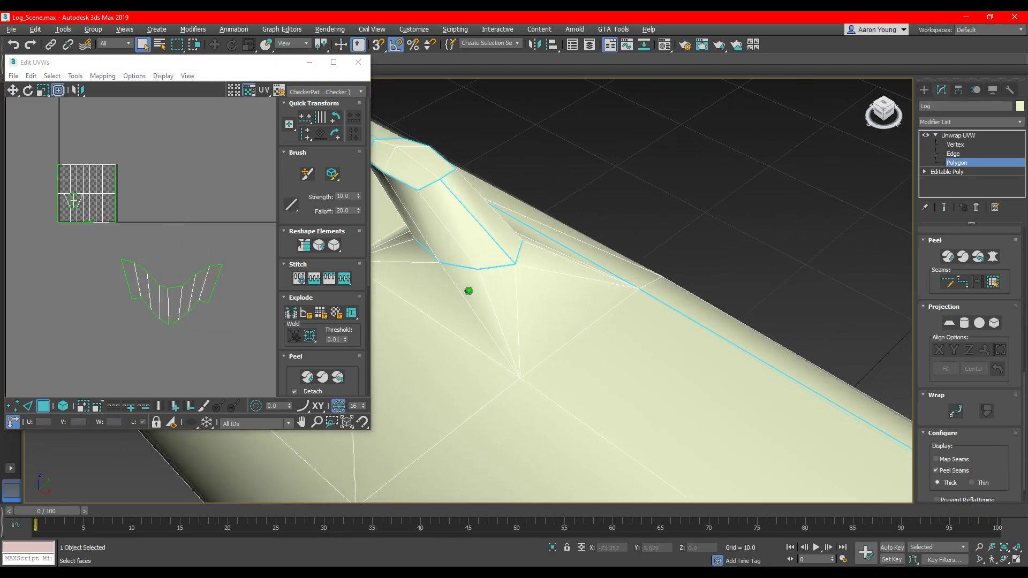
middle_drag(455, 145, 548, 198)
click(513, 223)
ctrl+click(480, 205)
ctrl+click(527, 212)
click(992, 257)
click(488, 184)
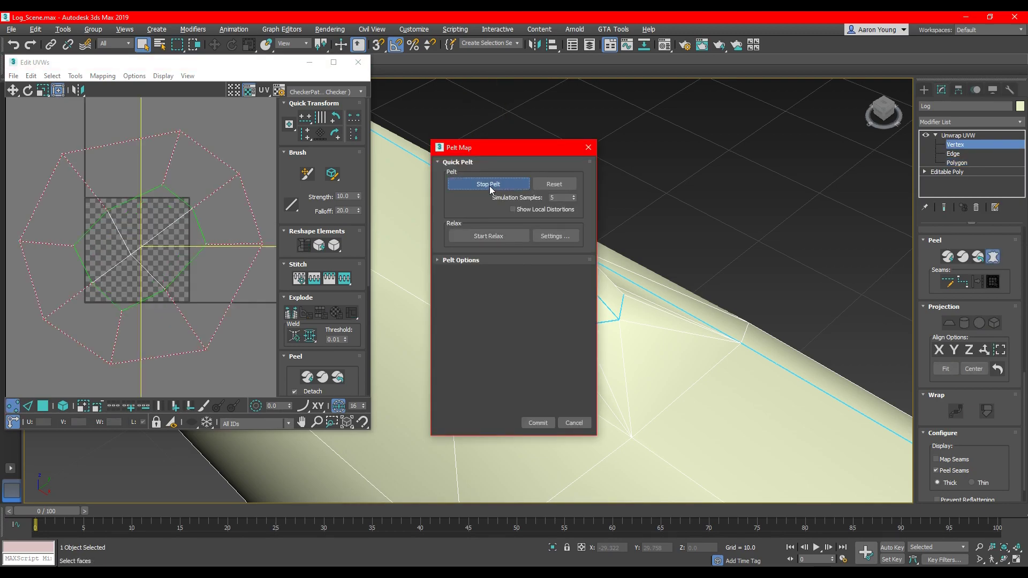
click(536, 423)
Step: Move the stub cap's UV shell out of the UV tile and place it just above the stub's side shell
scroll(217, 252, down, 3)
drag(166, 228, 268, 265)
middle_drag(268, 264, 130, 194)
drag(143, 179, 93, 182)
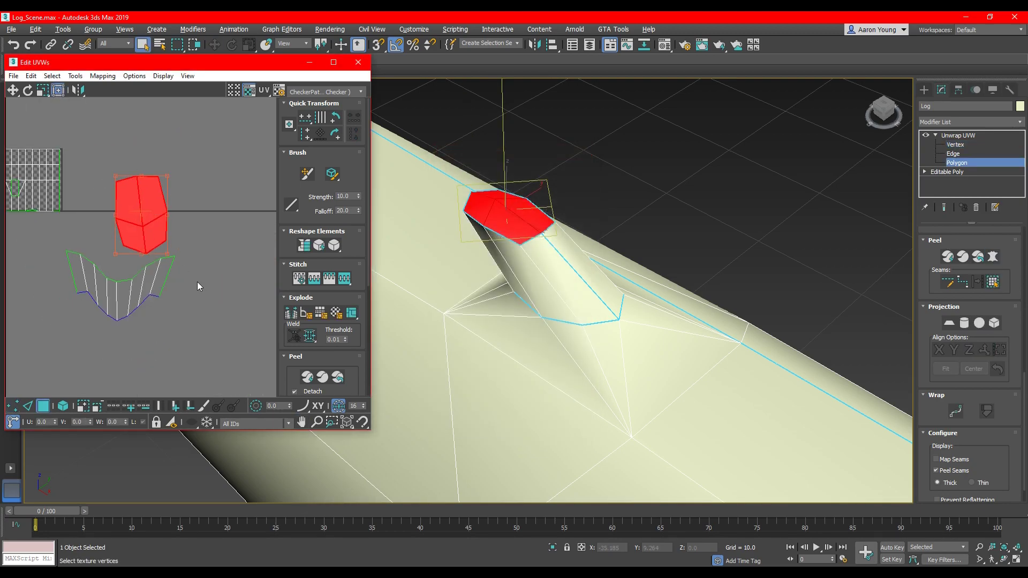
ctrl+drag(197, 282, 74, 271)
scroll(316, 322, down, 5)
click(290, 318)
click(953, 153)
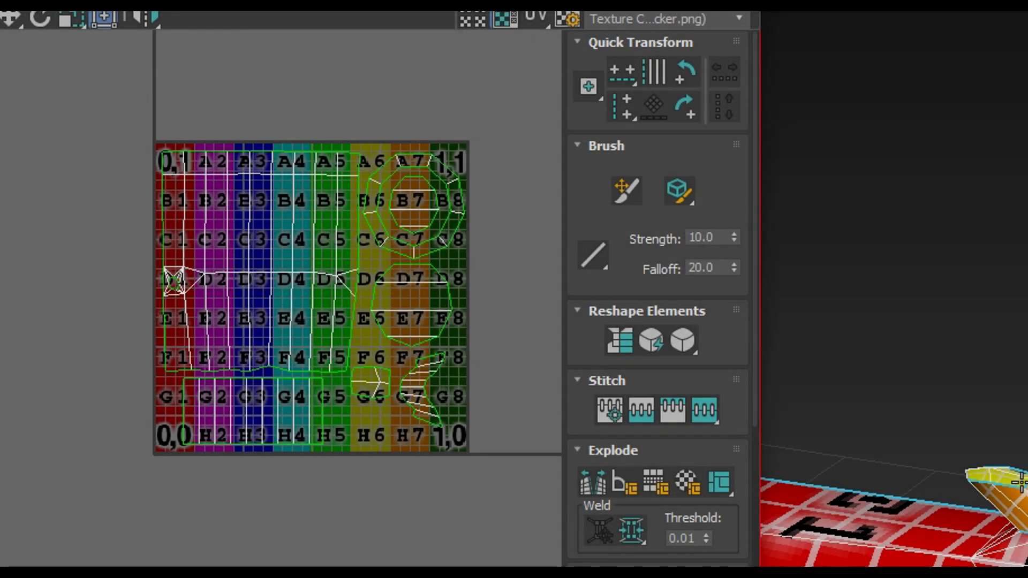
Step: Save the scene, leave the unwrap's polygon level and deselect the log
middle_drag(1012, 466, 1017, 415)
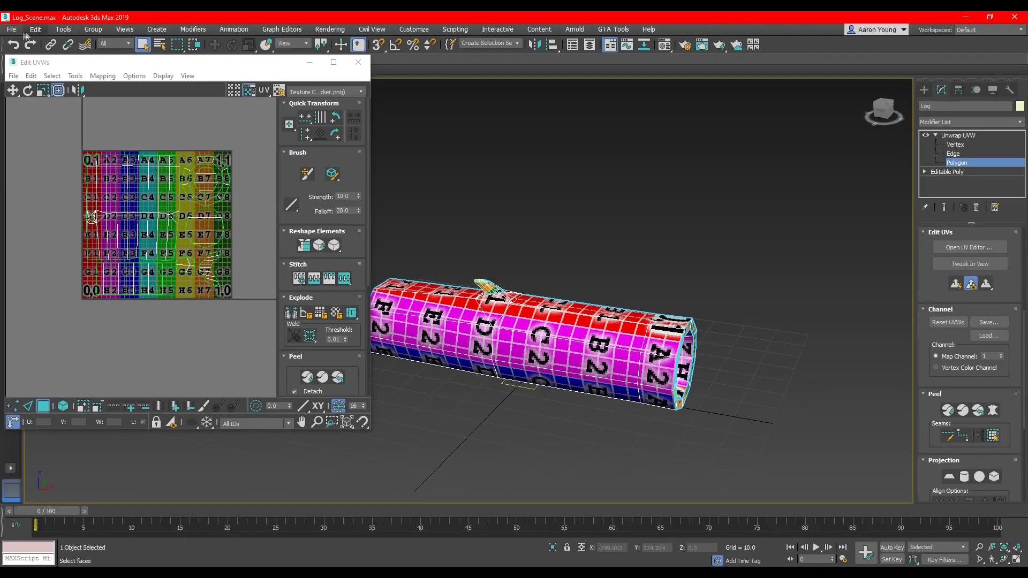
click(11, 30)
click(32, 113)
middle_drag(660, 270, 662, 291)
click(957, 136)
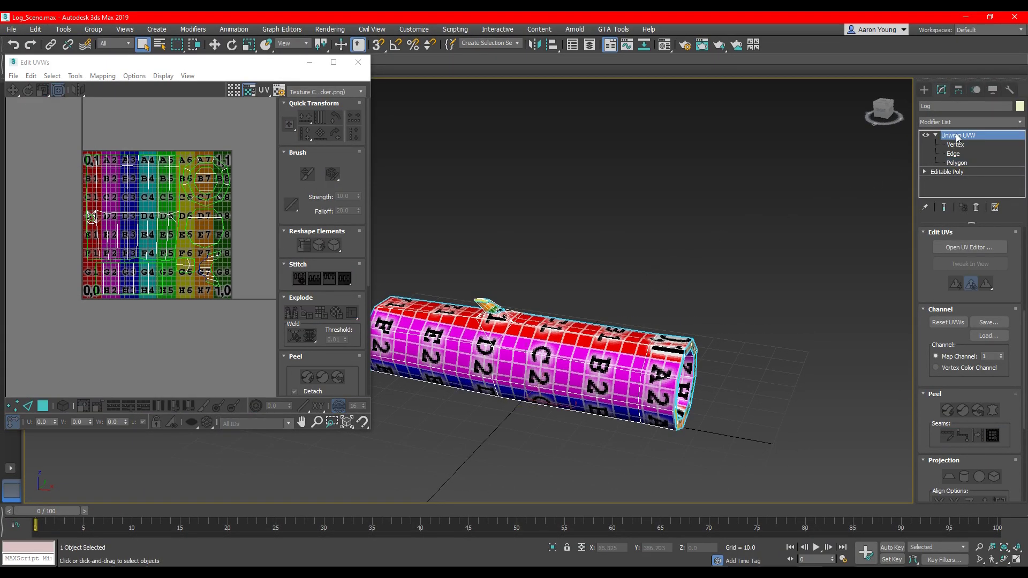
click(747, 195)
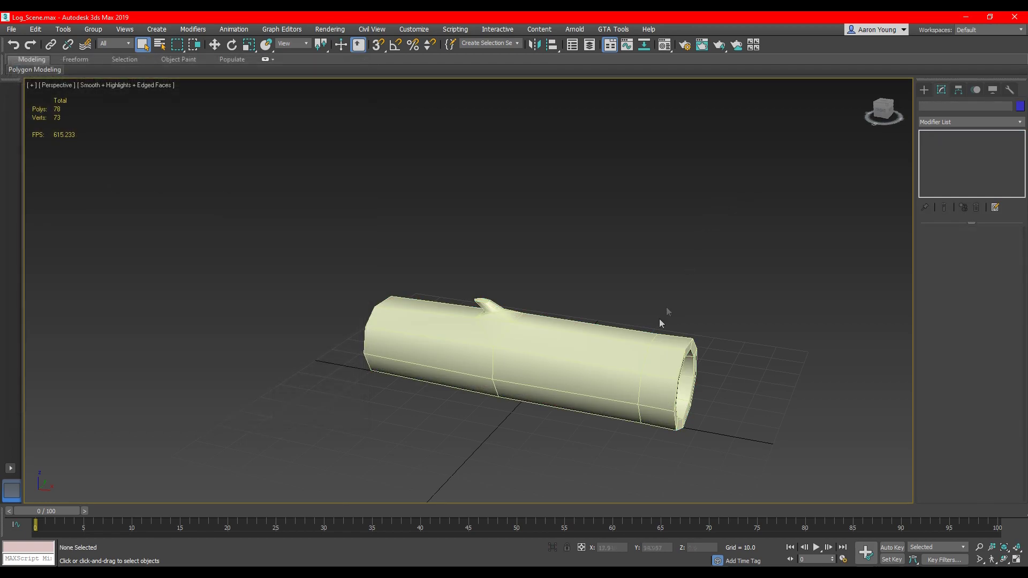
Step: Export the log as an OBJ file named Log_Temp in the Temp folder
scroll(635, 274, up, 5)
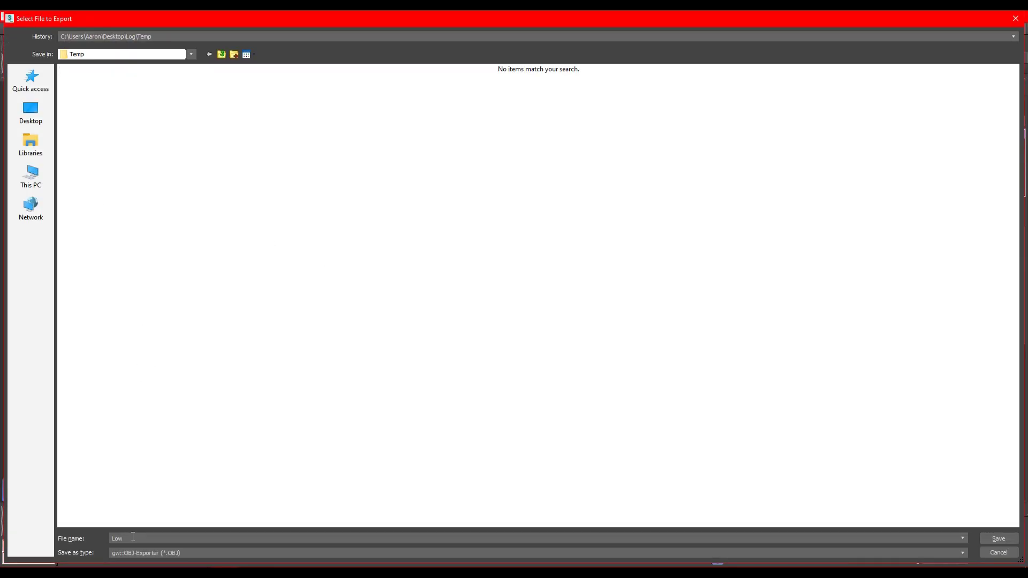
text(Log_Temp)
key(Return)
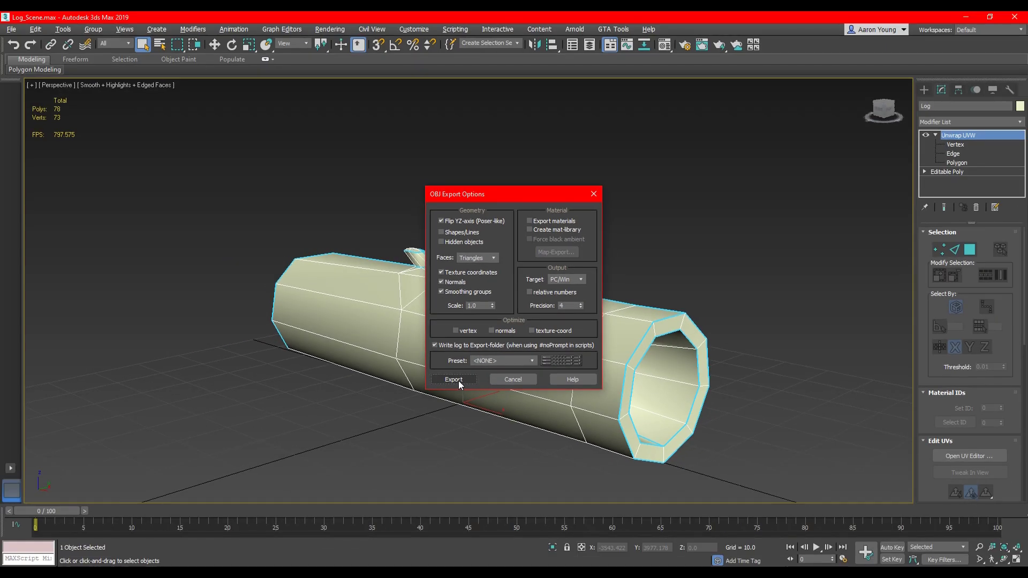
click(458, 381)
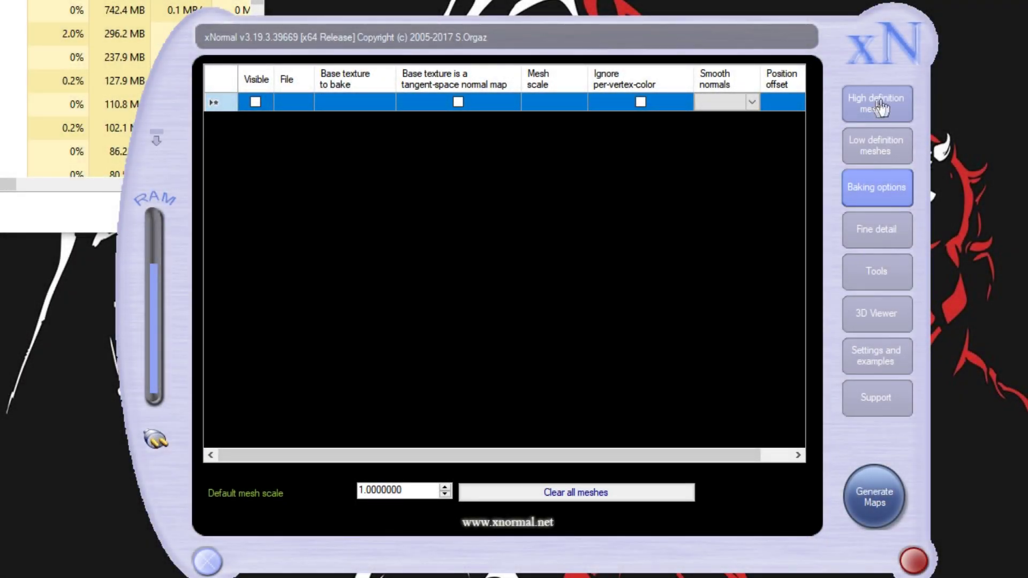
Step: Switch to xNormal and load Log_Temp as the high definition mesh
click(878, 109)
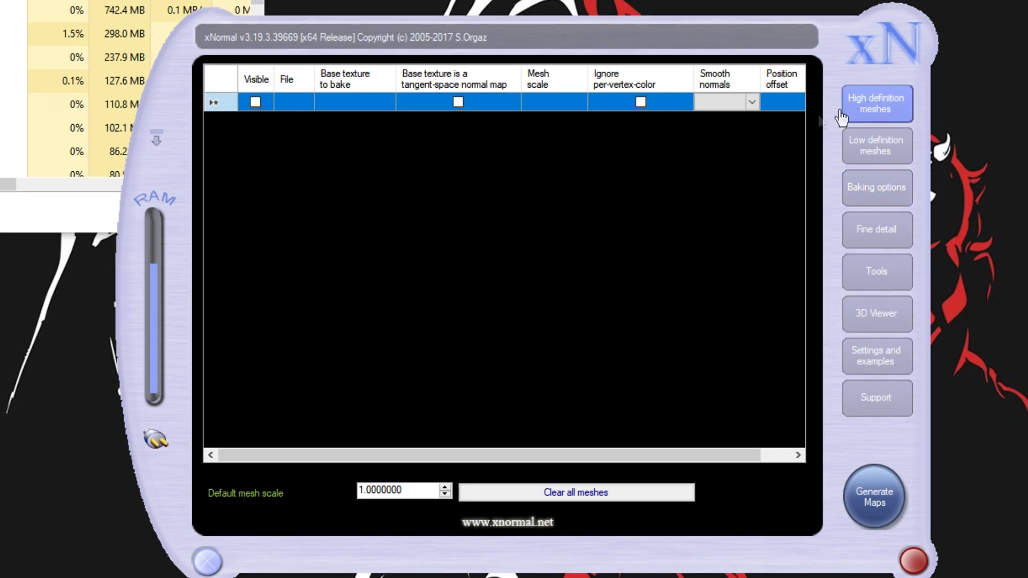
right_click(460, 190)
click(474, 198)
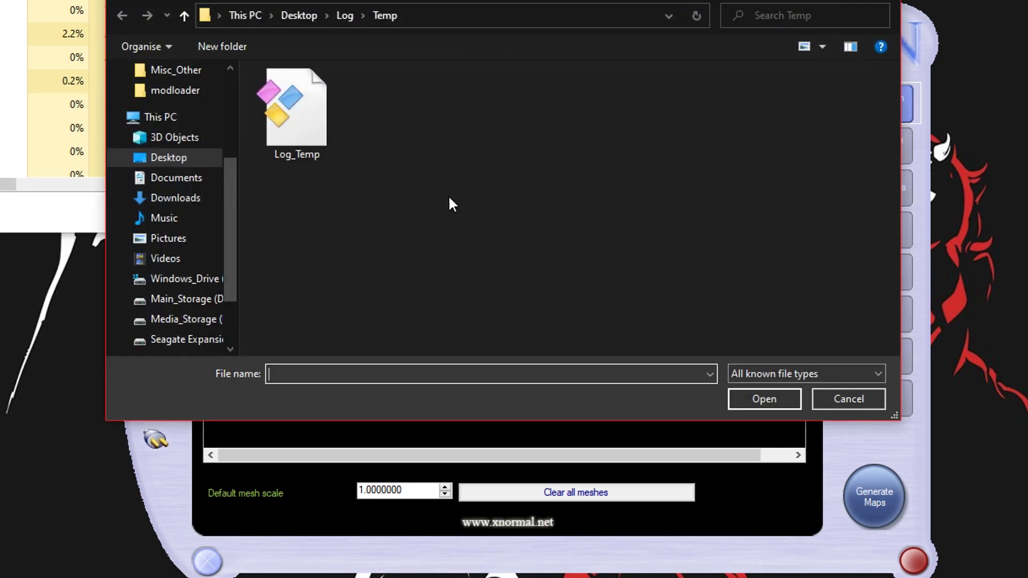
double_click(326, 154)
Step: Load Log_Temp as the low definition mesh as well
click(863, 153)
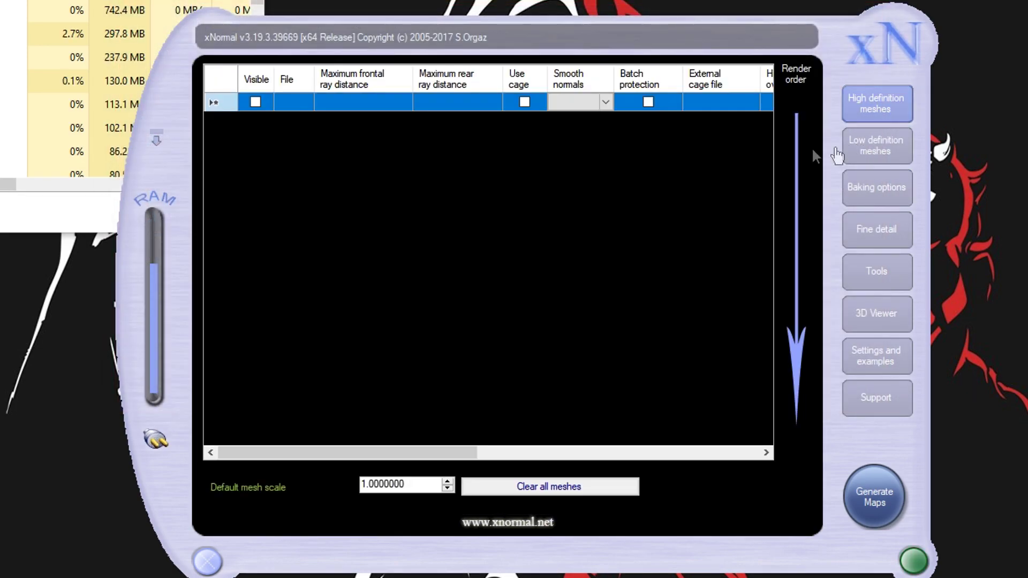
right_click(458, 192)
click(514, 202)
double_click(316, 140)
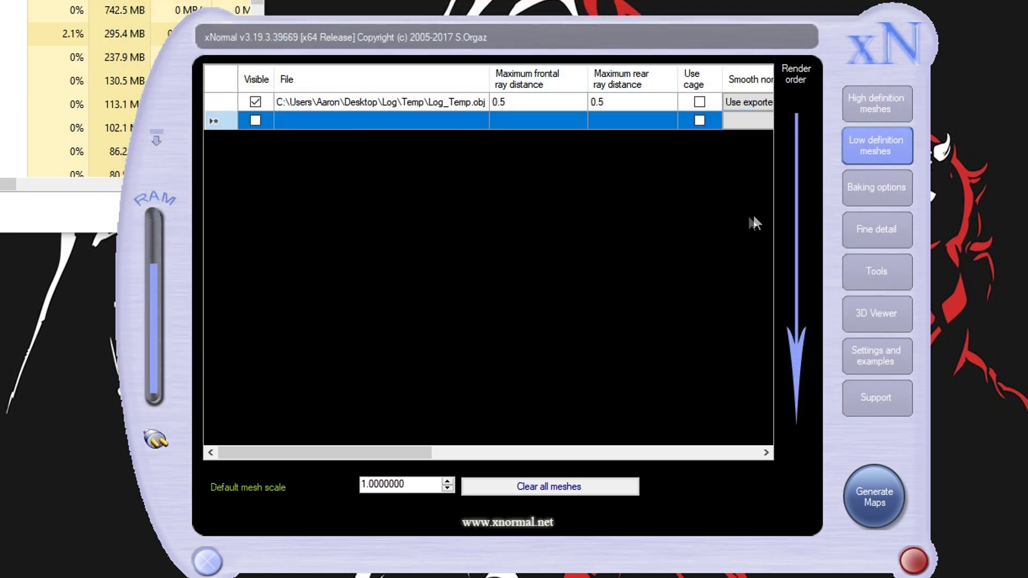
Step: Set the bake output to Temp.png in the Temp folder at 256 × 256 and generate the ambient occlusion map
click(876, 199)
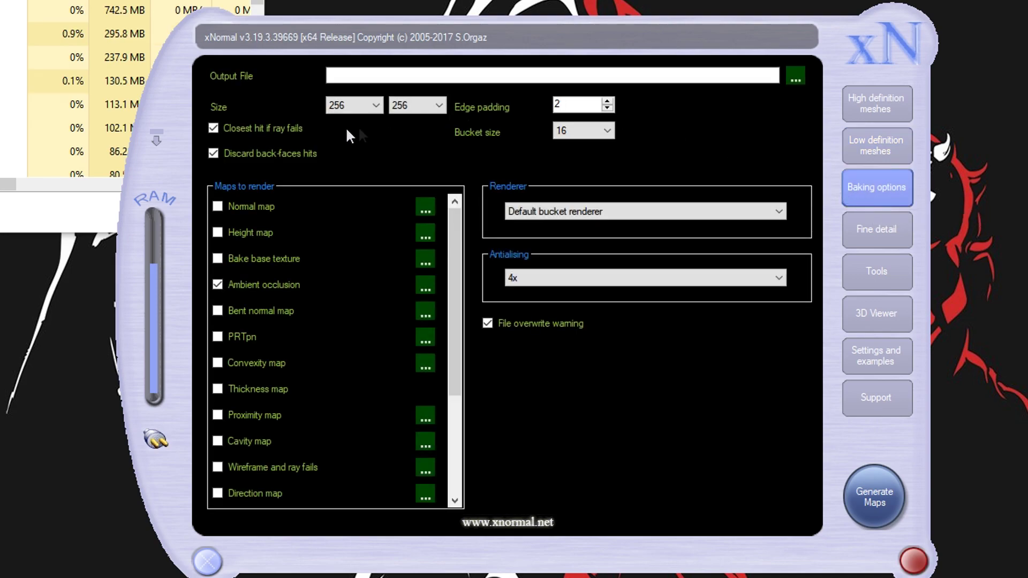
click(341, 112)
click(340, 112)
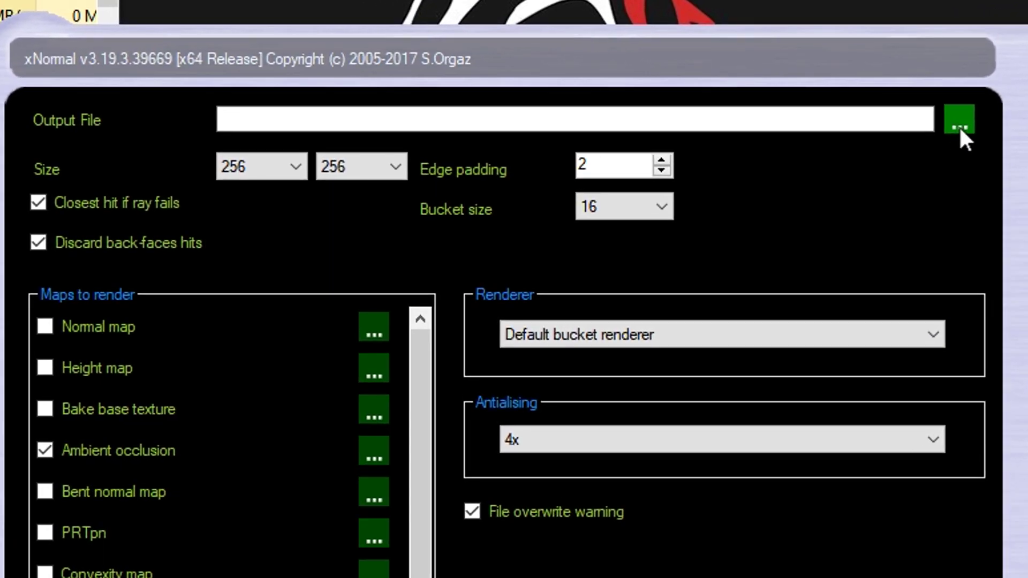
click(861, 97)
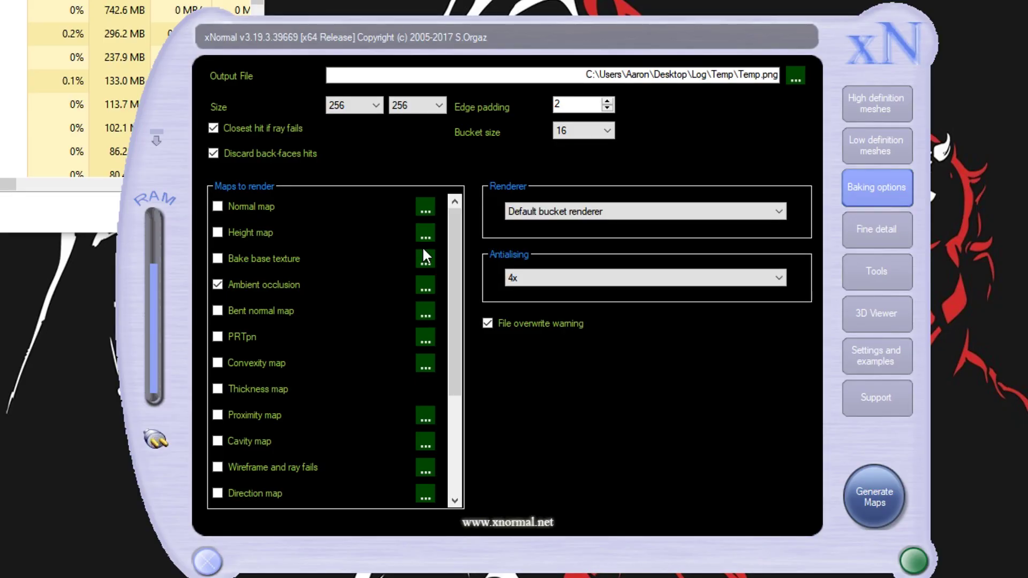
click(857, 492)
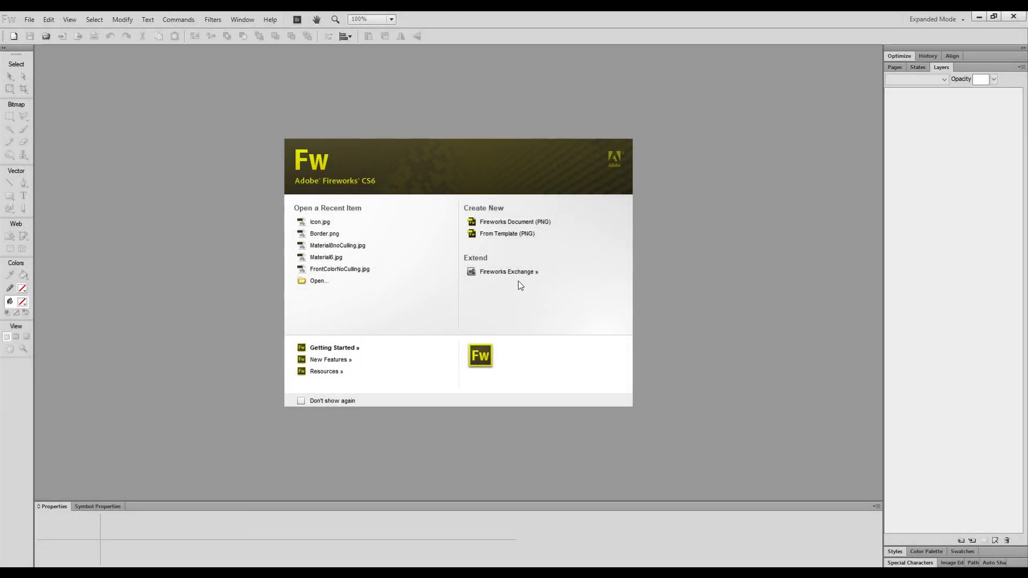
Step: Switch to Fireworks and open the baked Temp_occlusion image from the Temp folder
click(29, 18)
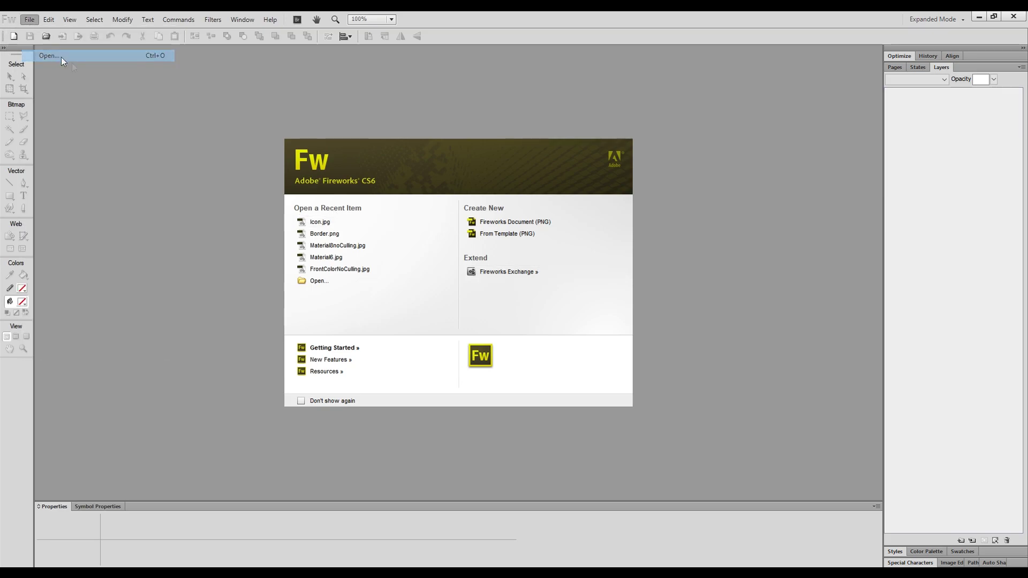
click(61, 56)
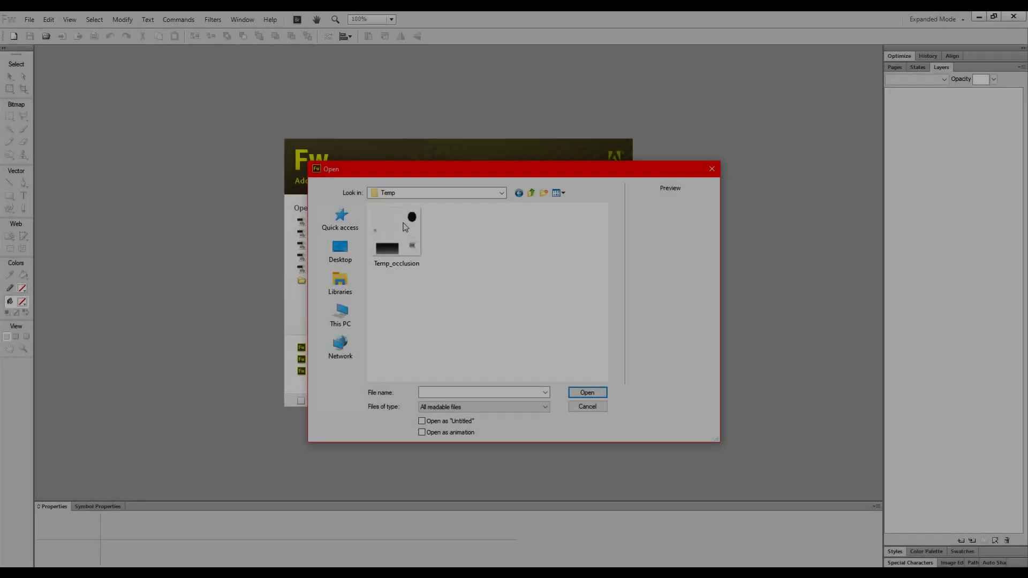
click(405, 227)
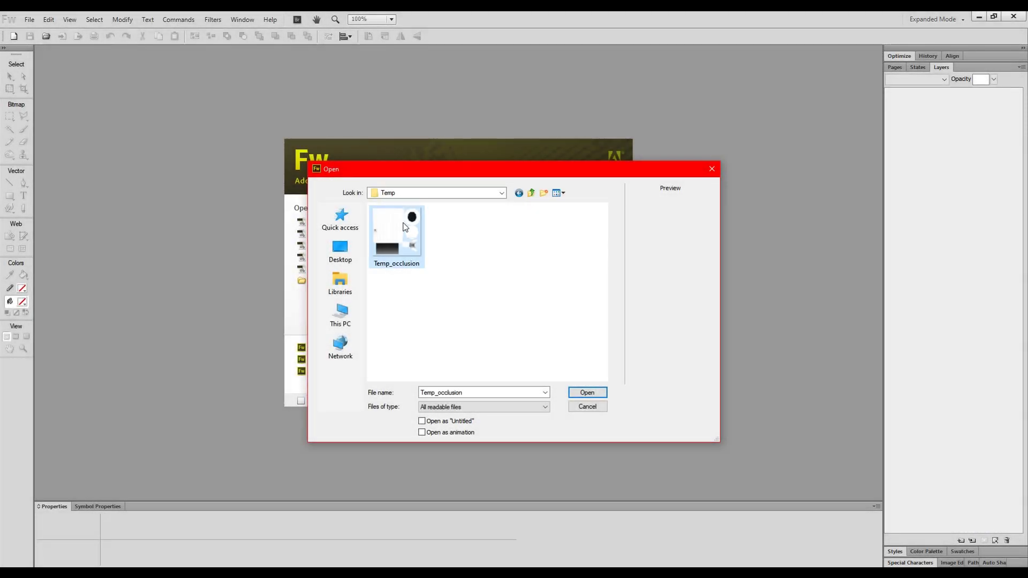
double_click(405, 227)
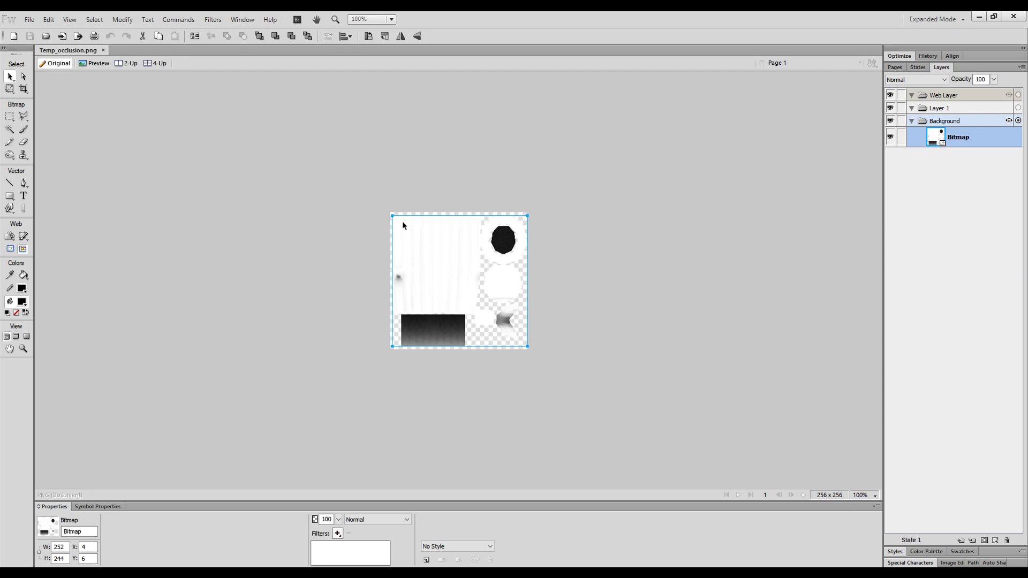
click(562, 268)
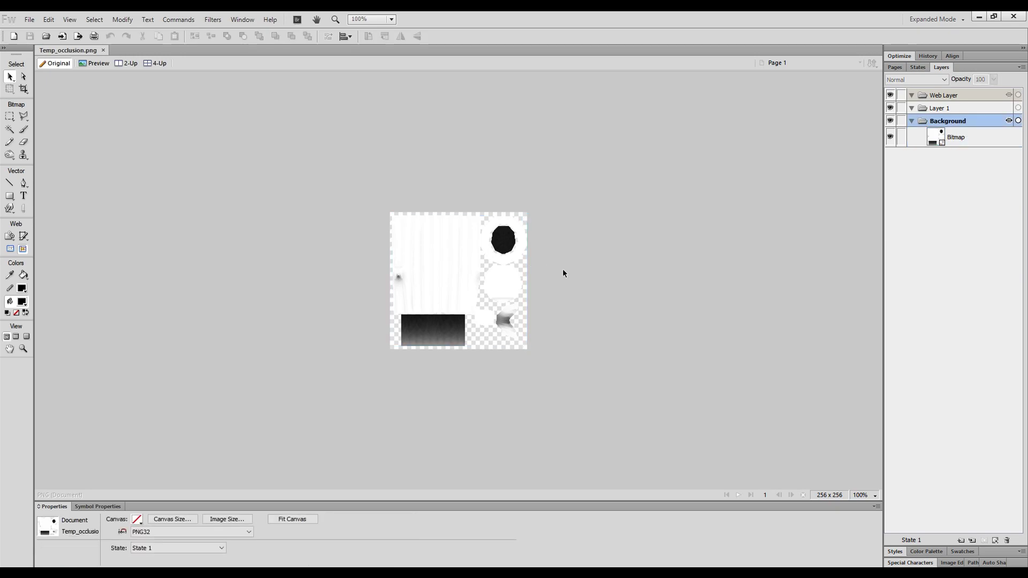
Step: Save the image as a Fireworks PNG named Log_Diffuse in the Log folder
click(30, 20)
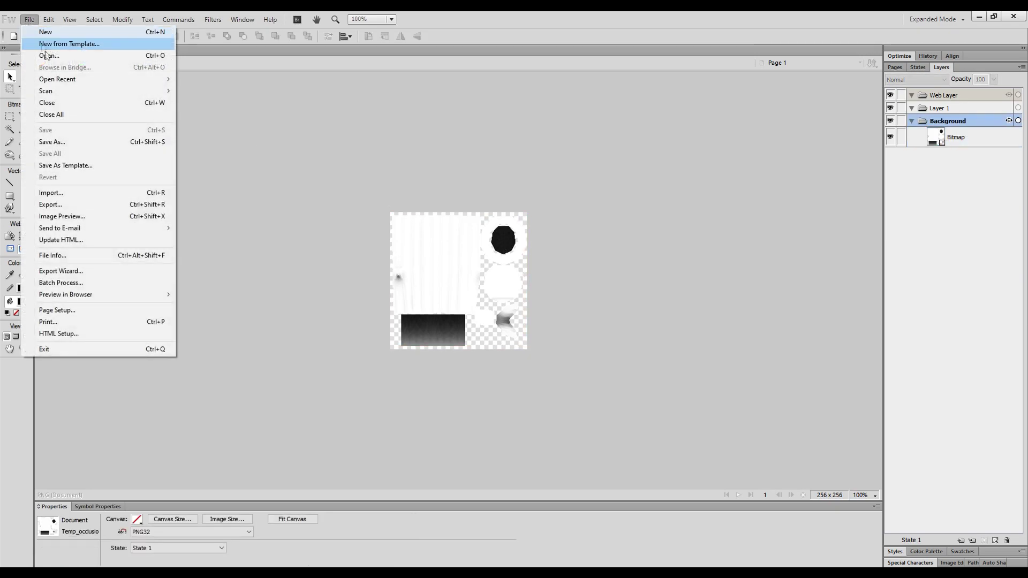
click(96, 139)
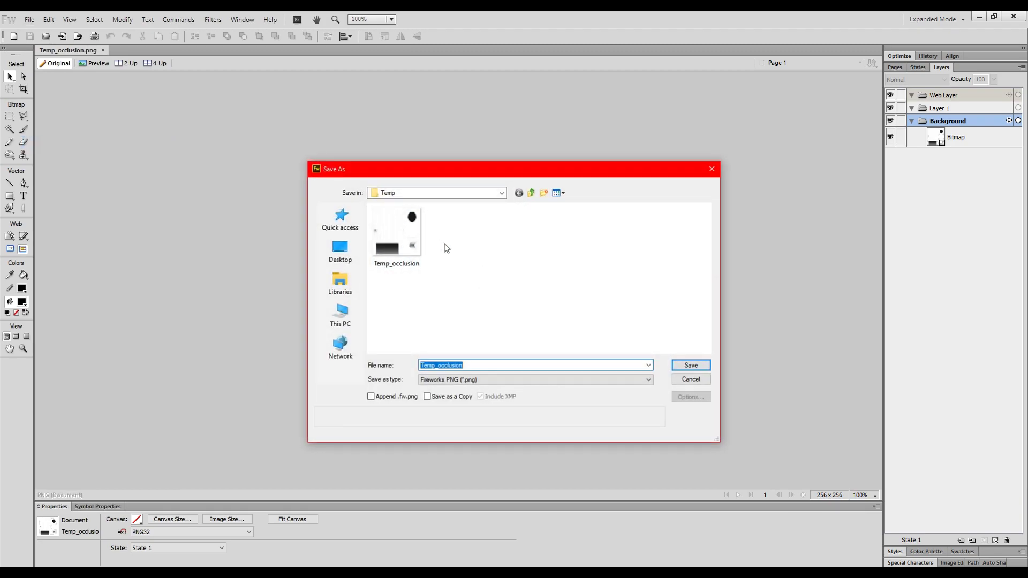
click(447, 195)
click(446, 289)
text(L)
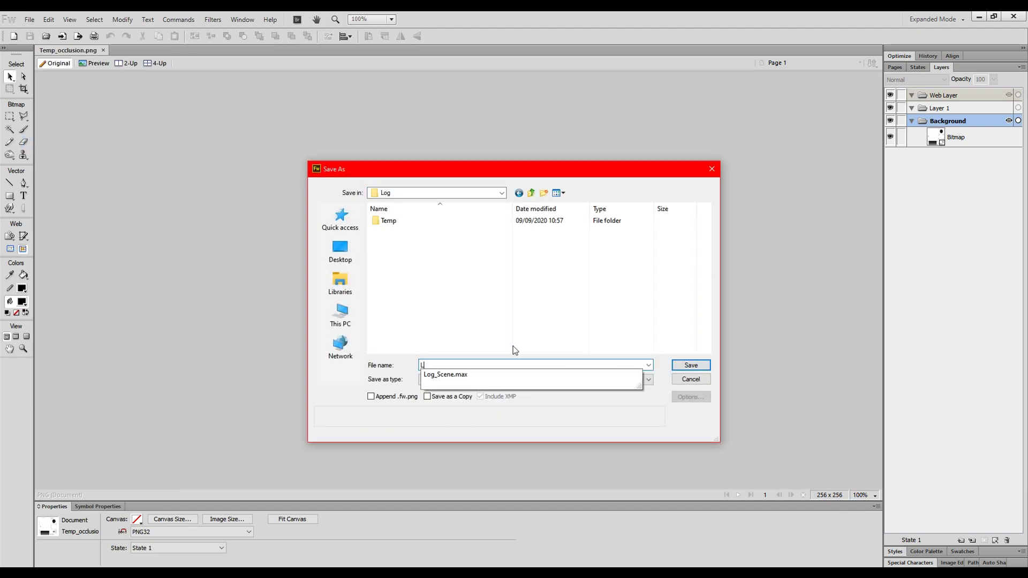
text(ogLog_Difus)
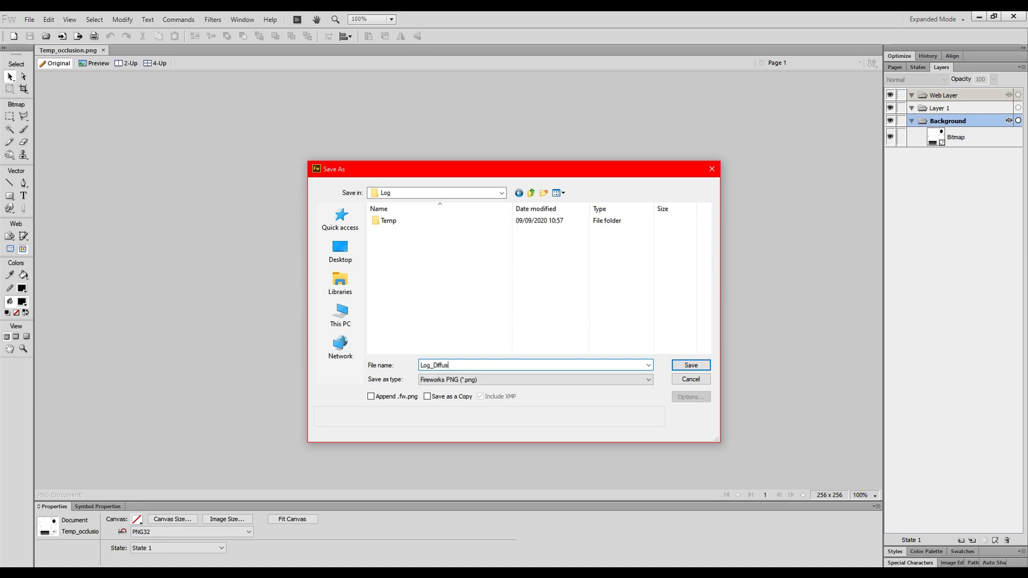
text(e)
key(Return)
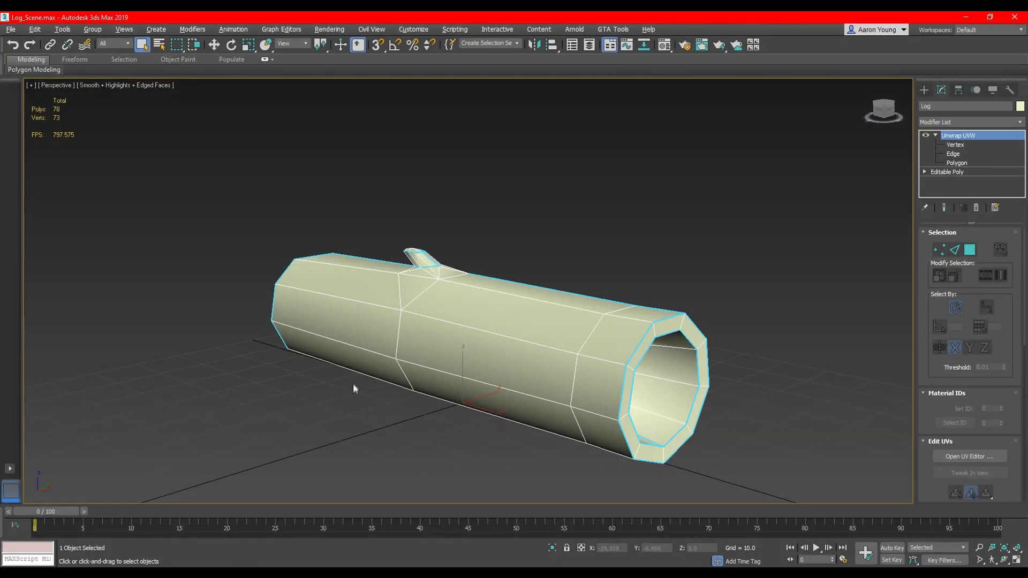
Step: Switch to 3ds Max and set the perspective viewport to Flat shading without edged faces
click(352, 402)
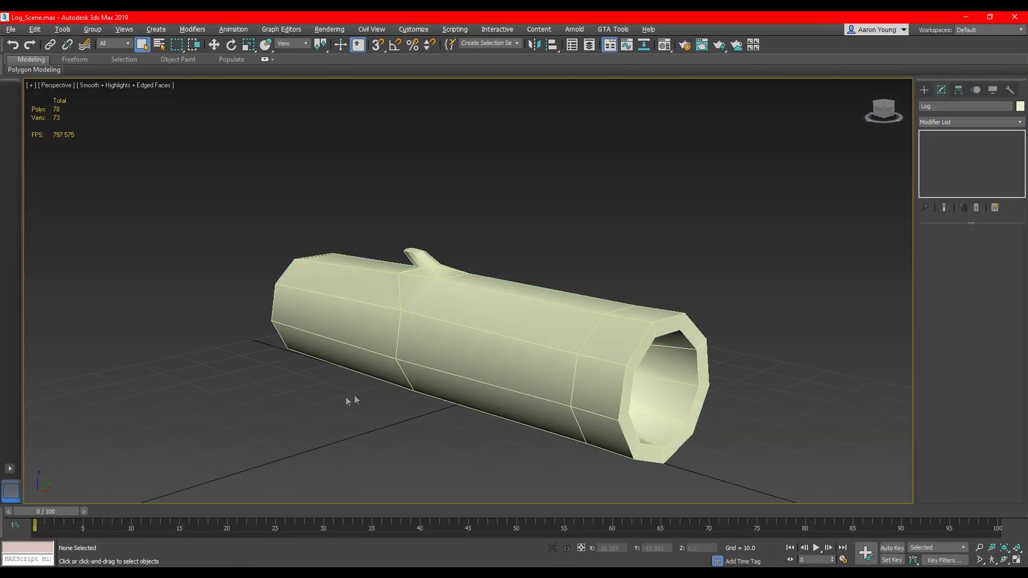
click(151, 86)
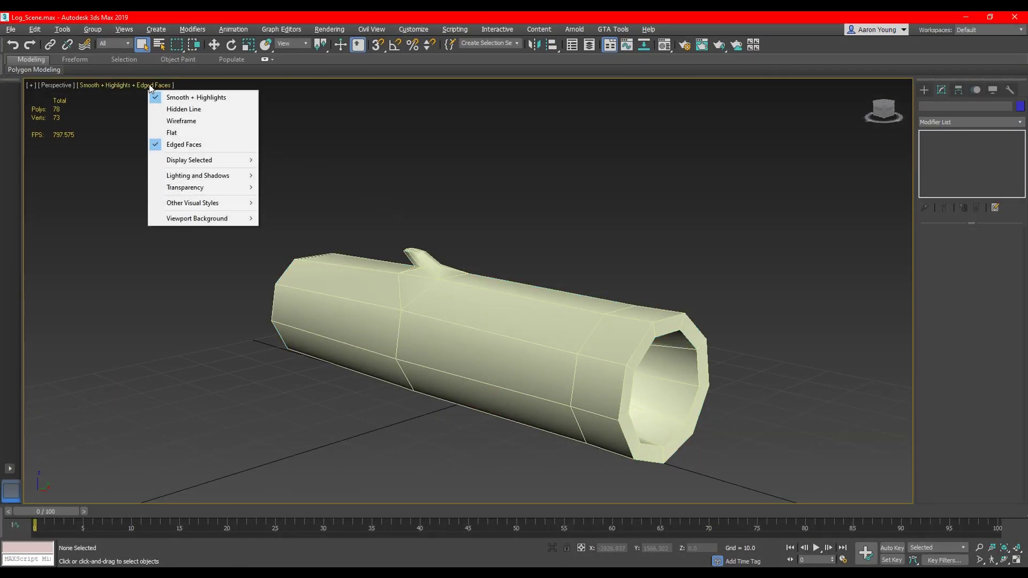
click(12, 31)
click(55, 110)
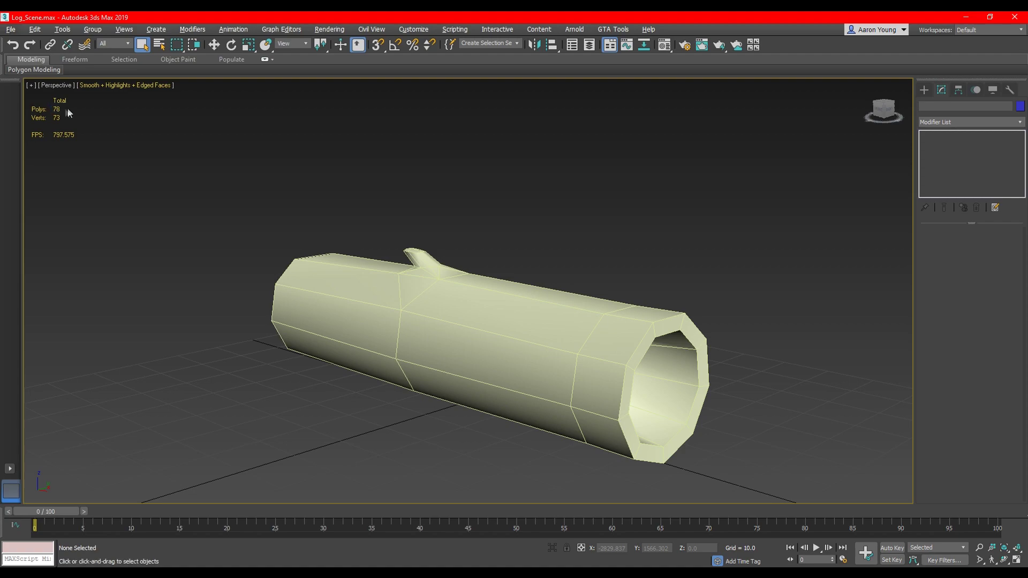
click(424, 291)
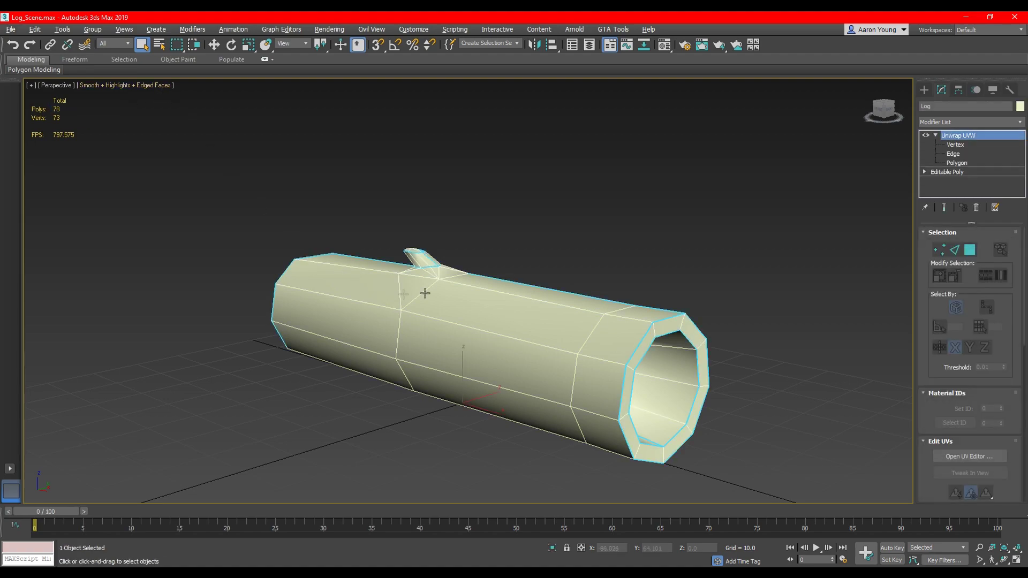
click(150, 85)
click(182, 132)
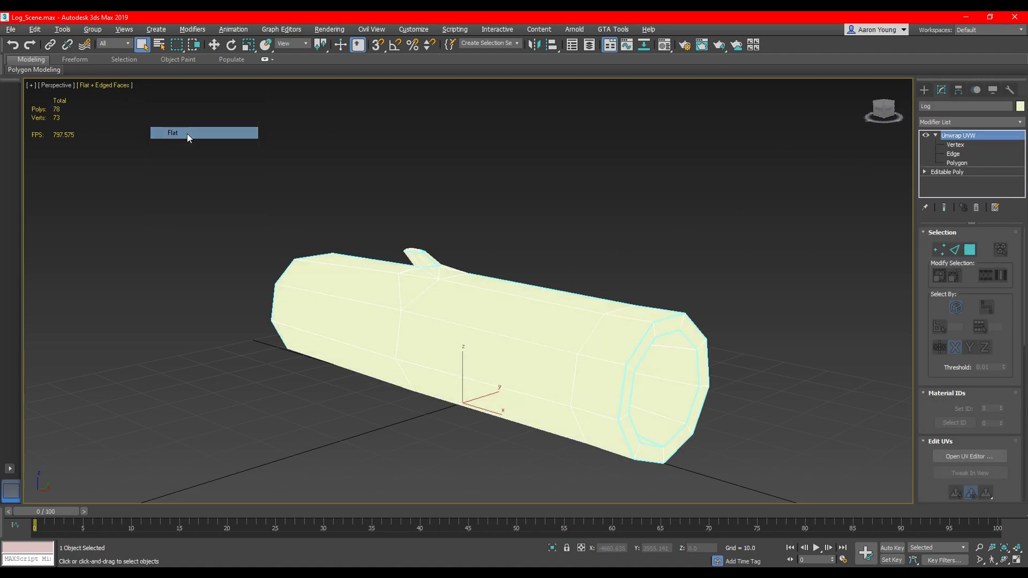
click(261, 212)
key(F4)
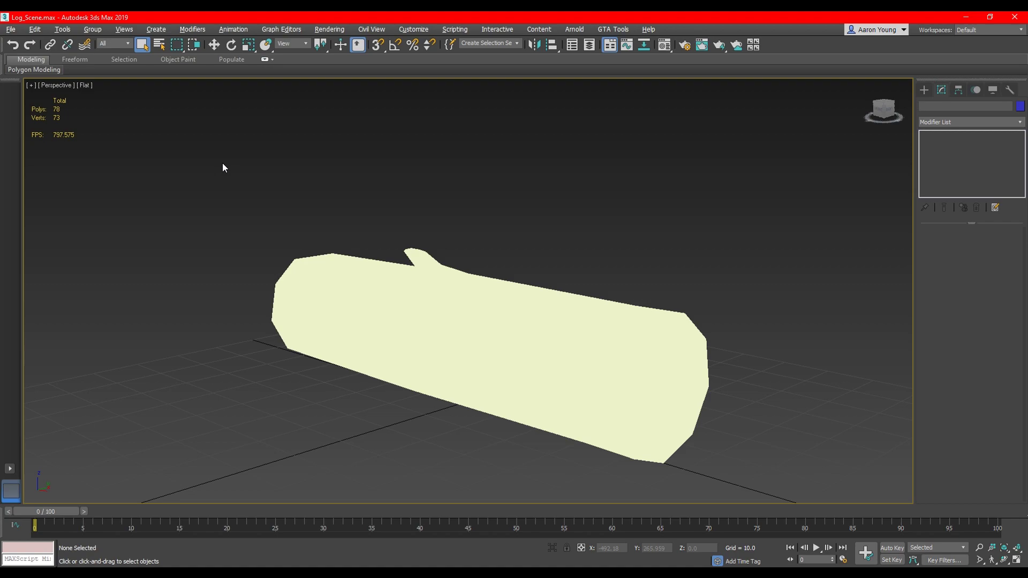
Step: Assign the Log_Diffuse image from the Log folder as the Diffuse bitmap of the first material
key(m)
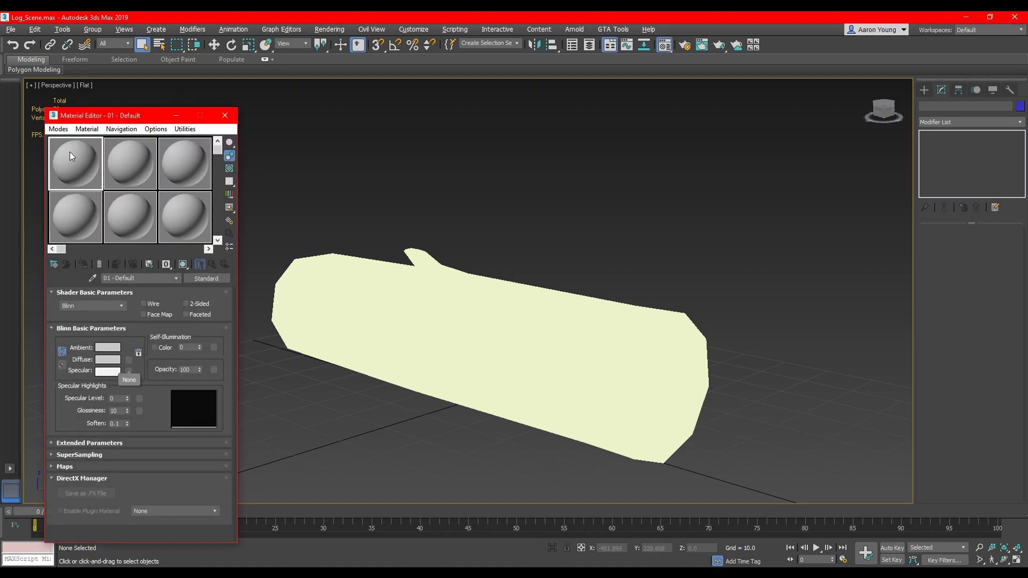
click(125, 360)
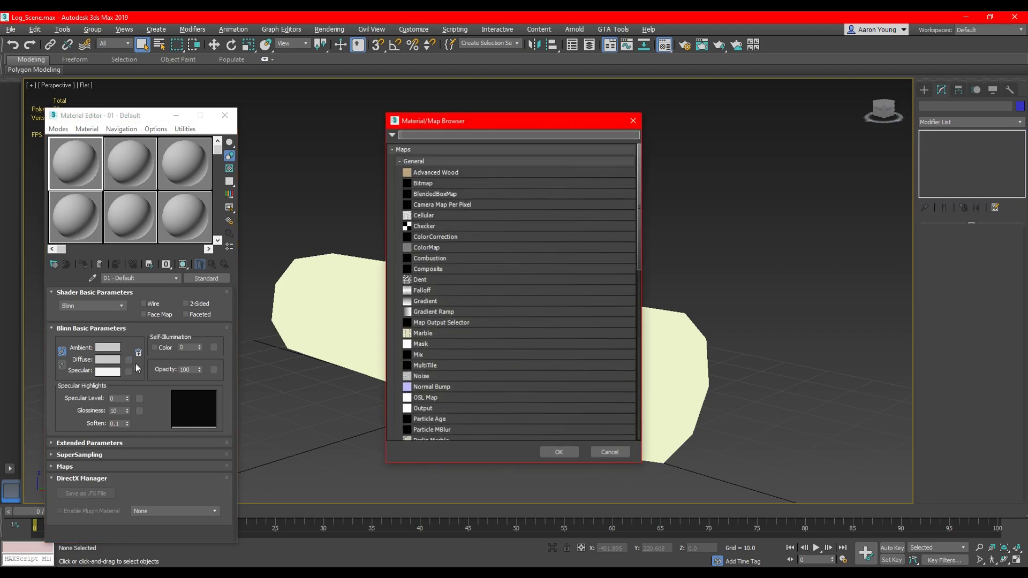
double_click(426, 184)
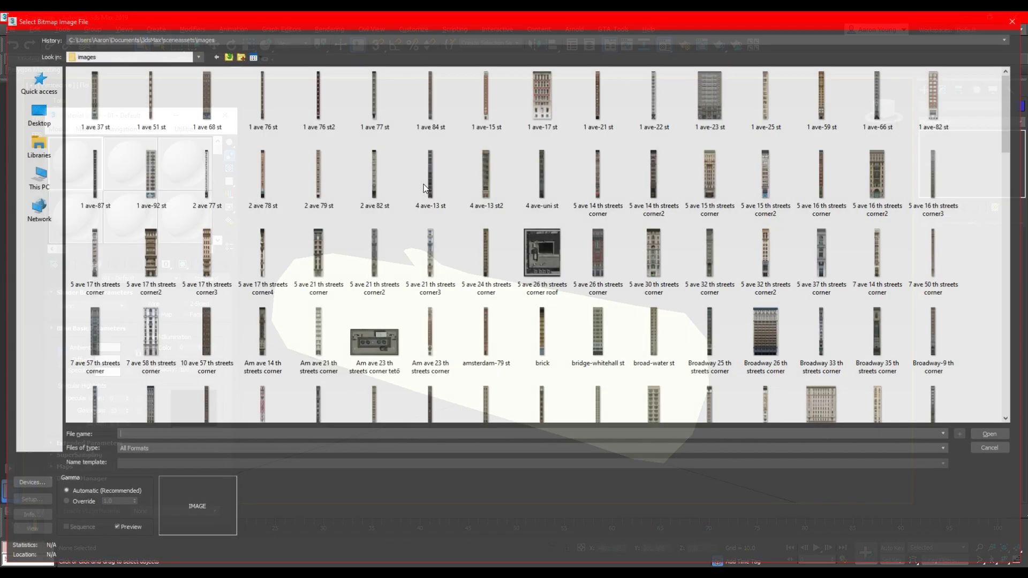
click(35, 113)
double_click(129, 101)
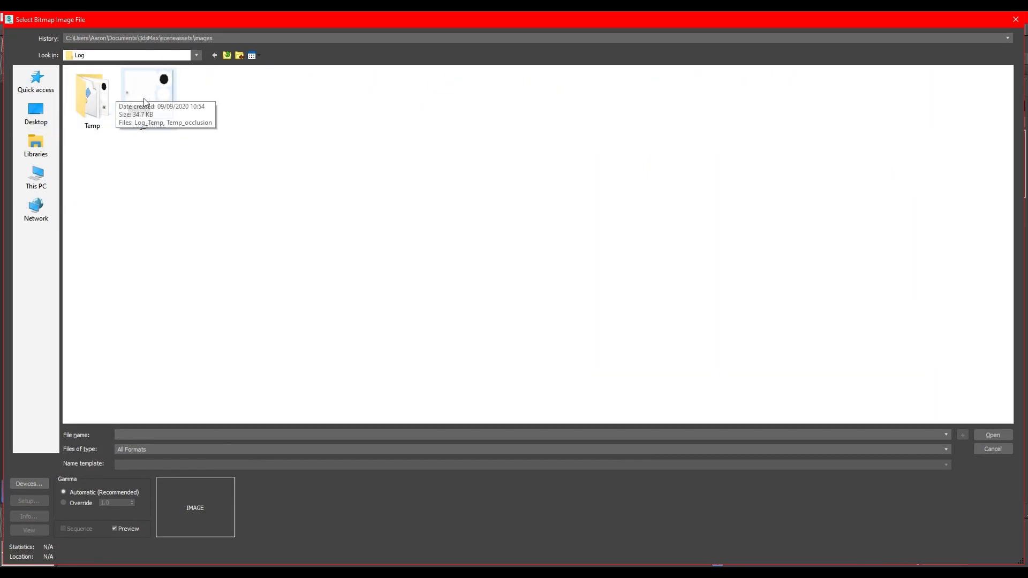
click(140, 101)
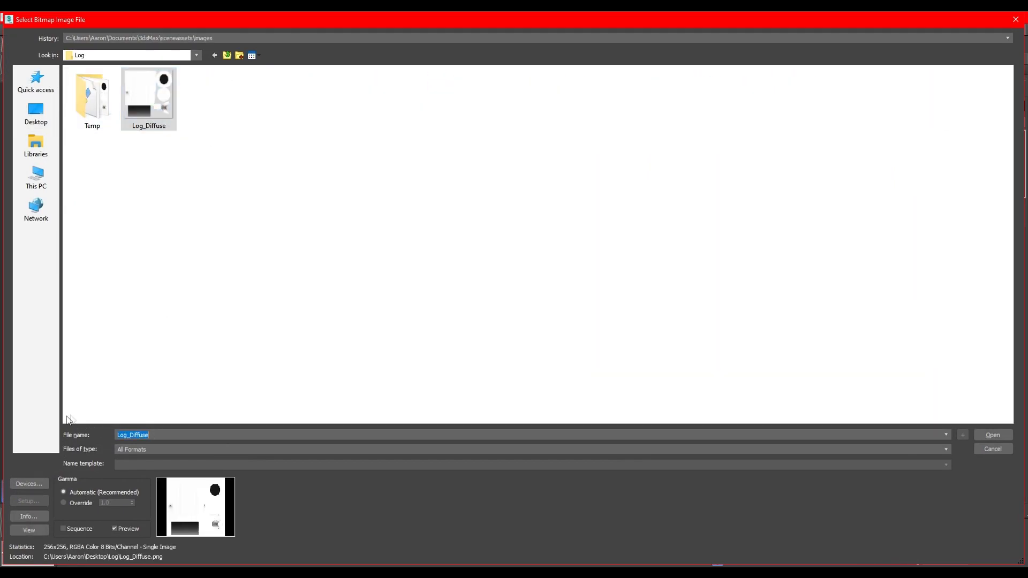
double_click(162, 126)
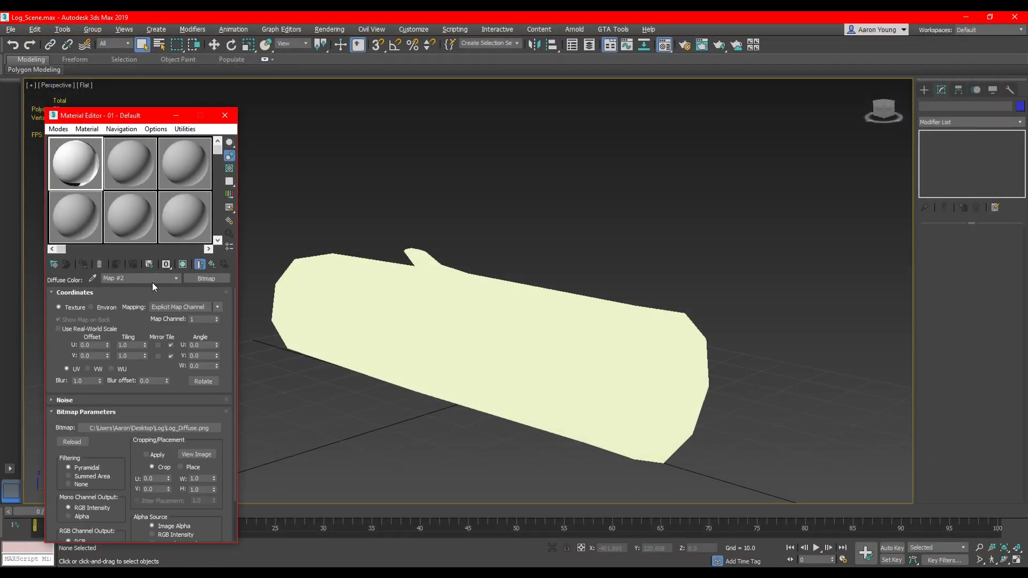
Step: Name both the diffuse map and its parent material Log_Diffuse
drag(124, 277, 9, 259)
text(Log_Diffuse)
click(184, 268)
click(207, 265)
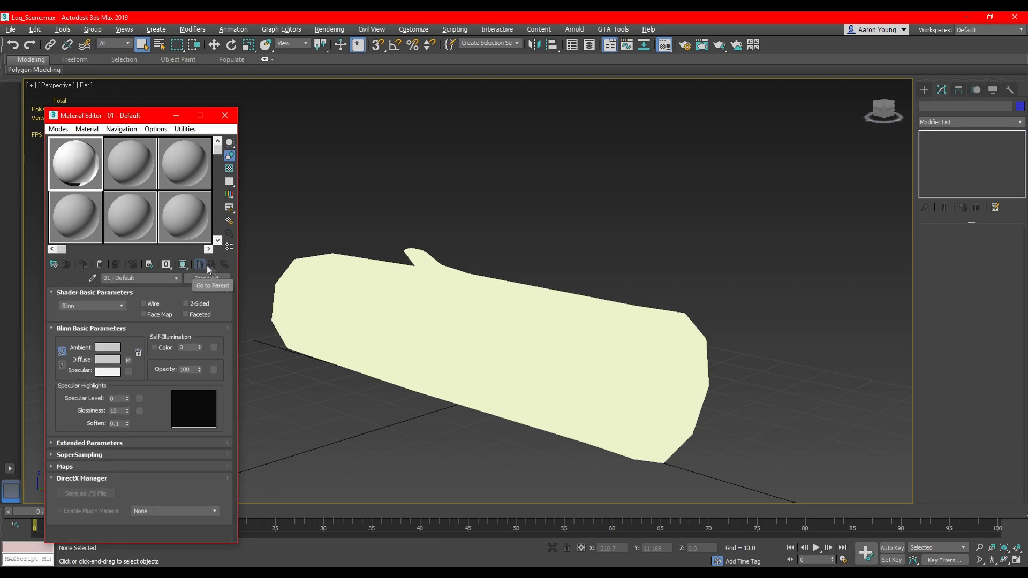
text(Log_Diffuse)
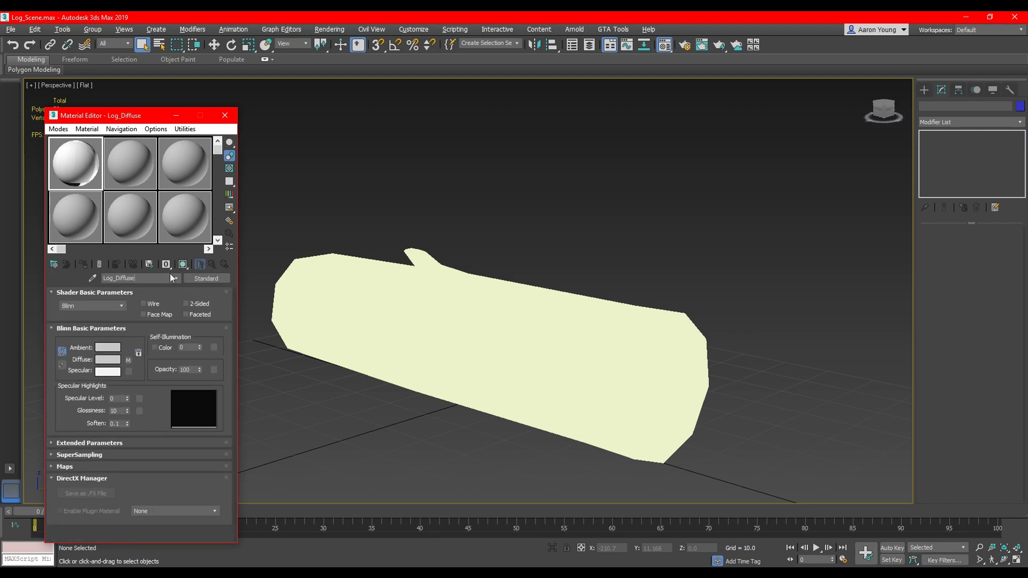
Step: Show the material's texture in the viewport, apply the material to the log and close the Material Editor
click(183, 265)
drag(193, 234, 404, 301)
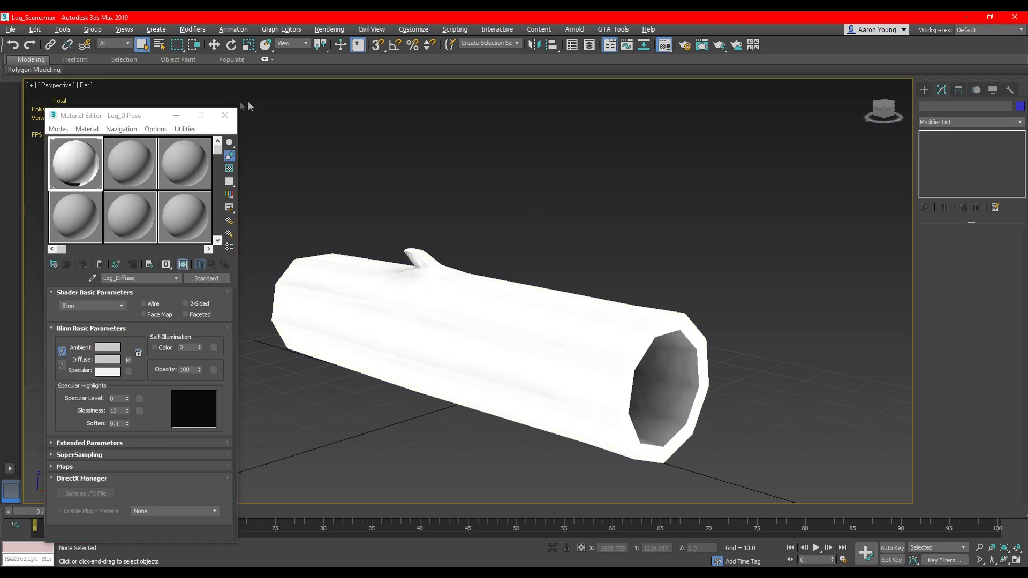
click(224, 115)
alt+middle_drag(479, 330, 463, 331)
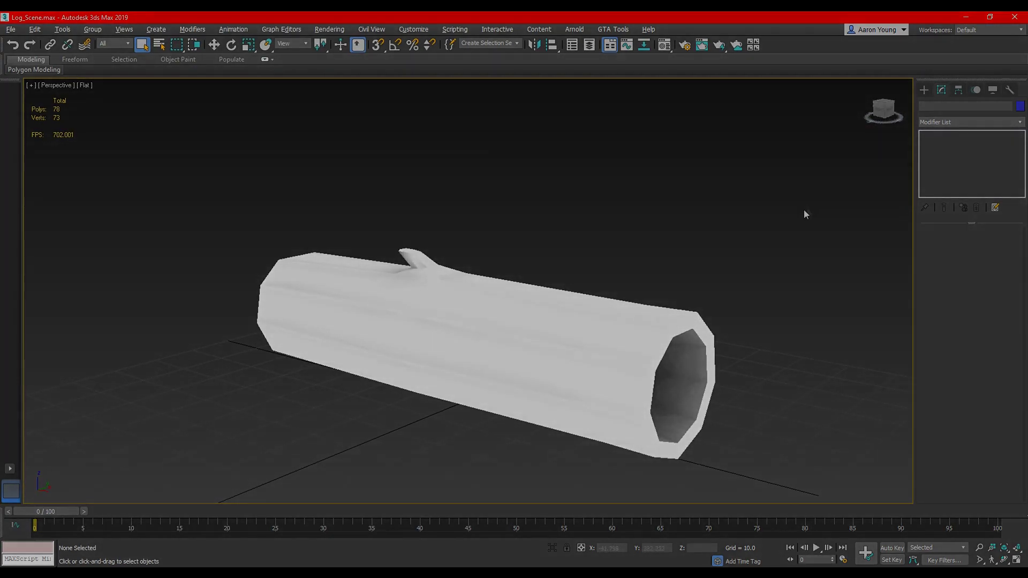
middle_drag(804, 210, 688, 208)
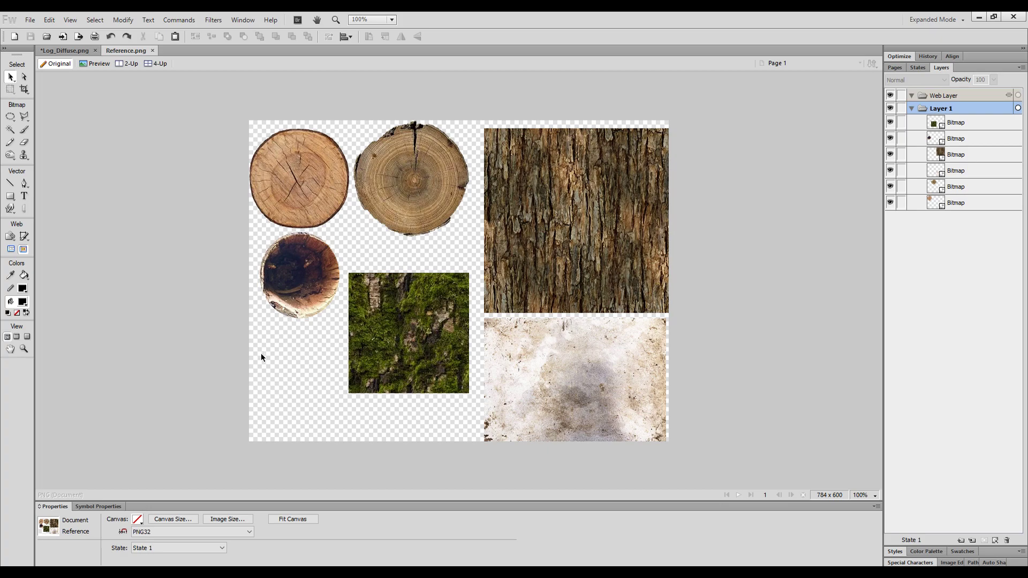
Step: Switch to Fireworks and examine the wood, bark and moss textures in Reference.png
click(596, 404)
click(365, 426)
click(388, 367)
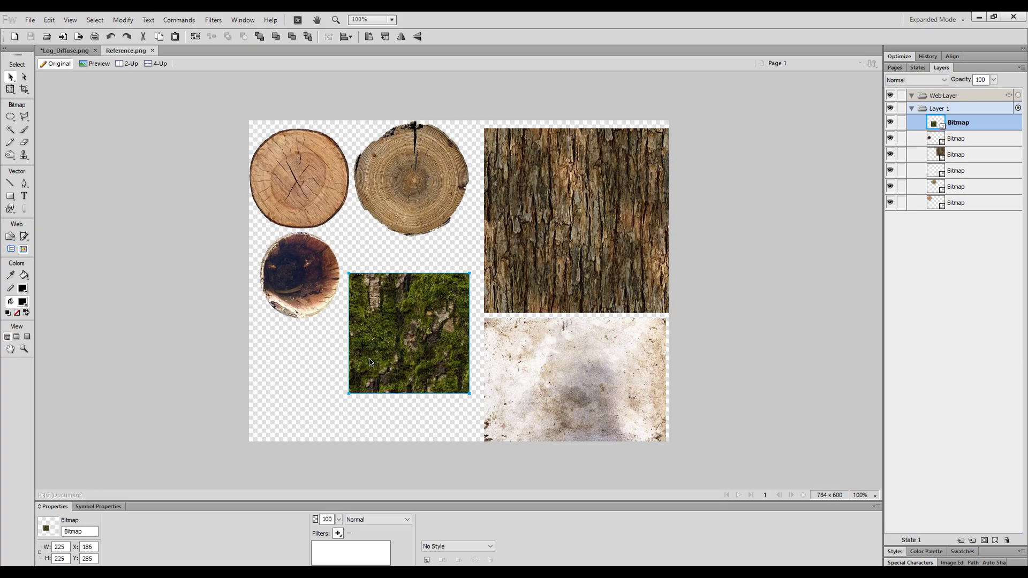
click(310, 370)
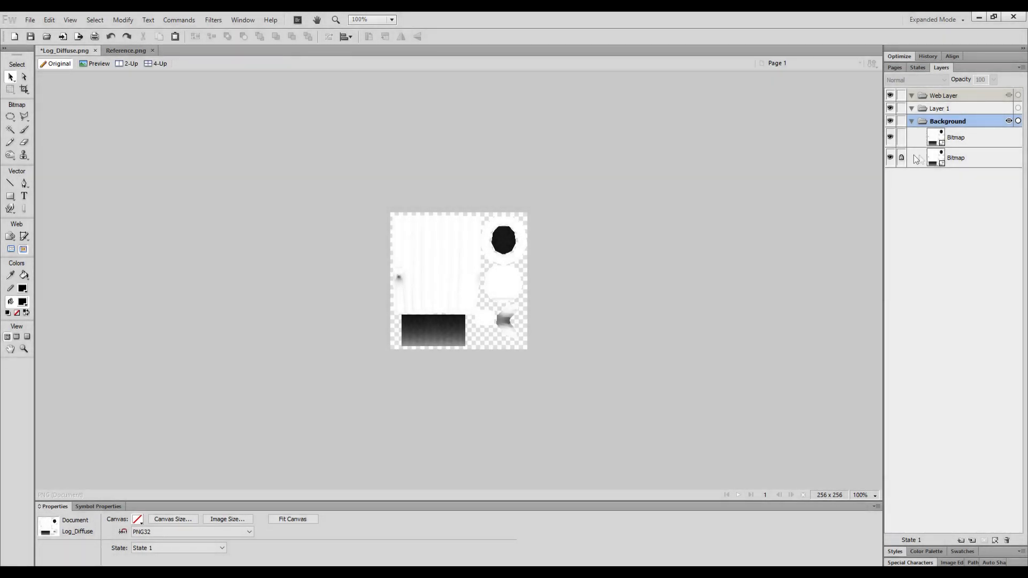
Step: In Log_Diffuse.png, hide the locked occlusion bitmap and duplicate the unlocked one in the Background layer
key(ctrl+equal)
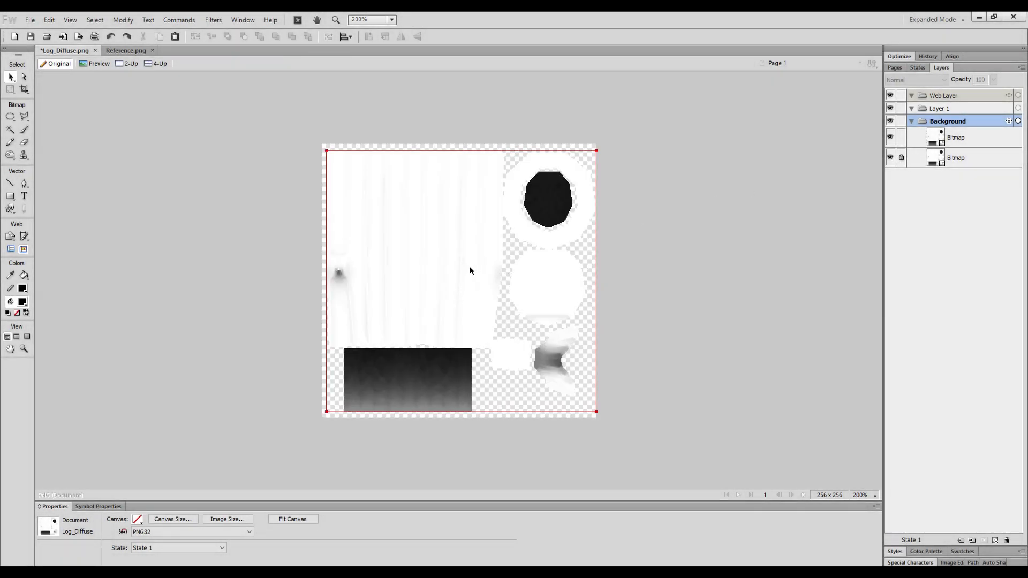
key(ctrl+d)
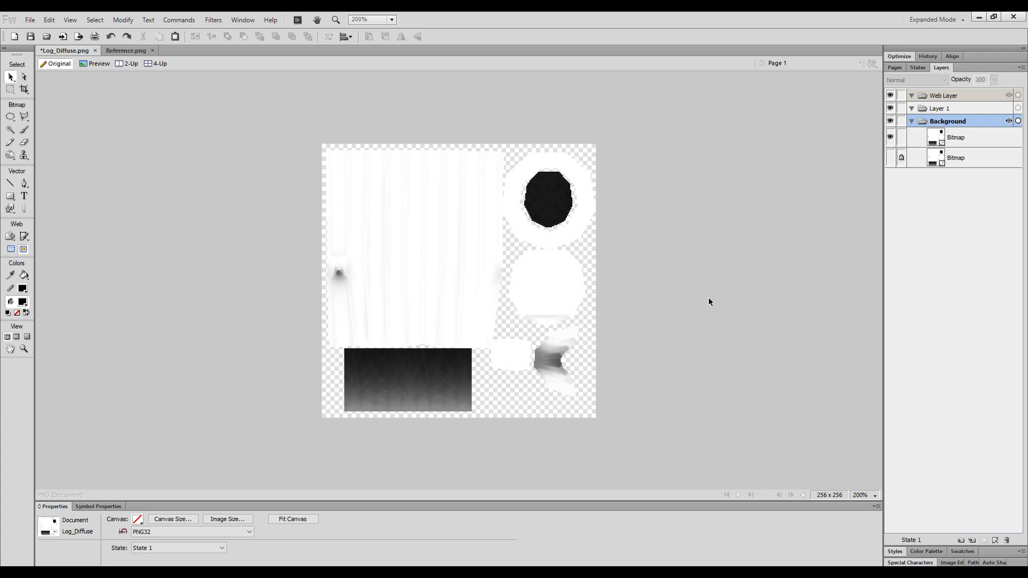
click(430, 266)
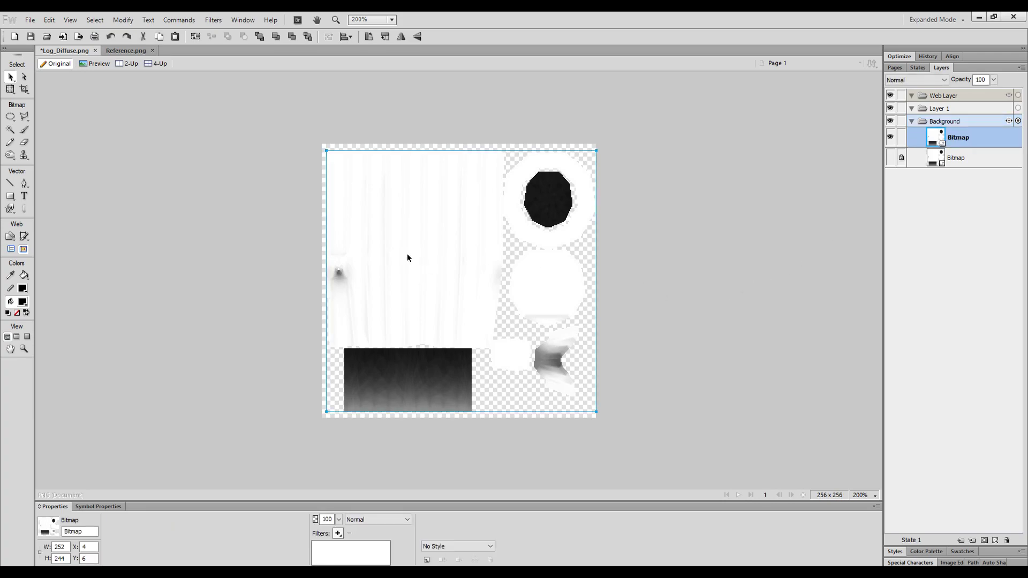
key(ctrl+shift+d)
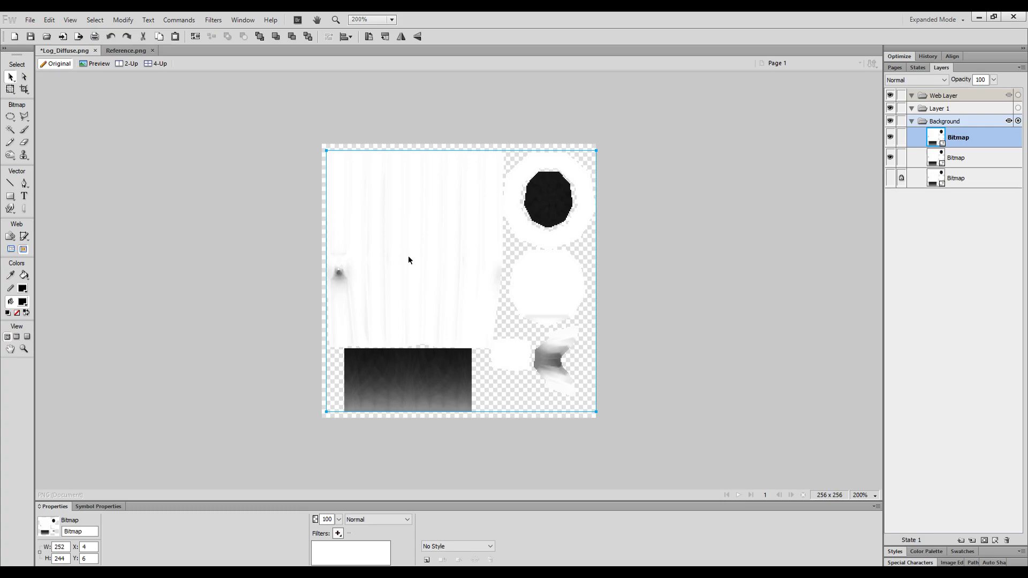
click(213, 20)
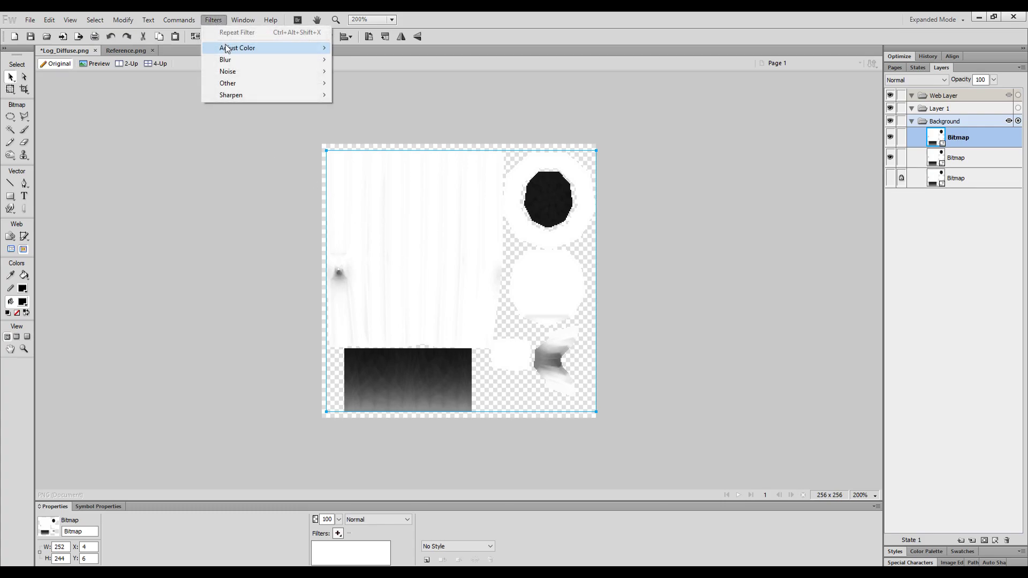
mouse_move(278, 47)
click(374, 84)
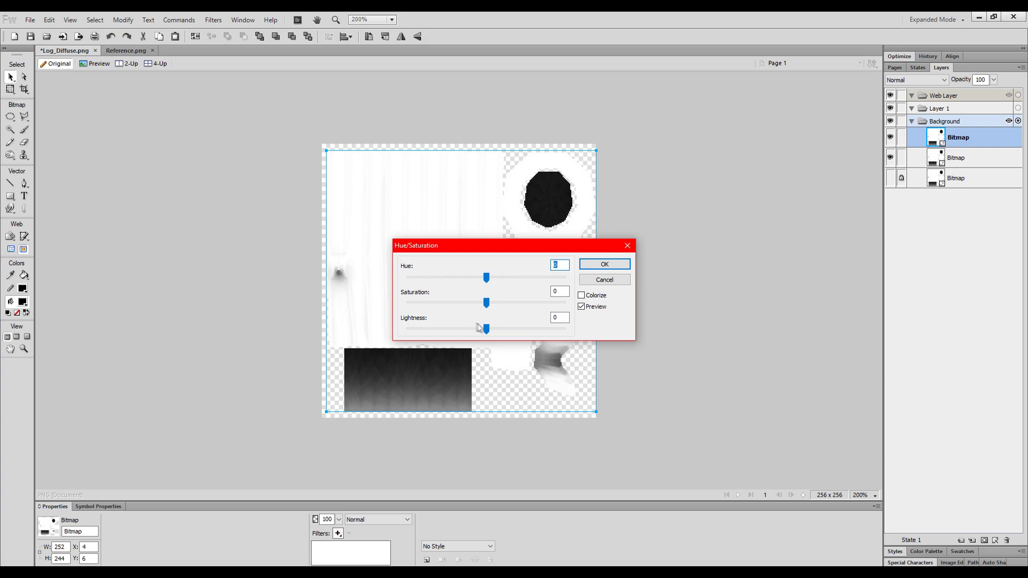
drag(487, 328, 586, 338)
key(Return)
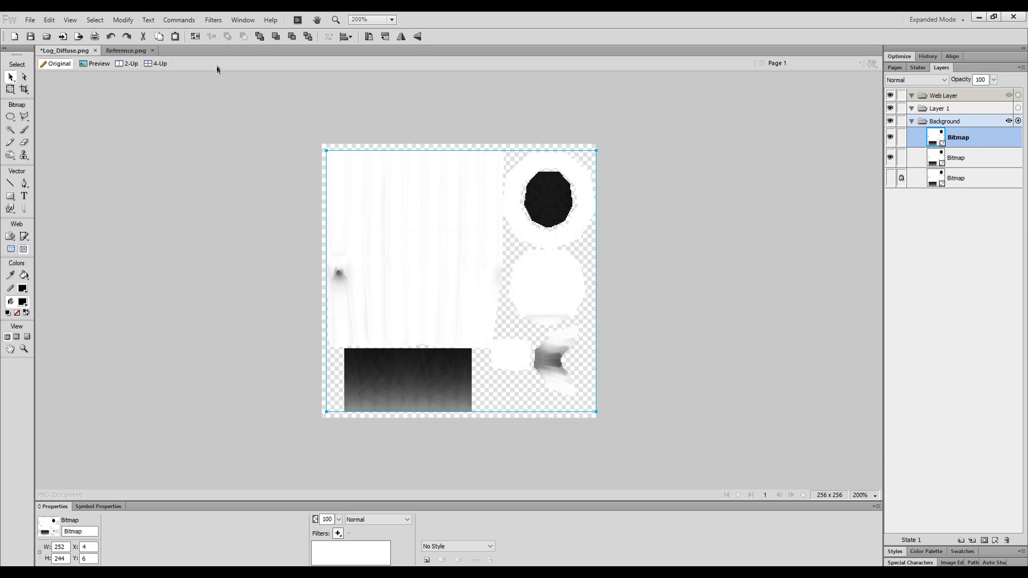
Step: Turn the duplicated occlusion bitmap fully white with a Hue/Saturation adjustment, setting the lightness to 100
click(213, 20)
mouse_move(241, 48)
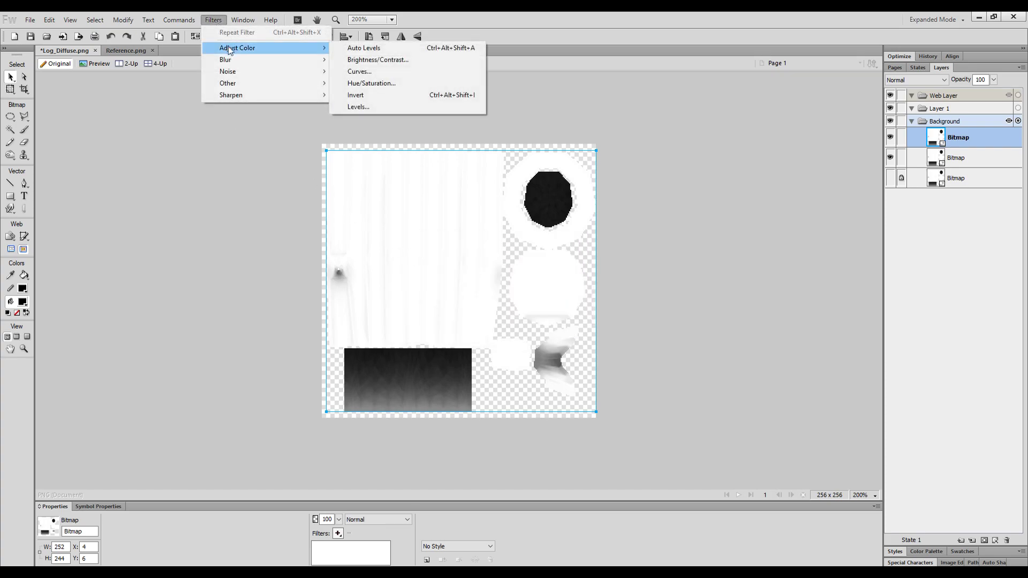
click(374, 84)
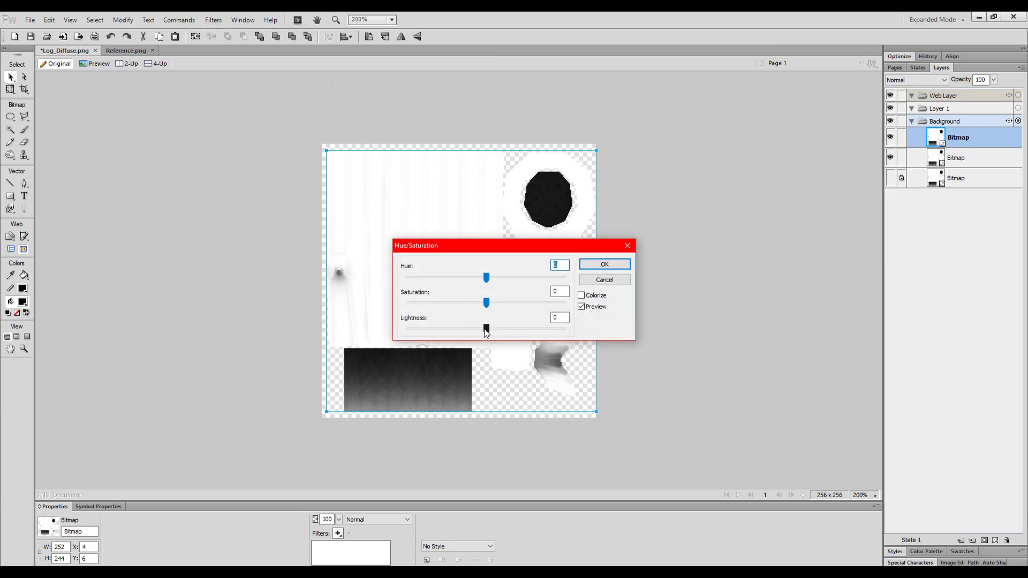
drag(487, 328, 569, 335)
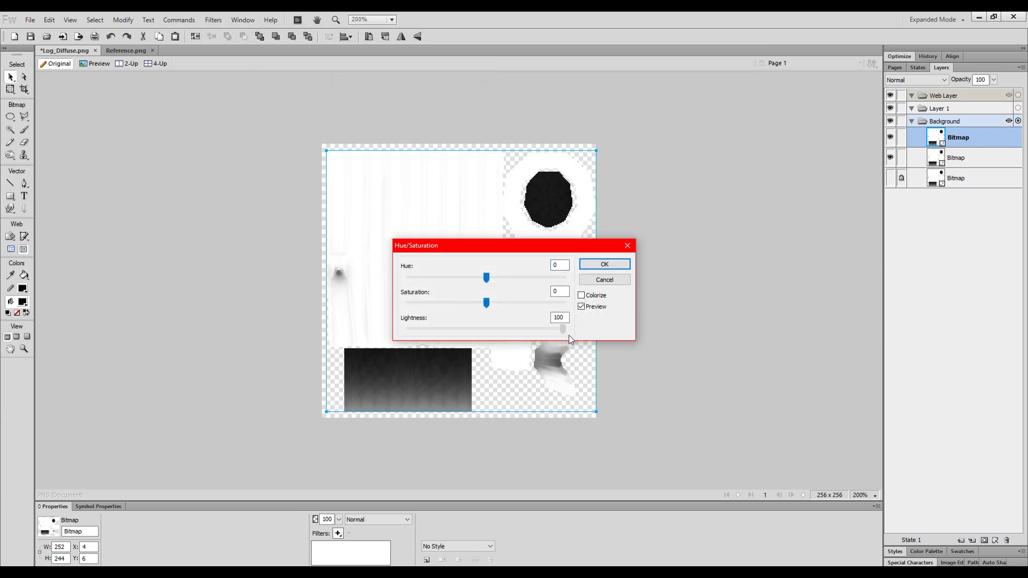
click(602, 264)
Step: Draw a black rectangle of about 292 by 291 px over the whole canvas and place it beneath the white bitmap
click(10, 196)
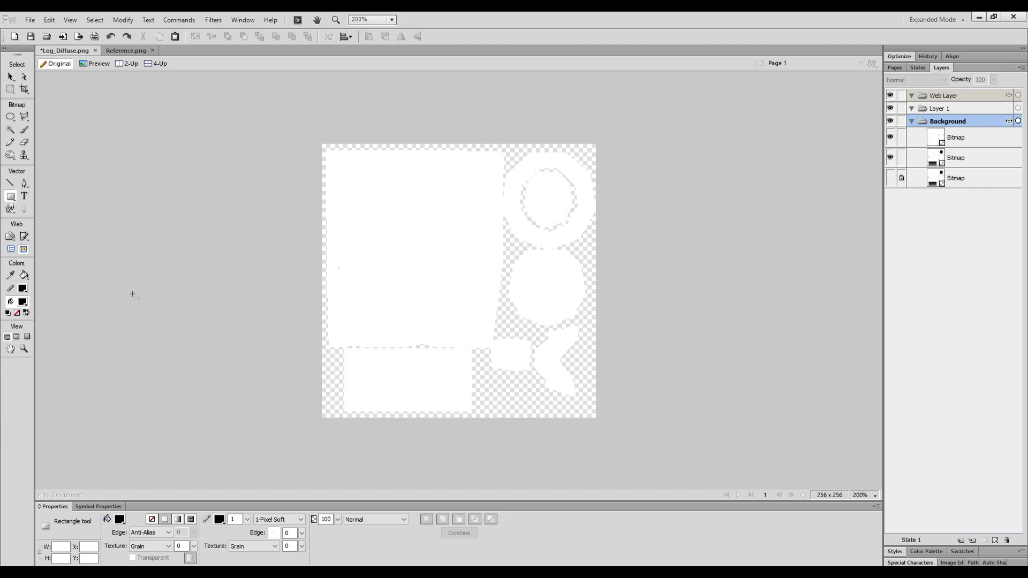
drag(307, 138, 620, 449)
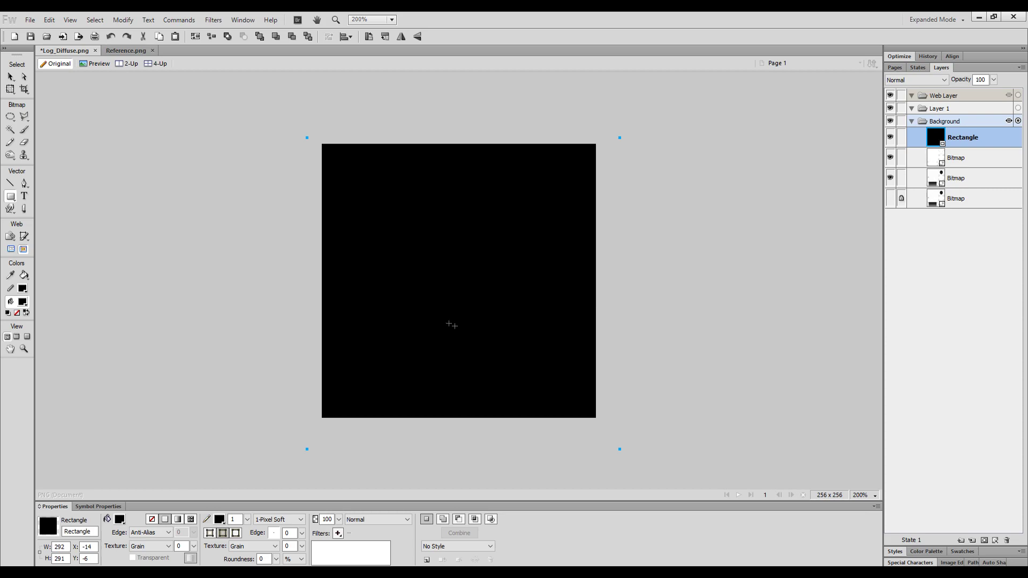
drag(967, 142, 955, 175)
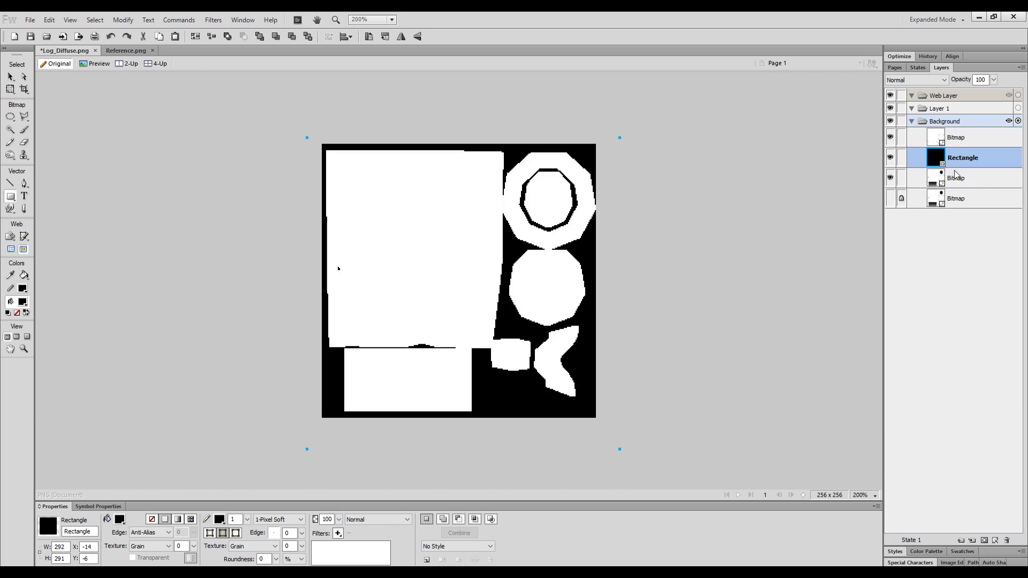
Step: Flatten the white bitmap and the black rectangle into a single bitmap
click(10, 76)
shift+click(921, 142)
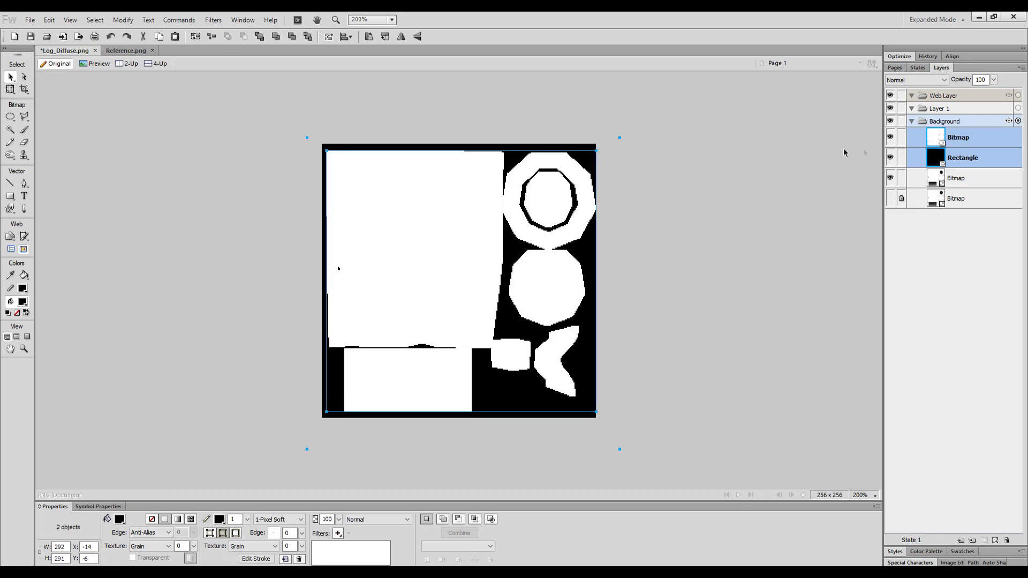
right_click(437, 234)
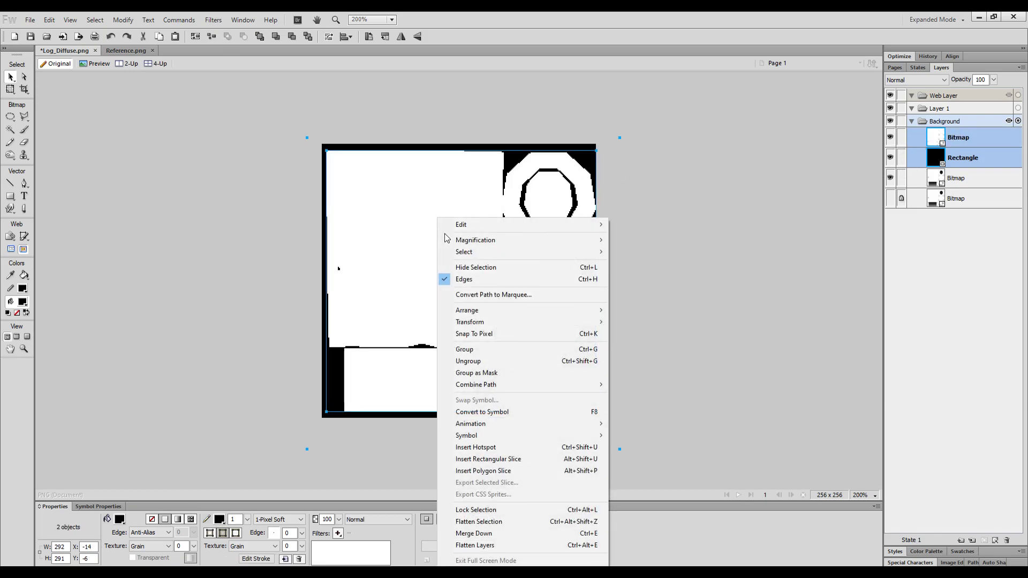
click(478, 522)
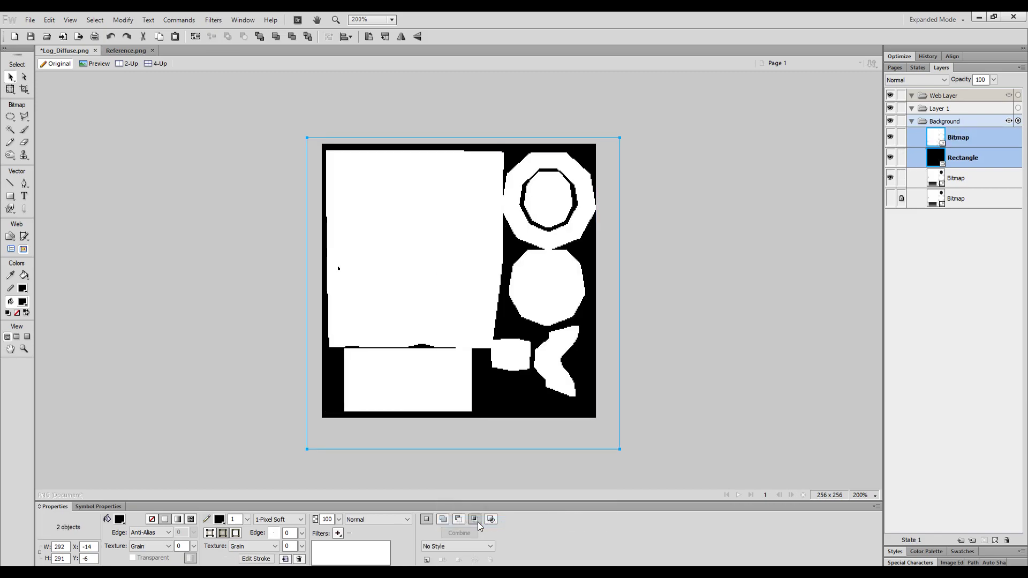
Step: Crop the document to the canvas edges so the flattened bitmap is trimmed to 256 by 256 px
click(23, 90)
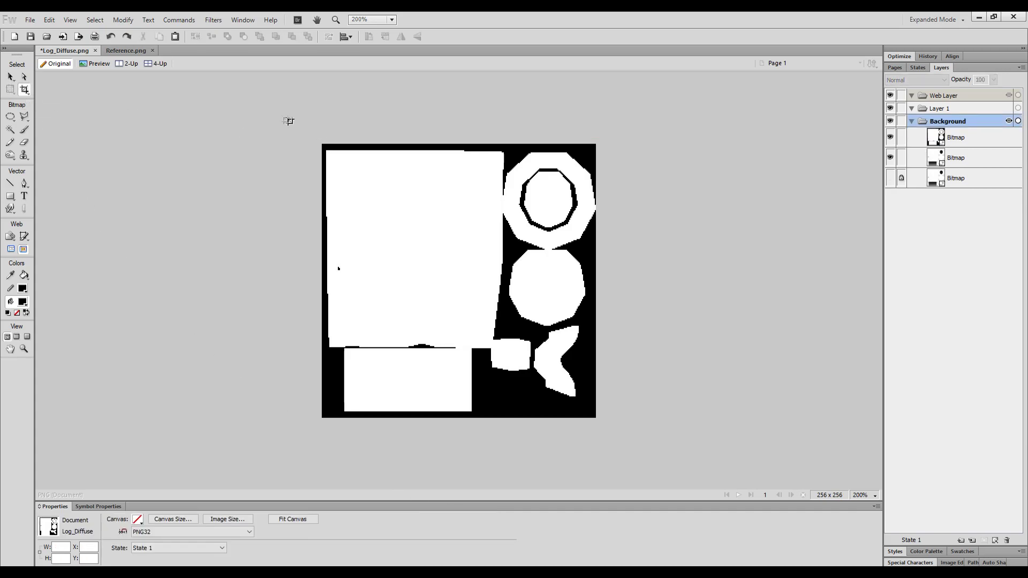
drag(309, 155, 622, 436)
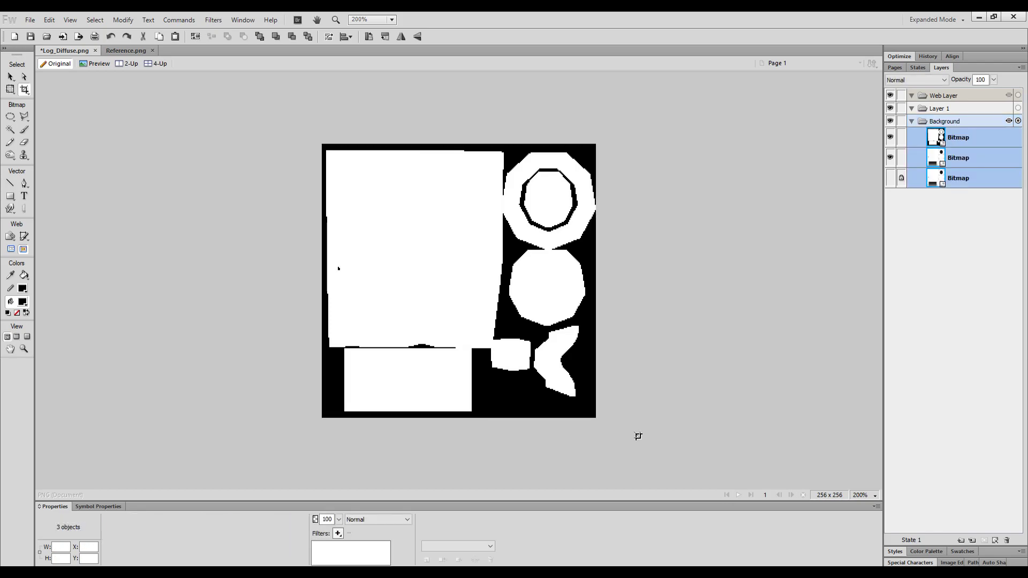
click(10, 77)
click(143, 231)
Step: Apply the Convert to Alpha filter to the flattened black-and-white bitmap
click(365, 237)
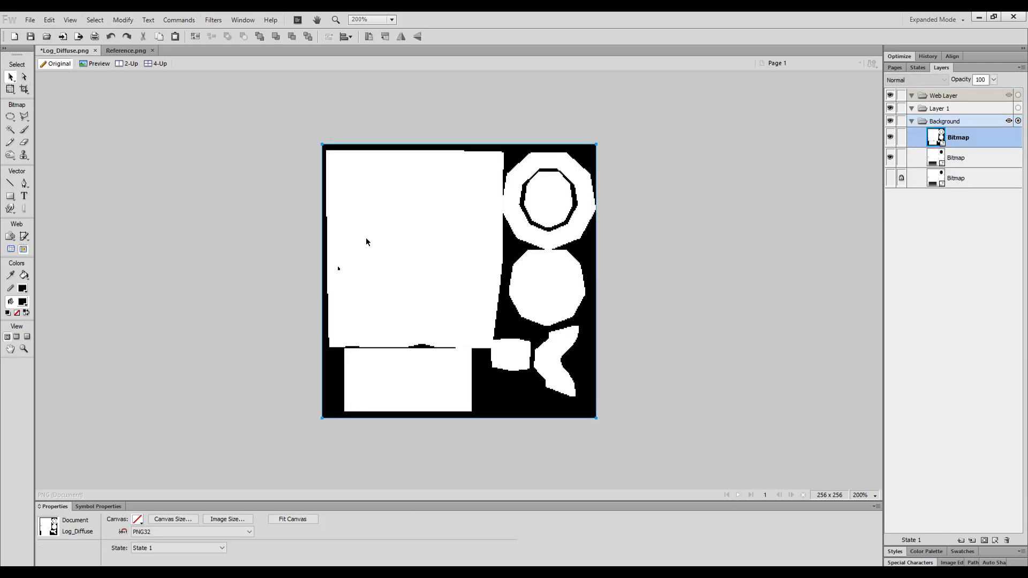
click(213, 20)
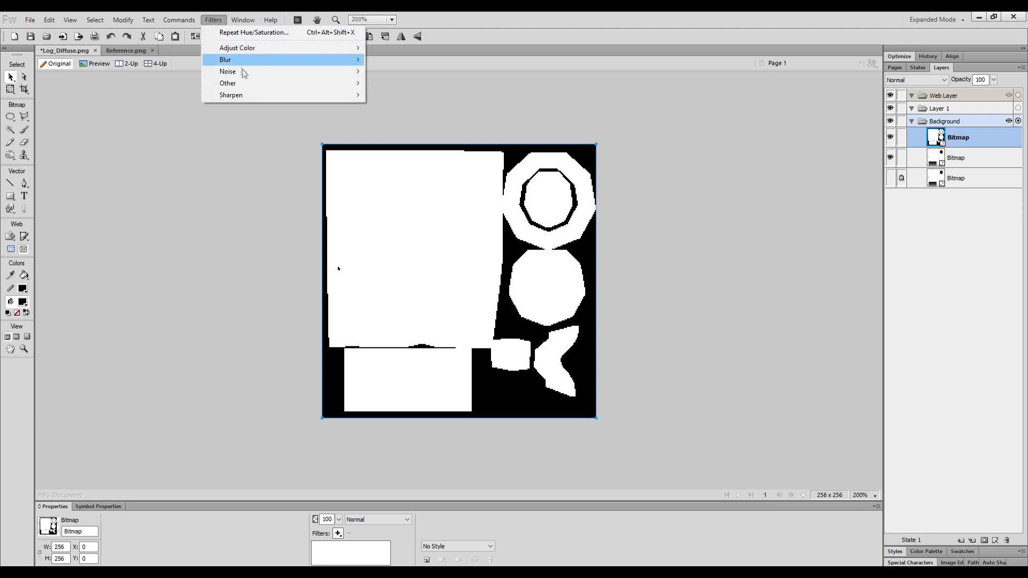
mouse_move(250, 84)
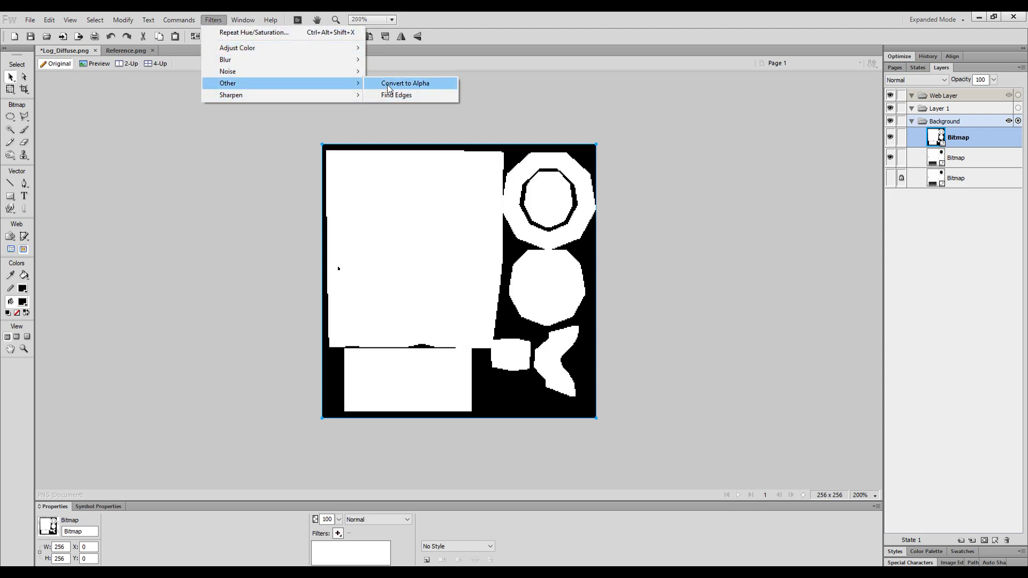
click(412, 83)
click(665, 250)
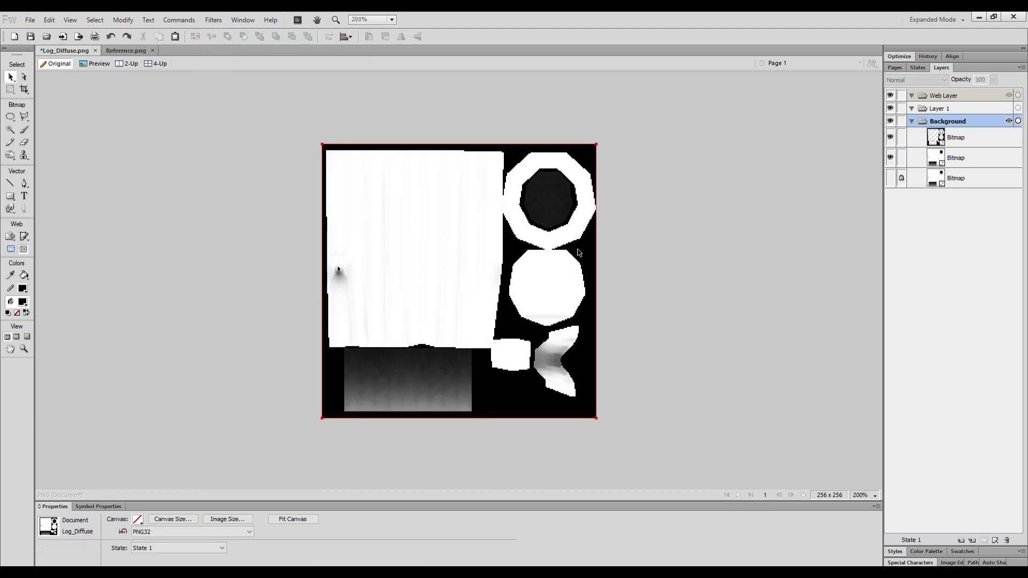
Step: Rename the converted mask bitmap as CutOut
click(516, 394)
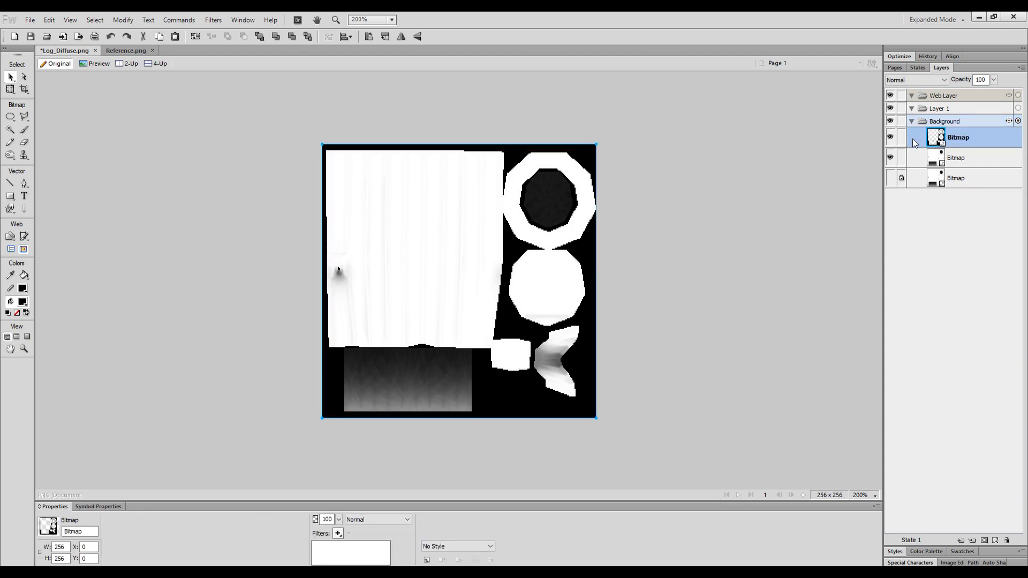
double_click(956, 138)
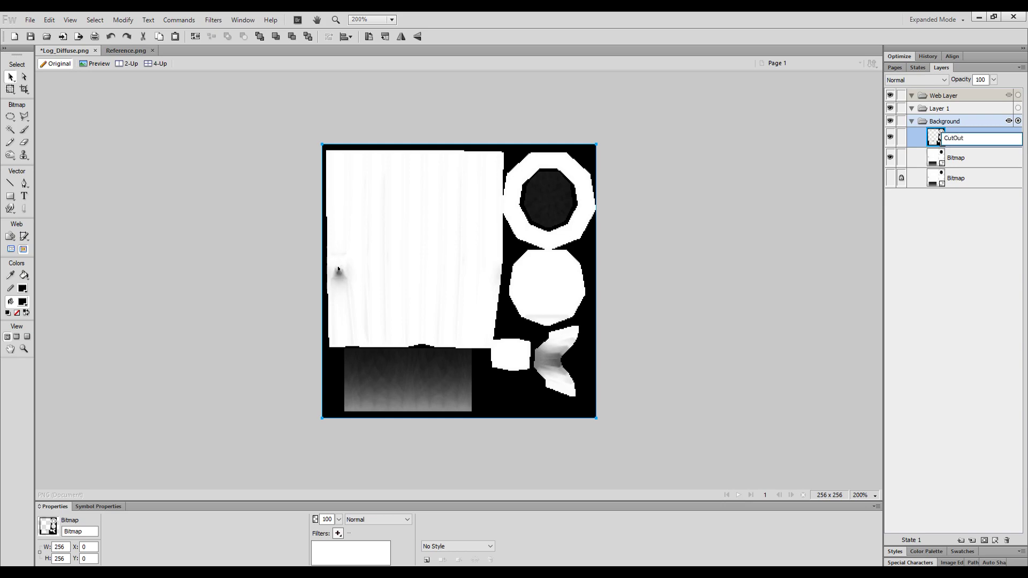
key(Return)
Step: Set the CutOut bitmap's blending mode to Erase and lock it
click(926, 78)
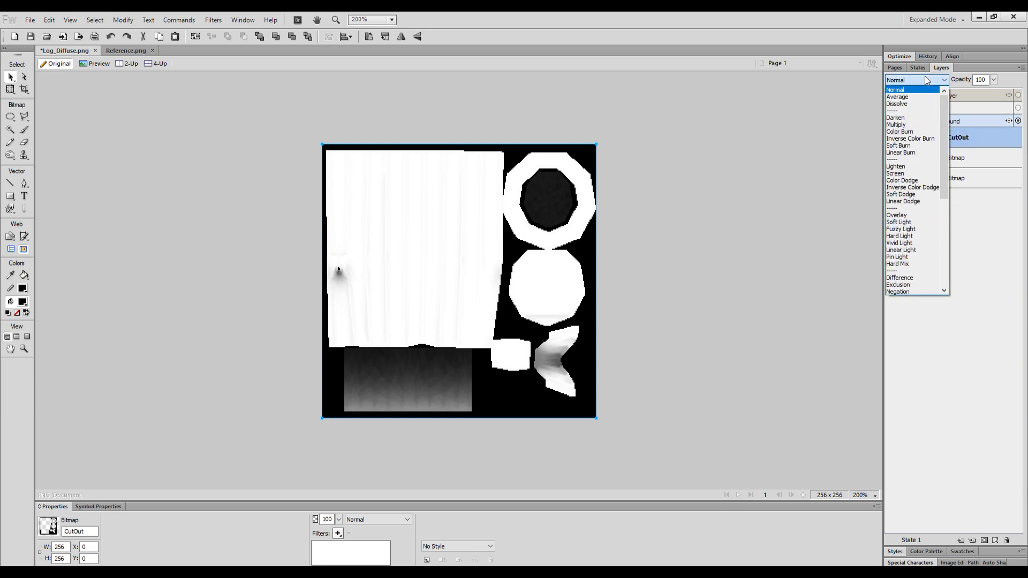
key(e)
key(e)
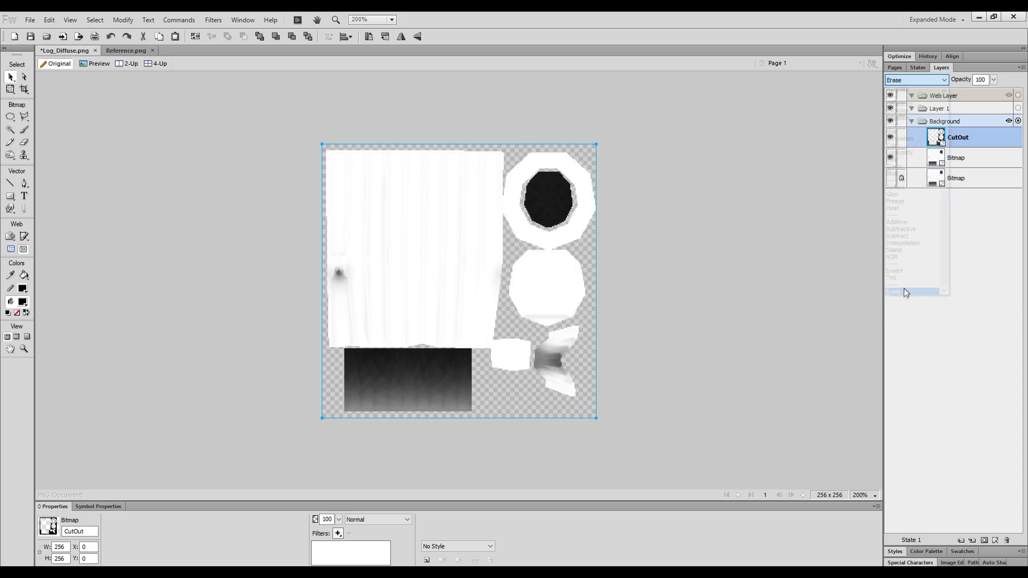
click(902, 138)
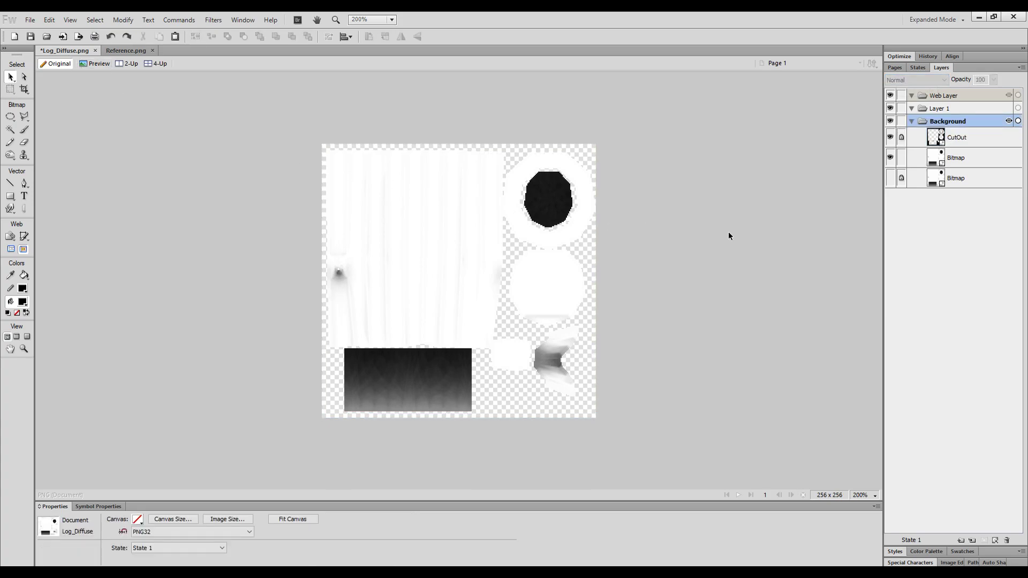
Step: Convert the occlusion bitmap directly beneath CutOut to alpha
click(923, 164)
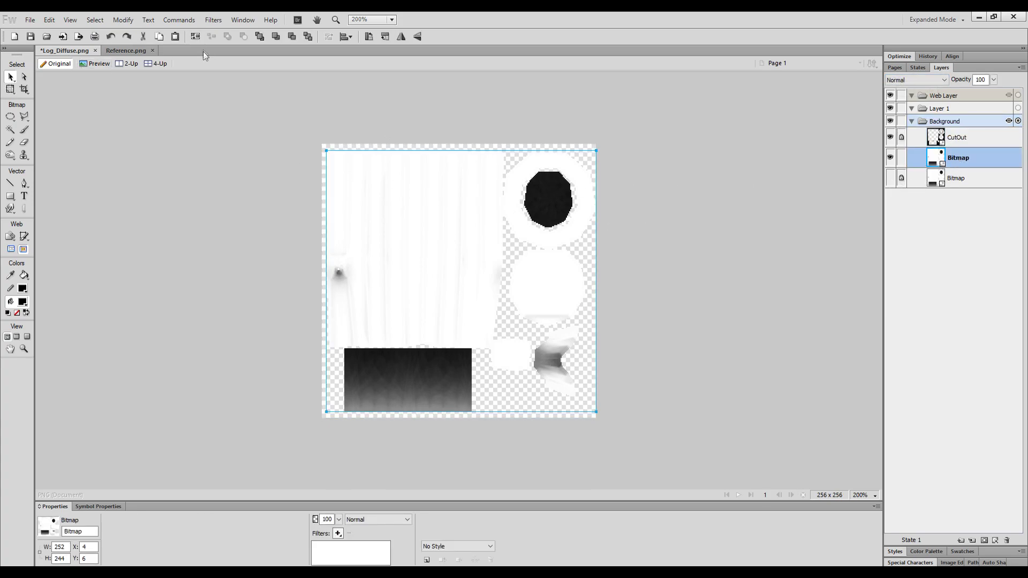
click(217, 23)
mouse_move(244, 83)
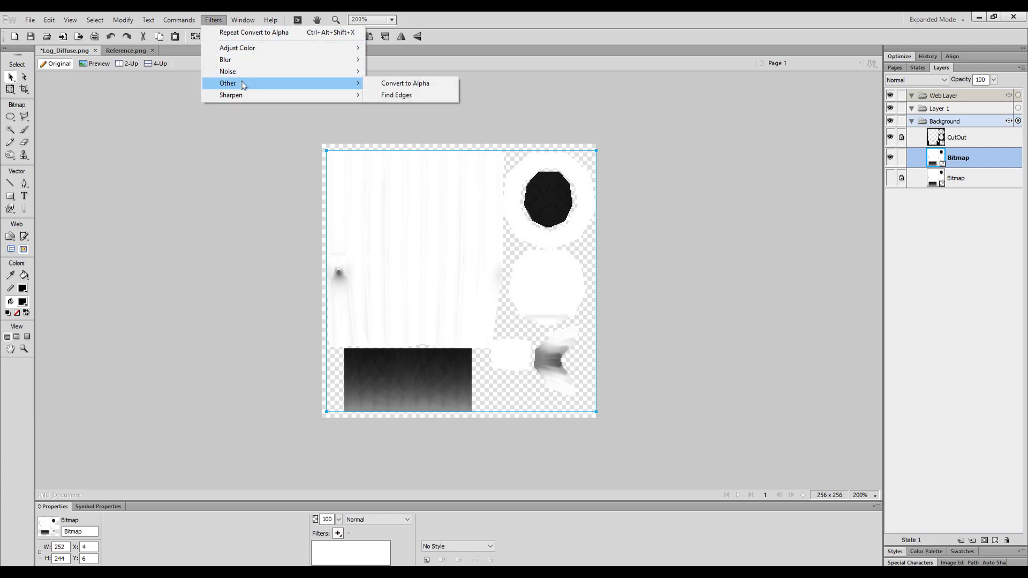
click(410, 84)
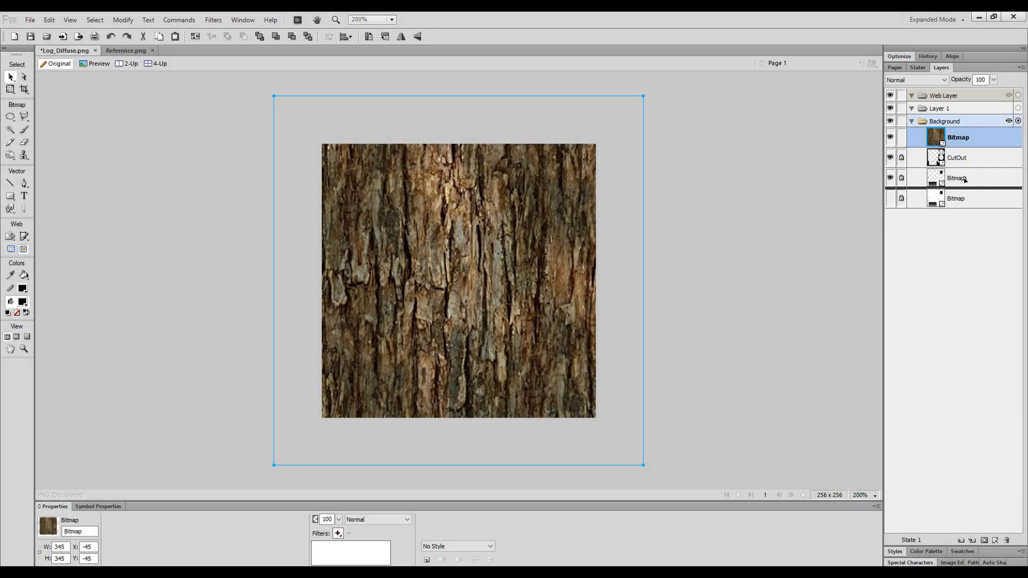
Step: Move the bark bitmap below the alpha occlusion bitmap and resize it to fit the 256 by 256 px canvas
drag(966, 181, 966, 183)
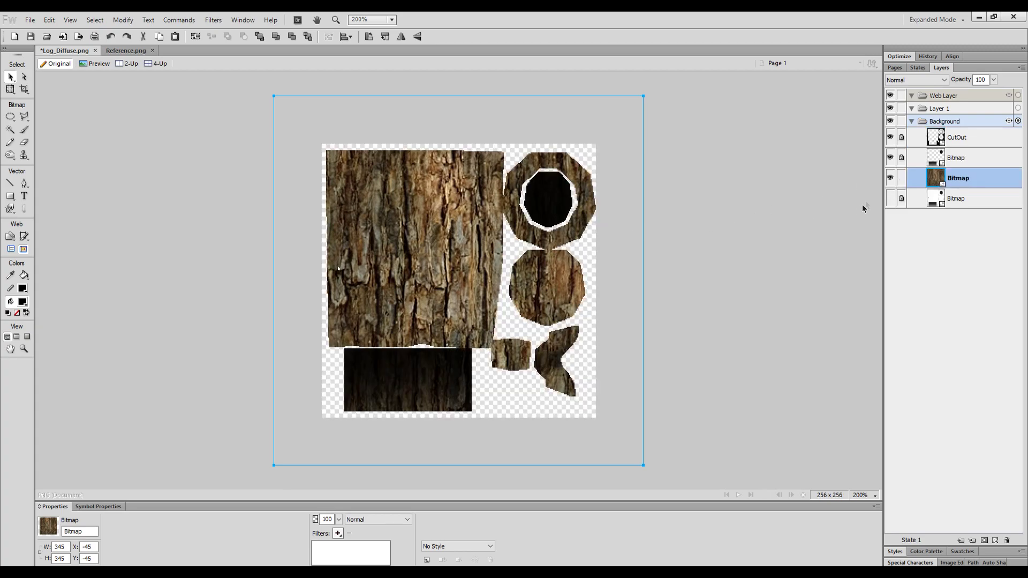
drag(645, 465, 596, 416)
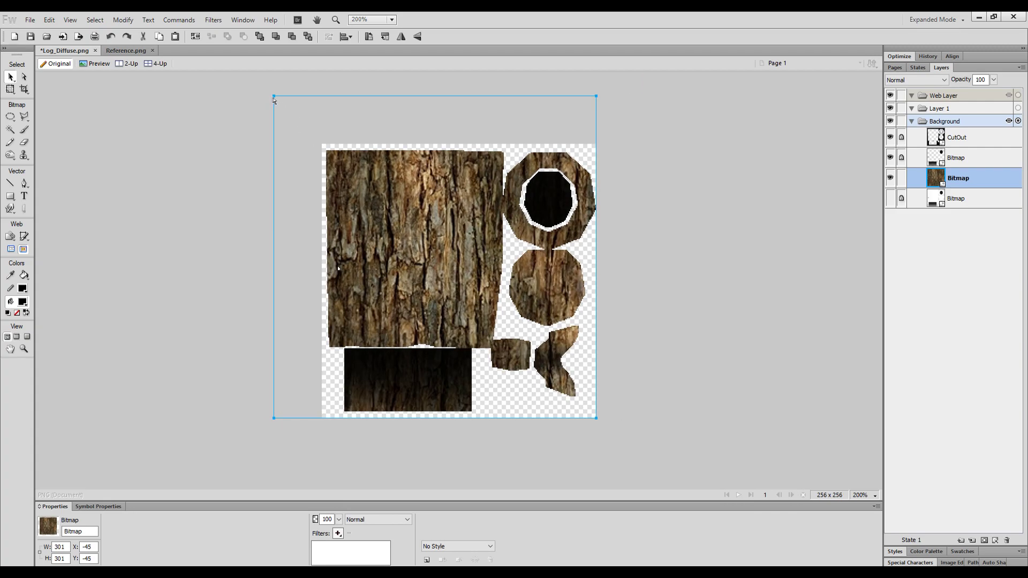
drag(274, 97, 322, 145)
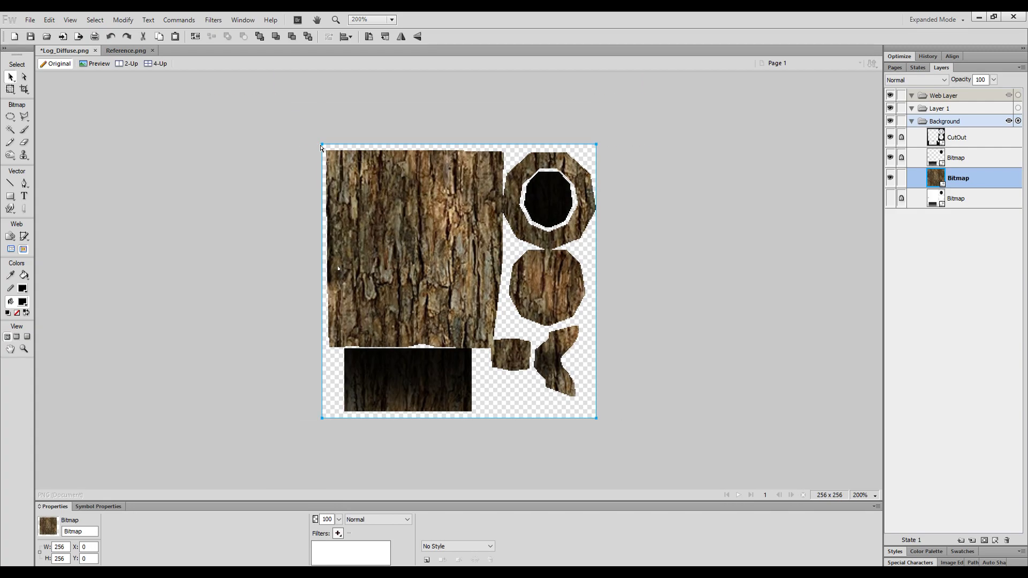
Step: Save Log_Diffuse.png, switch to 3ds Max and inspect the bark texture on the log from several angles
click(30, 20)
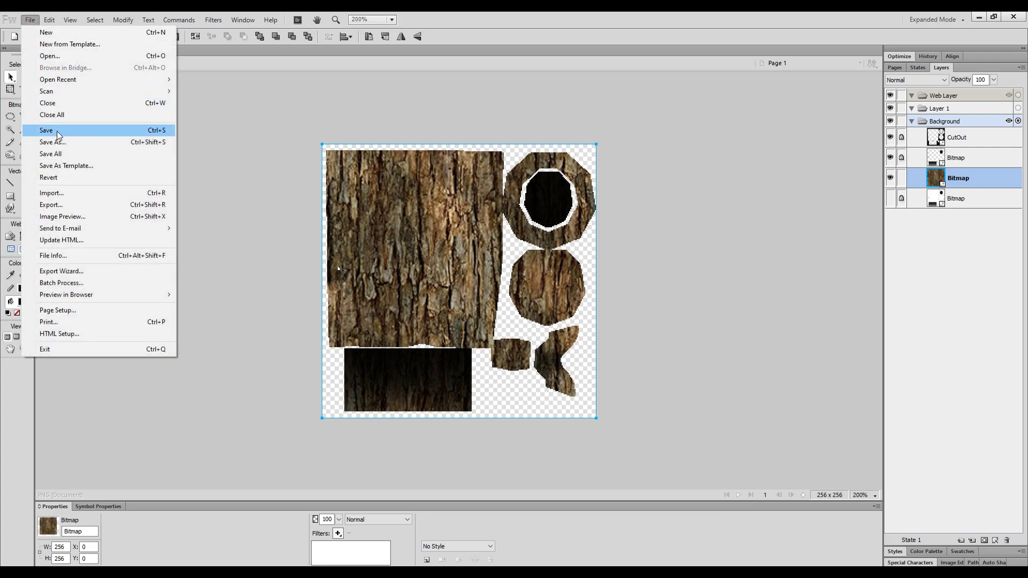
click(56, 130)
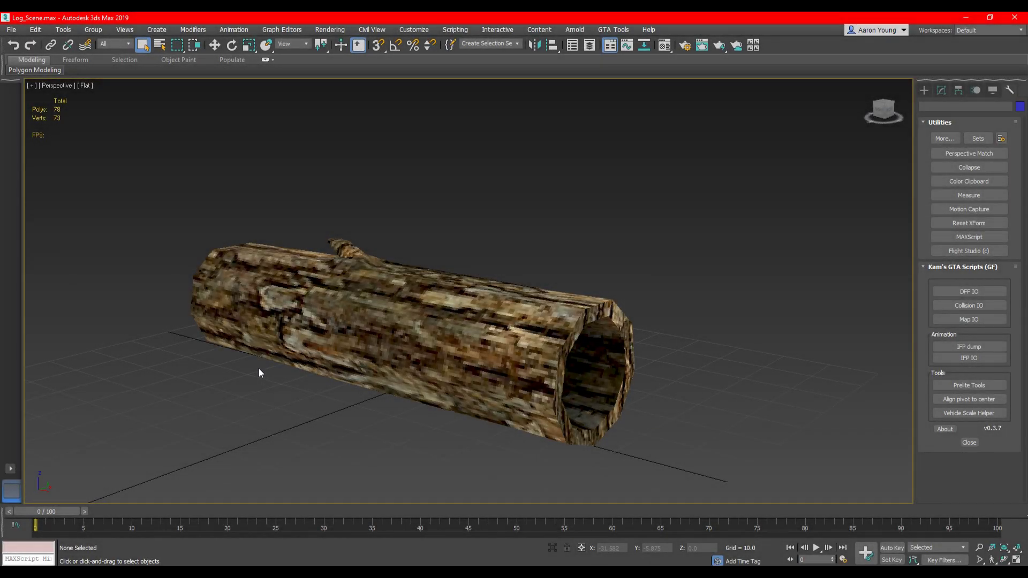
middle_drag(282, 378, 355, 368)
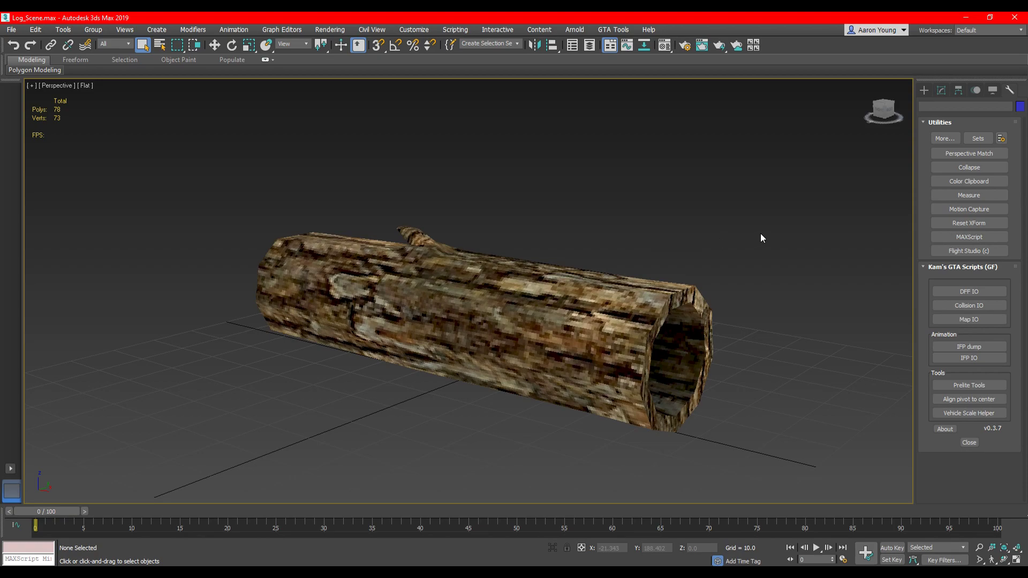
alt+middle_drag(696, 270, 541, 279)
drag(541, 279, 542, 279)
alt+middle_drag(542, 279, 635, 248)
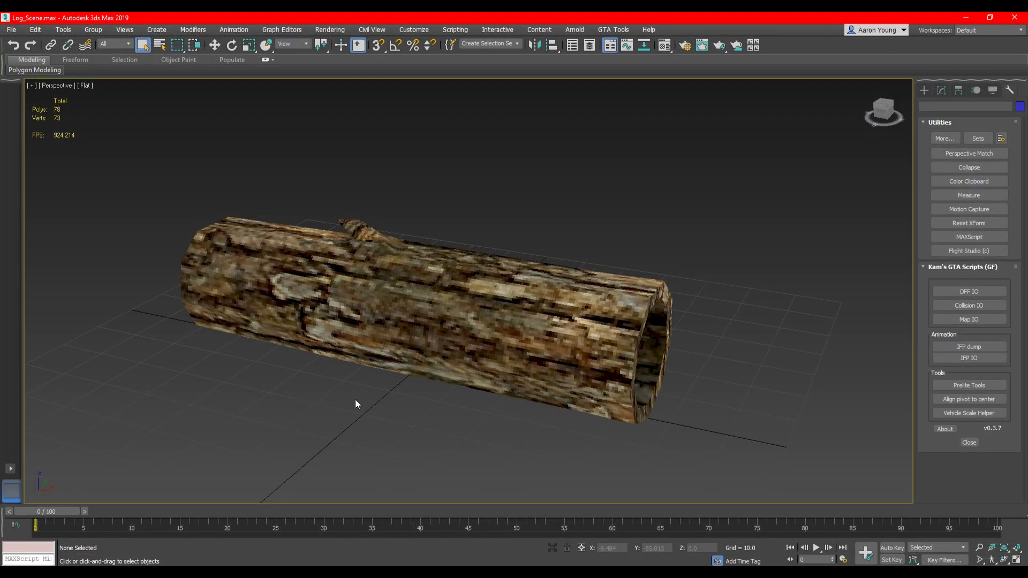
alt+middle_drag(355, 400, 833, 144)
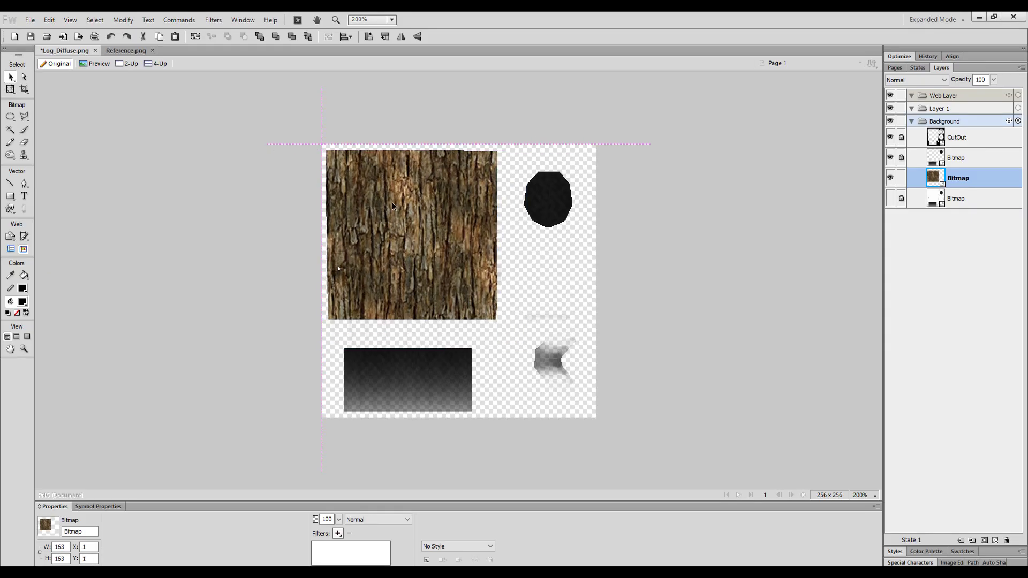
Step: In Fireworks, align the 163 px bark bitmap to the canvas corner and place a duplicate beside it to tile the bark
drag(393, 206, 556, 210)
key(Left)
key(Up)
key(ctrl+c)
key(ctrl+v)
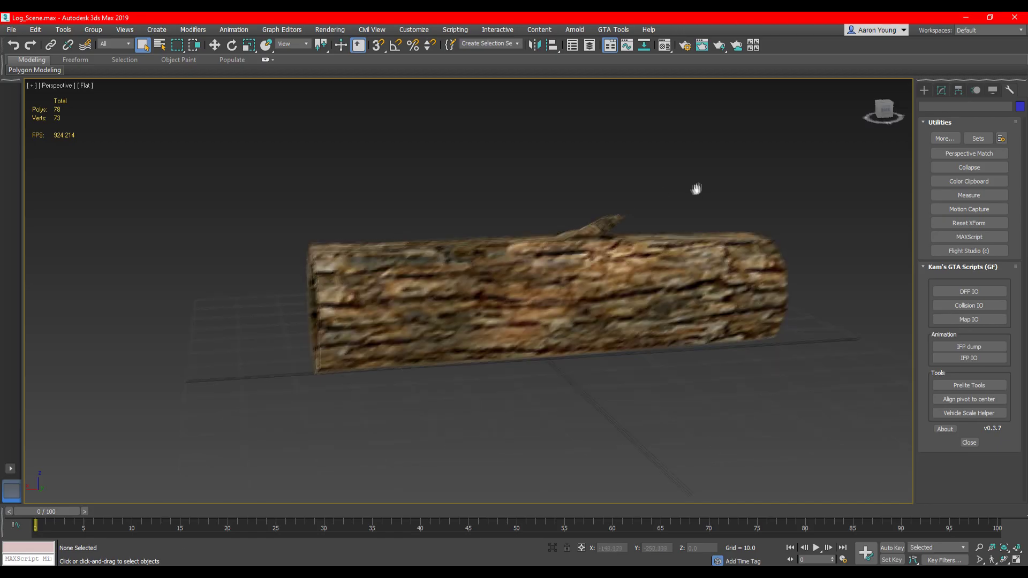
Step: Inspect the branch stub in 3ds Max, switch to Fireworks and copy the smooth orange log-end bitmap from Reference.png
alt+middle_drag(695, 188, 846, 193)
alt+middle_drag(472, 277, 544, 276)
scroll(374, 296, up, 3)
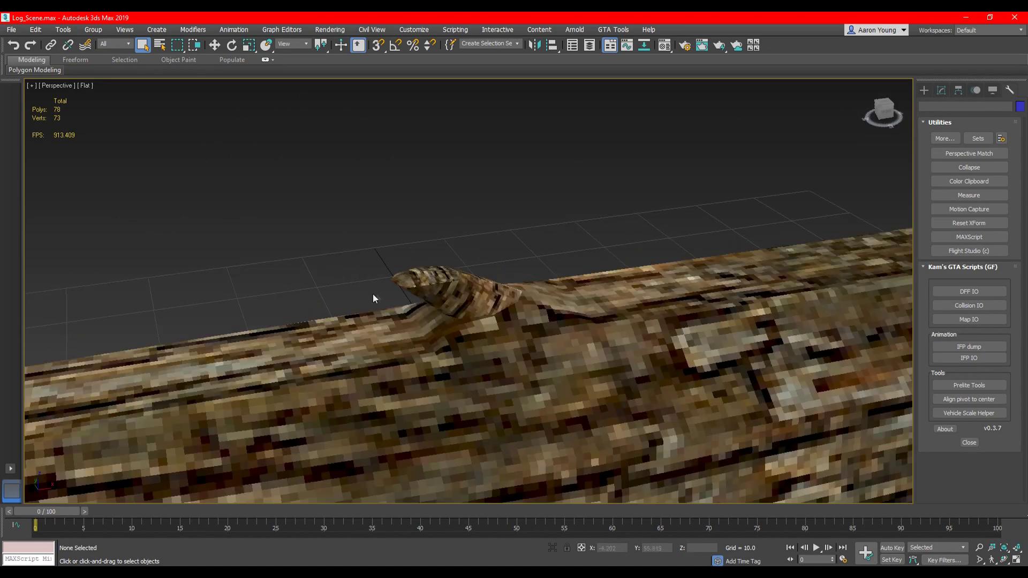
scroll(435, 271, up, 2)
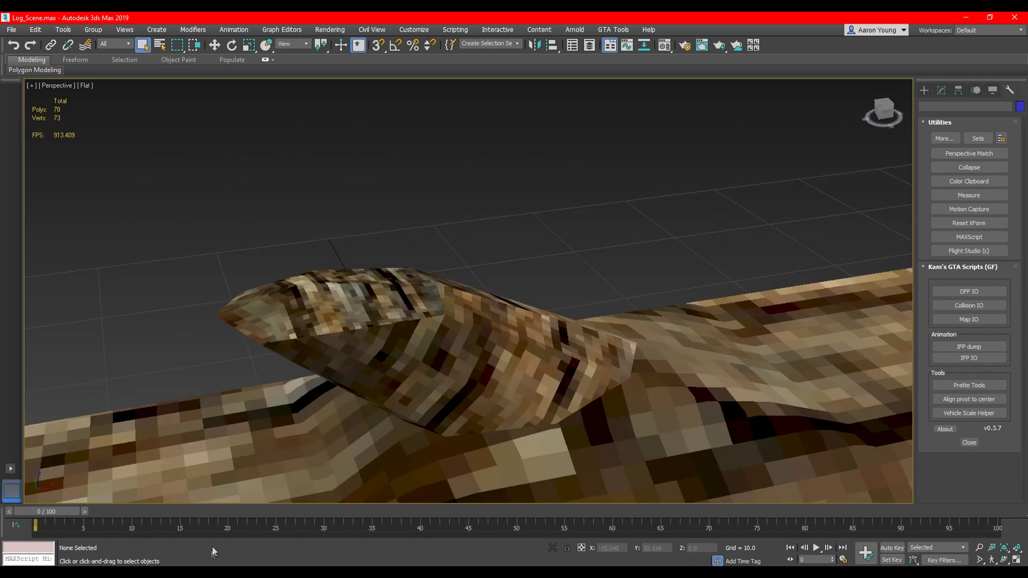
key(alt+Tab)
click(123, 51)
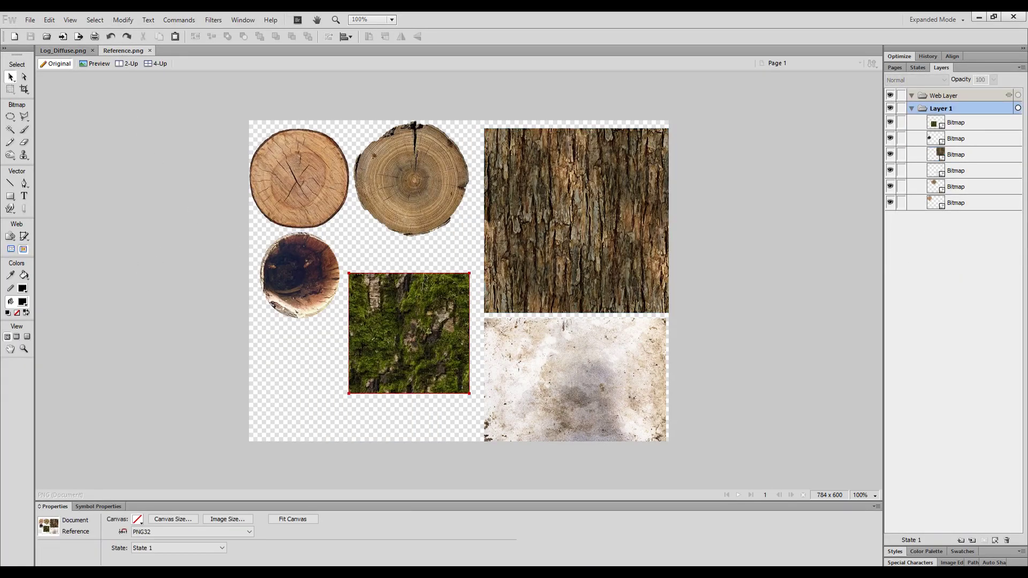
click(300, 182)
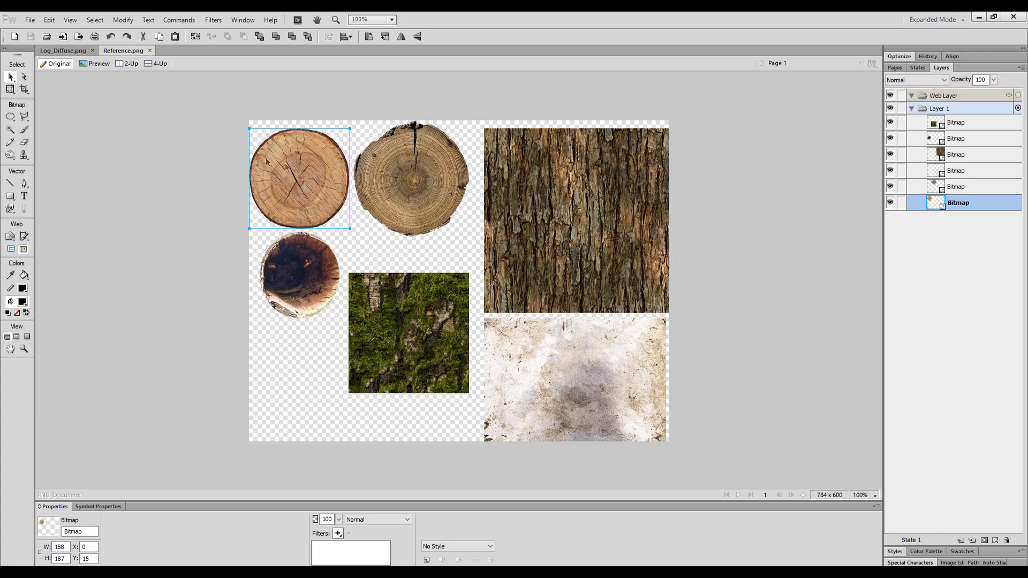
click(60, 50)
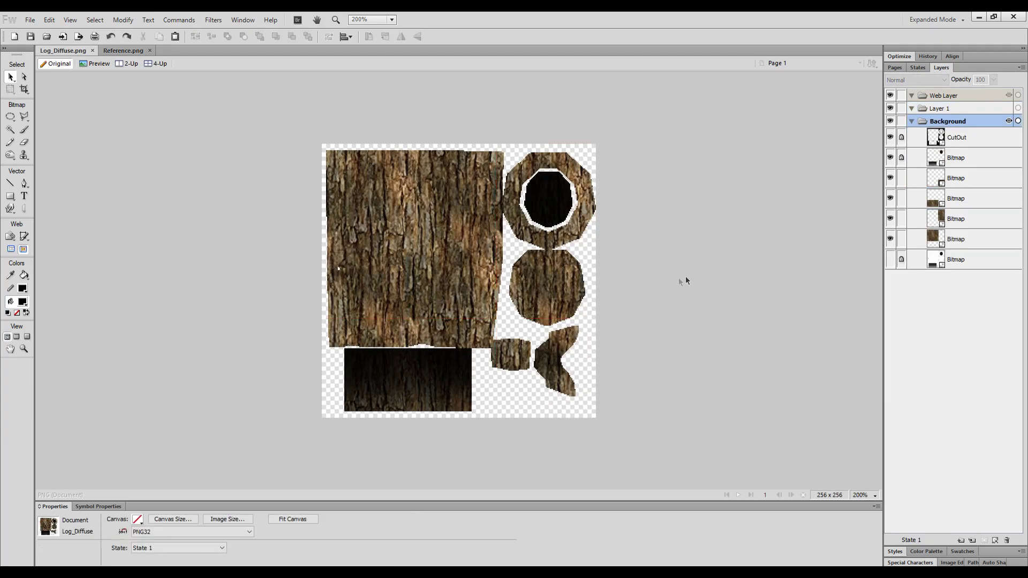
Step: Place the copied log end below the alpha occlusion bitmap, fit it at 35 by 35 px over the small branch-end island, and save
click(917, 181)
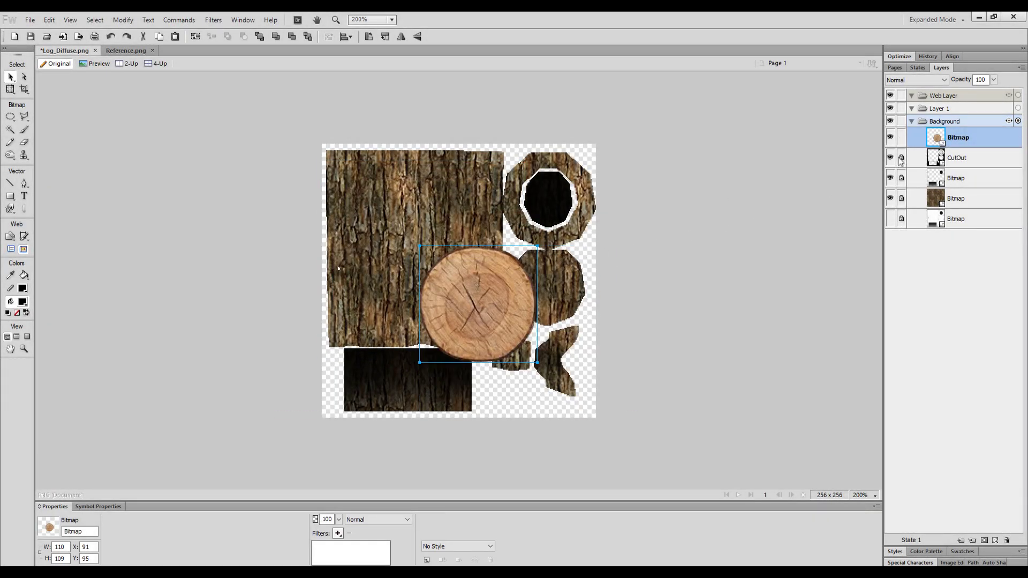
drag(588, 431, 513, 358)
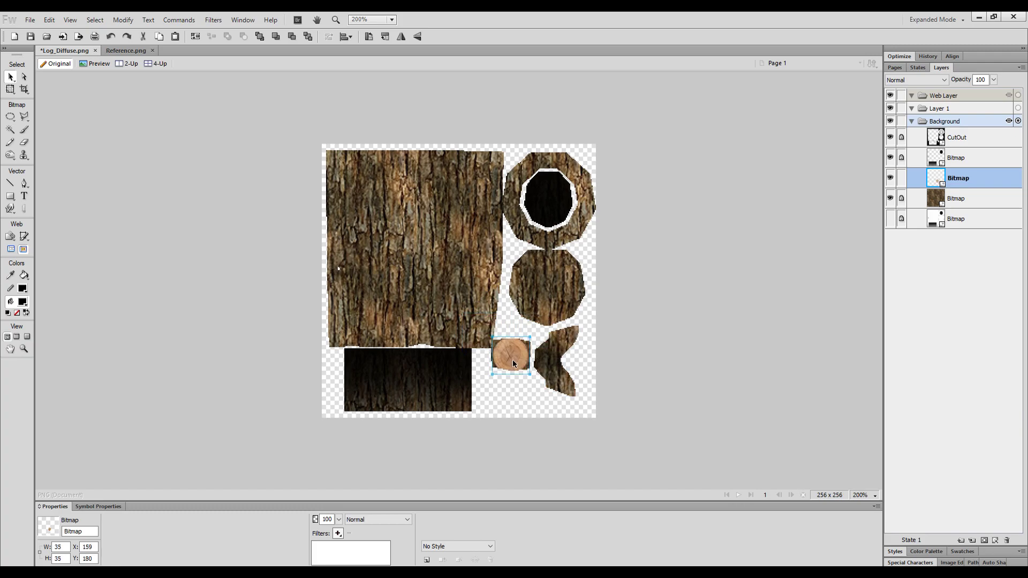
key(ctrl+s)
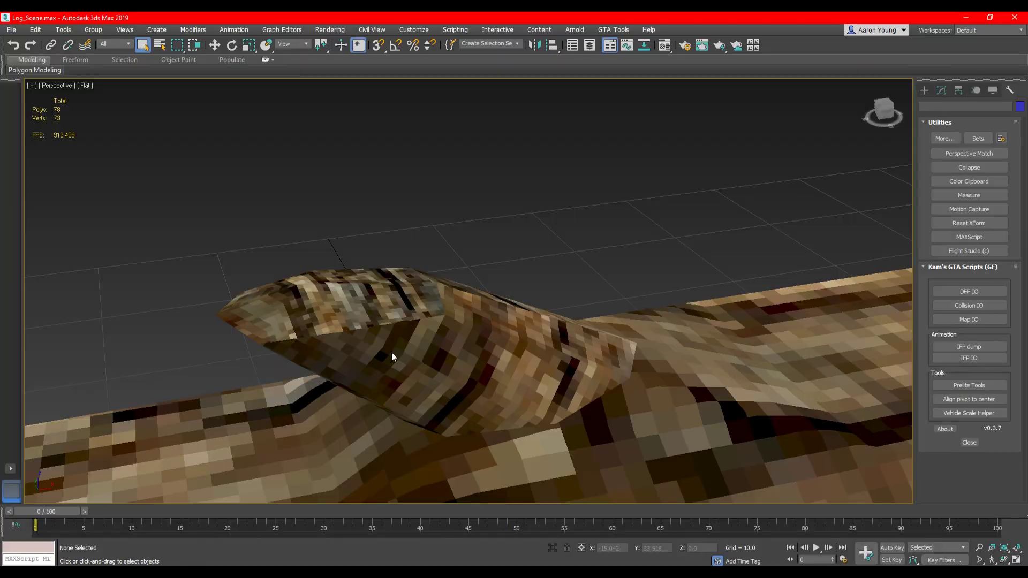
scroll(392, 353, down, 8)
mouse_move(884, 109)
mouse_down()
mouse_move(877, 131)
mouse_move(866, 113)
mouse_move(875, 104)
mouse_up()
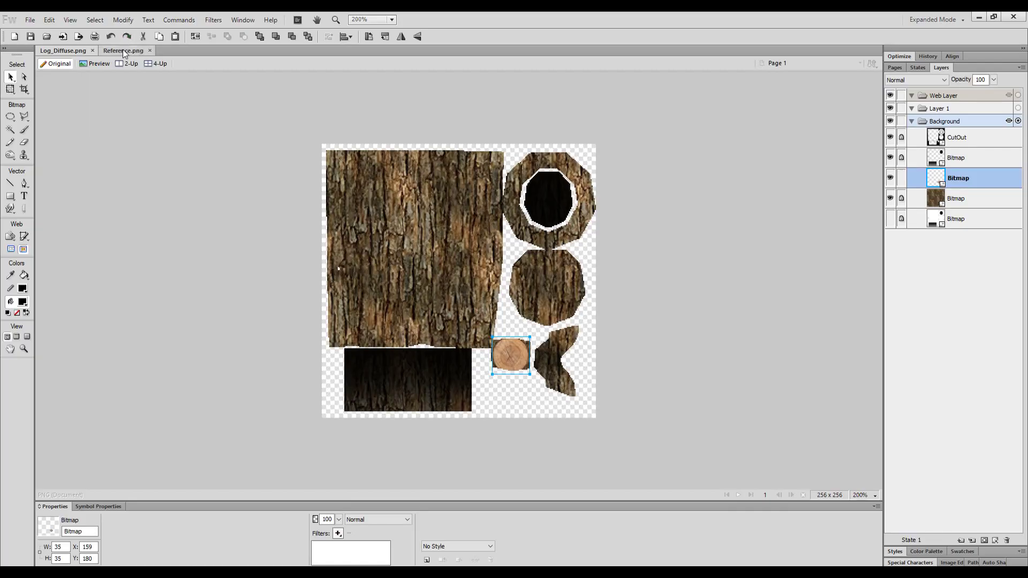
Step: Copy the cracked growth-ring bitmap from Reference.png onto the solid end-cap island and check the log in 3ds Max
click(123, 50)
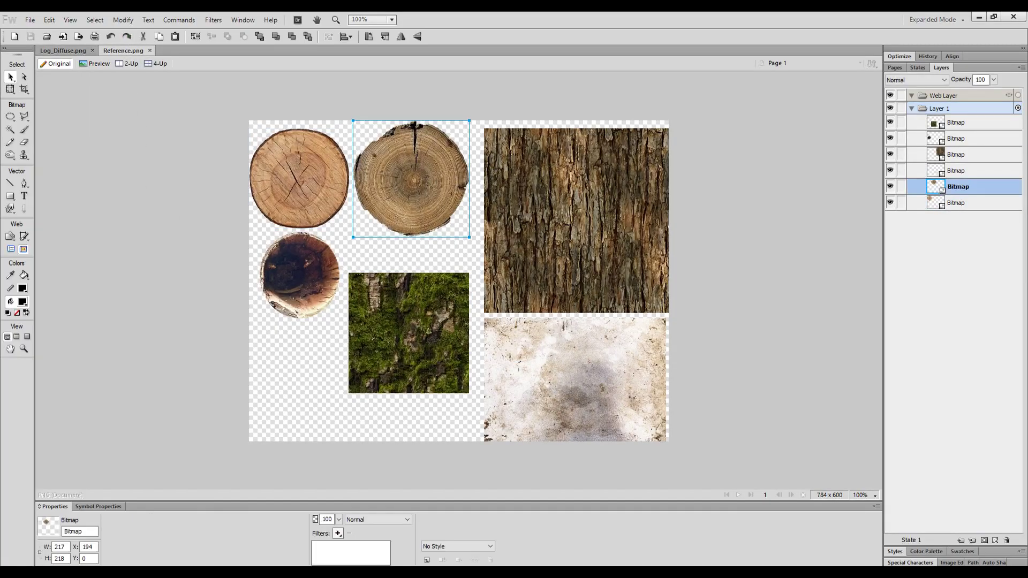
click(63, 51)
key(ctrl+v)
drag(762, 378, 543, 304)
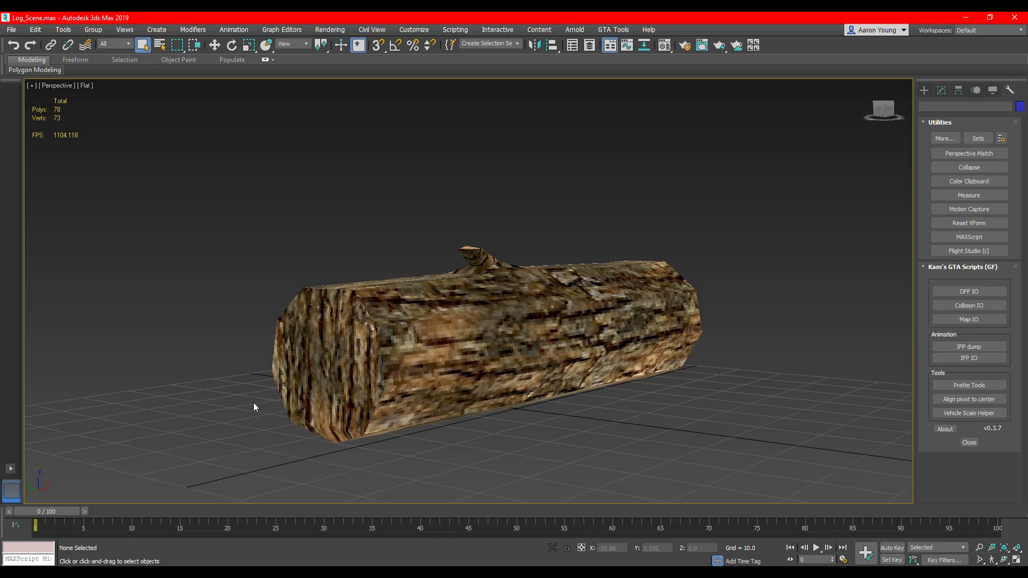
alt+middle_drag(253, 403, 415, 325)
scroll(415, 325, up, 4)
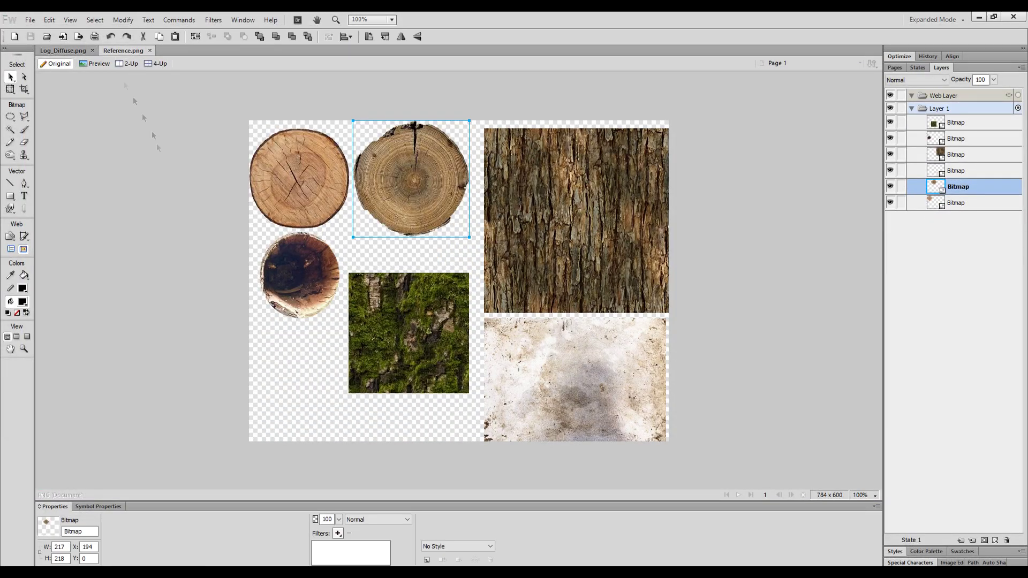
Step: Copy the hollow log-end bitmap from Reference.png, move it below the occlusion and fit it at 75 by 81 px over the ring island
click(200, 252)
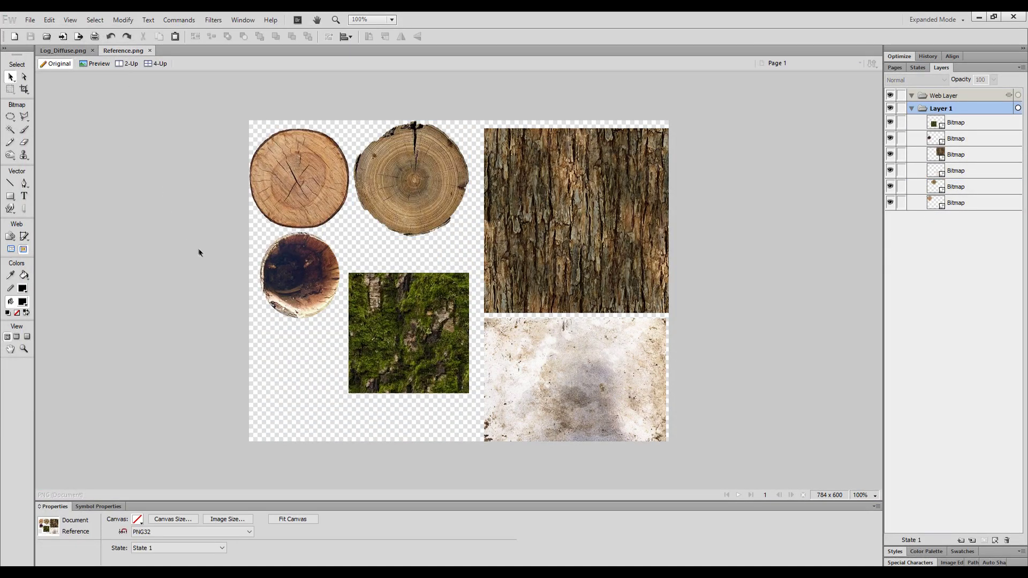
click(298, 274)
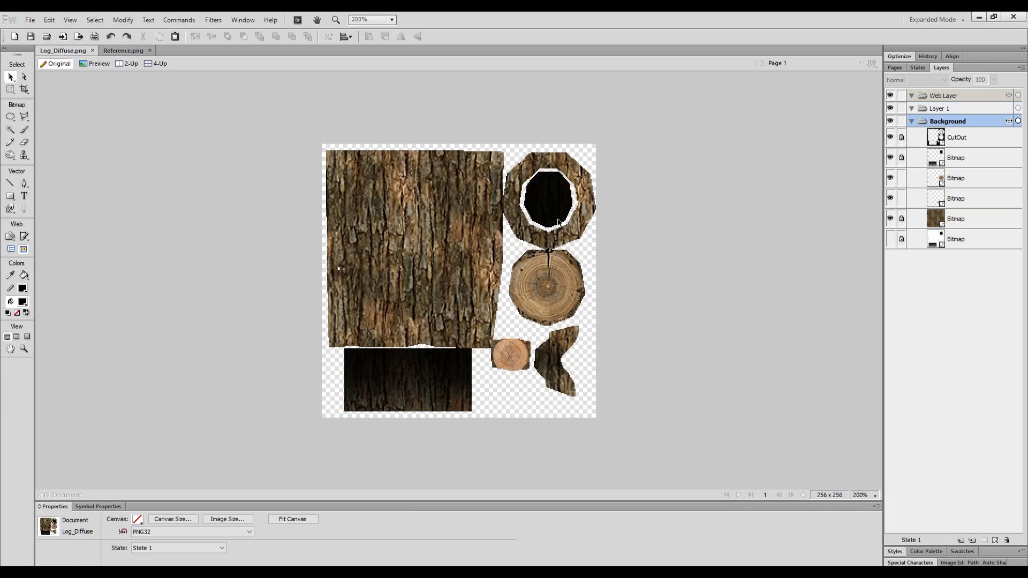
key(ctrl+v)
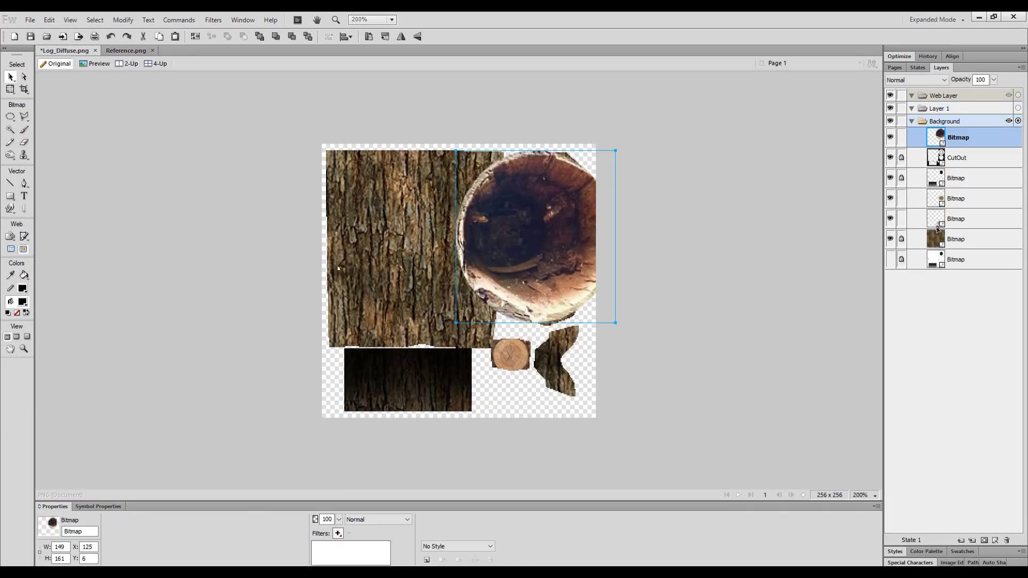
drag(937, 229, 937, 210)
shift+drag(615, 323, 536, 237)
drag(503, 225, 555, 232)
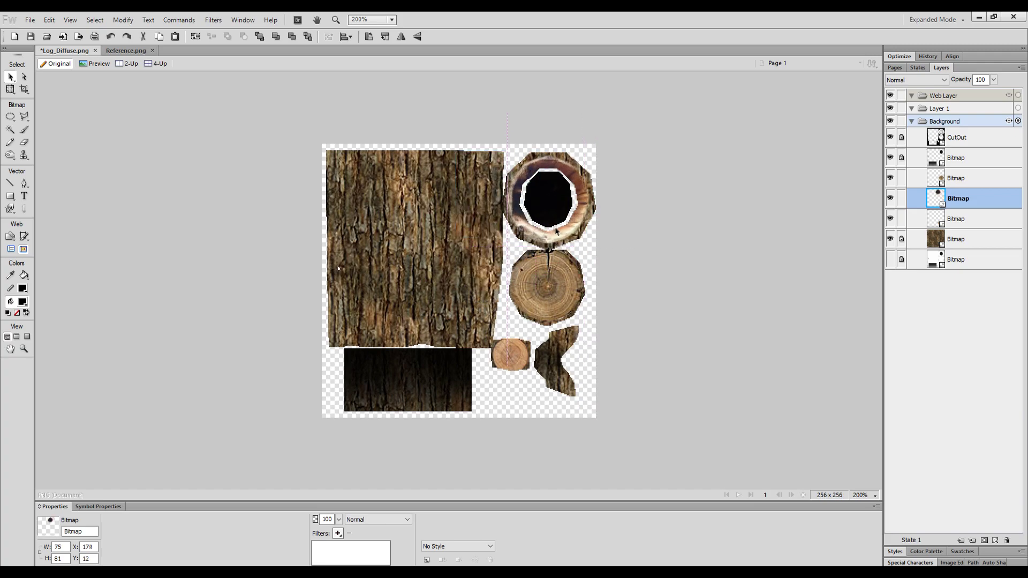
Step: Adjust the hollow log-end bitmap to brightness -33 and contrast 9
key(ctrl+equal)
click(213, 20)
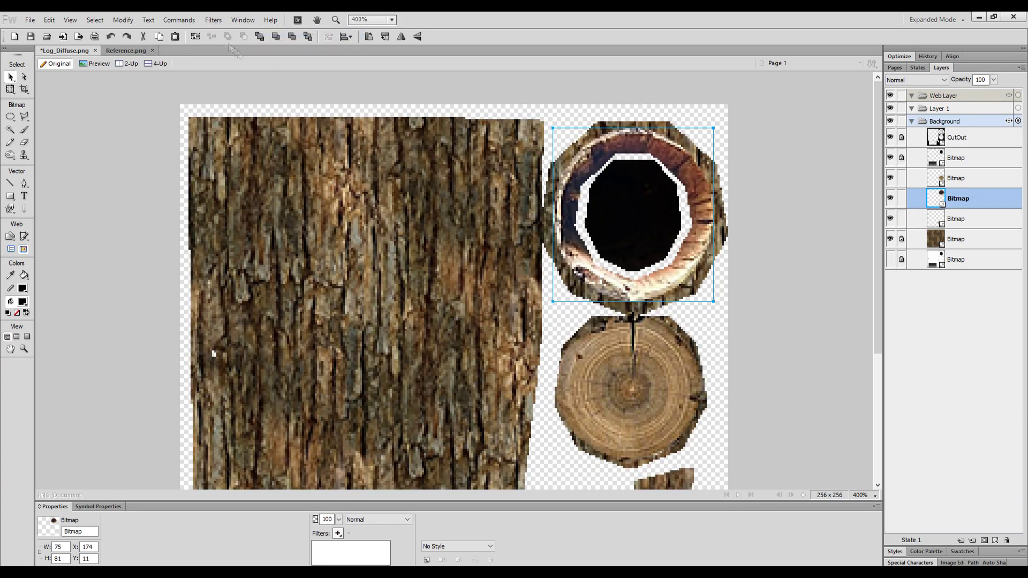
click(213, 20)
mouse_move(236, 47)
click(409, 60)
drag(296, 233, 280, 208)
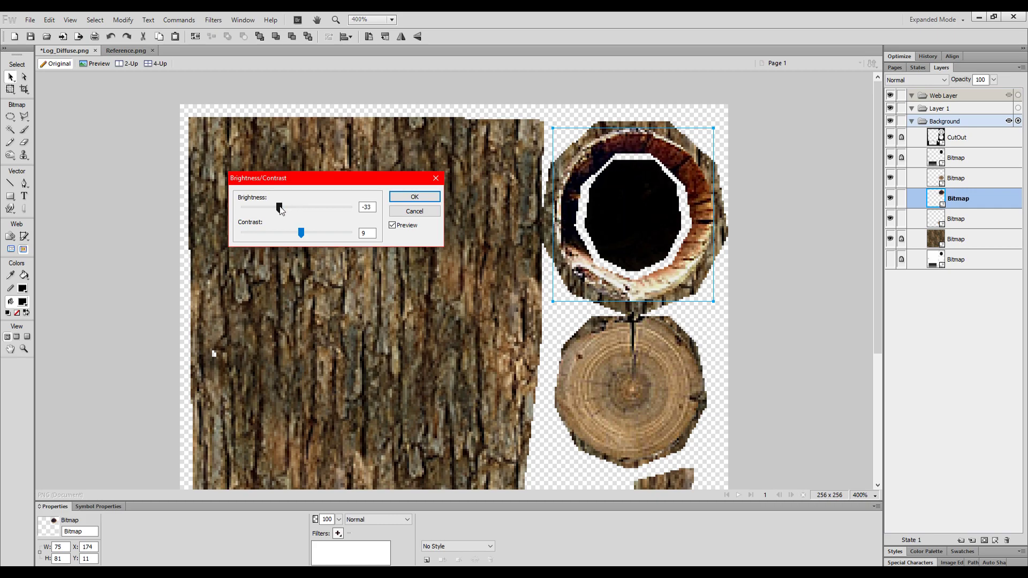
click(414, 197)
Step: Darken the midtones of the hollow log-end bitmap with an RGB Curves adjustment
click(213, 19)
mouse_move(230, 46)
click(396, 71)
drag(492, 204, 383, 161)
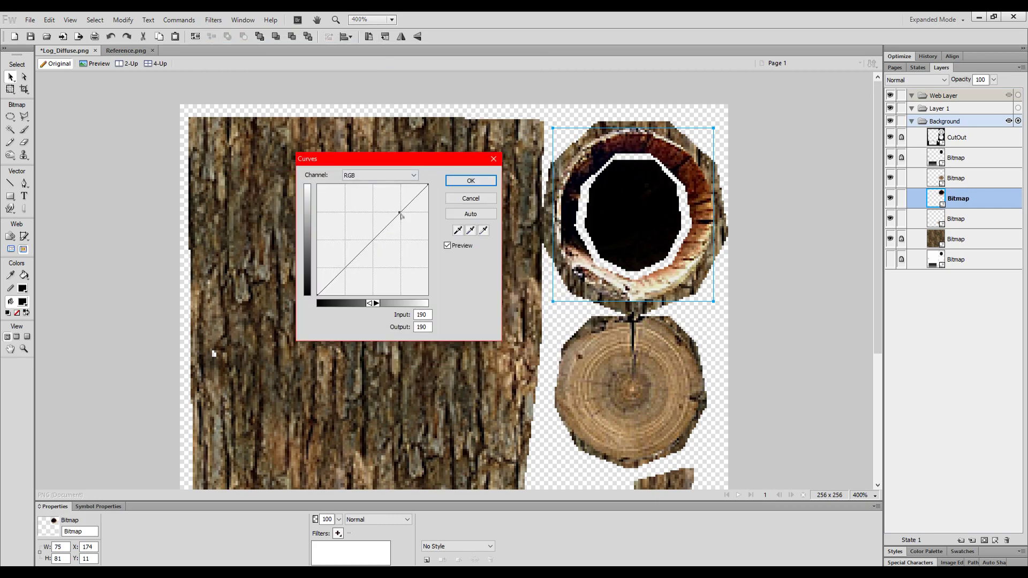
drag(394, 218, 365, 263)
click(471, 181)
Step: Reduce the saturation of the hollow log-end bitmap with Hue/Saturation
click(213, 19)
click(397, 83)
drag(509, 245, 384, 187)
drag(441, 259, 330, 244)
key(BackSpace)
click(479, 204)
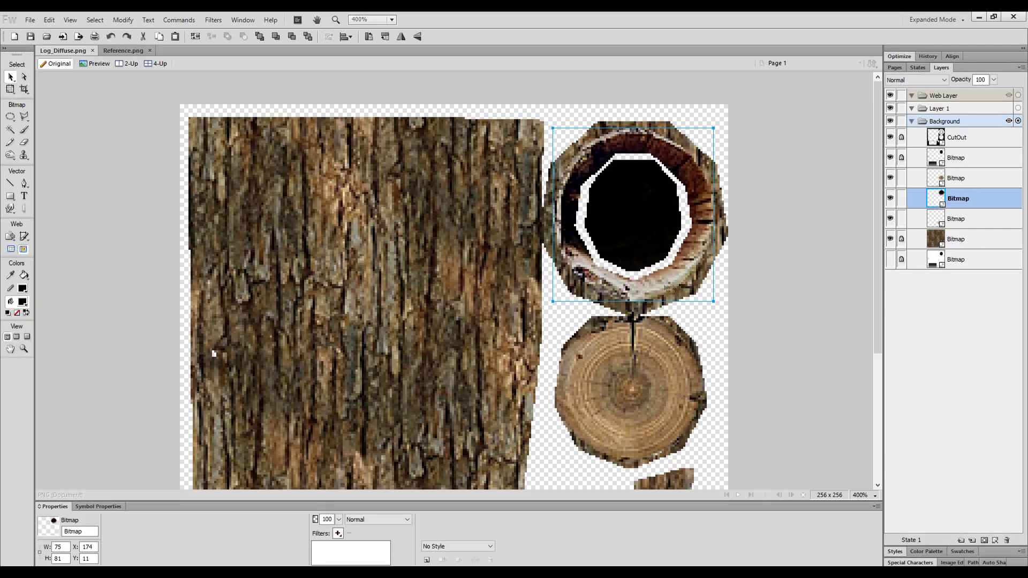
Step: Move the hollow log-end bitmap above the alpha occlusion bitmap and set its opacity to 64
key(Tab)
key(Tab)
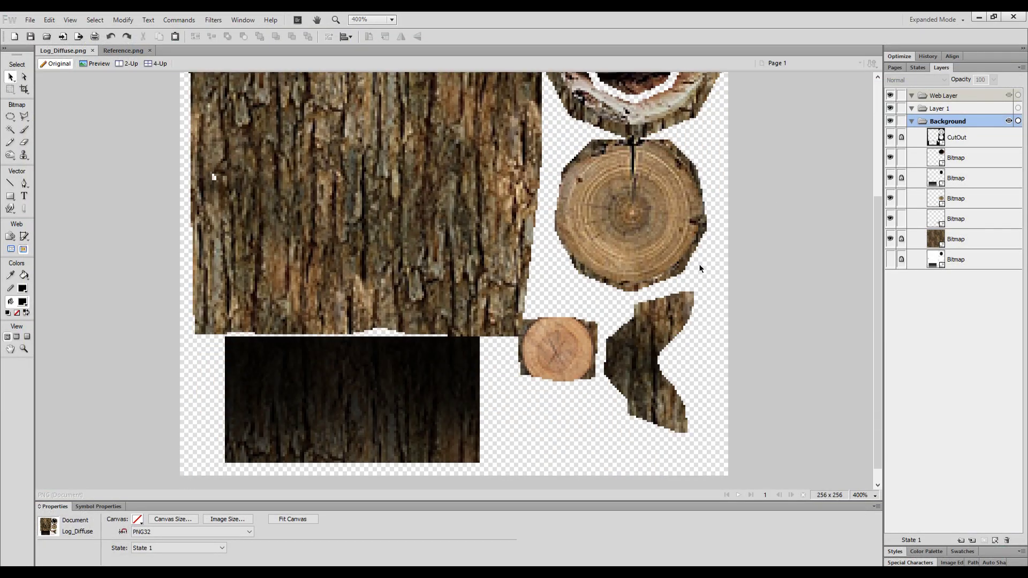
scroll(347, 480, up, 4)
key(Tab)
ctrl+scroll(346, 477, down, 2)
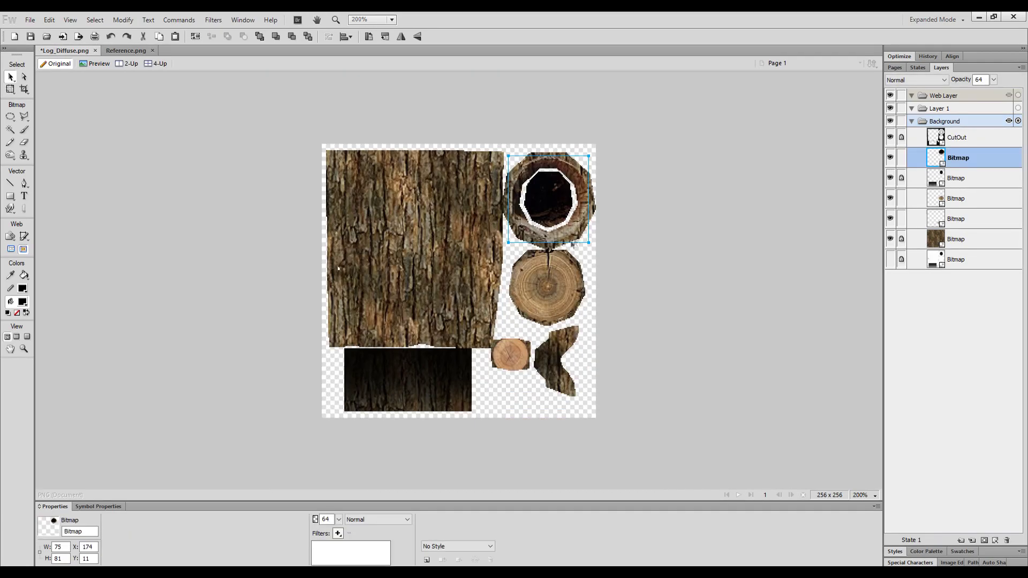
ctrl+scroll(569, 238, up, 1)
scroll(569, 236, down, 3)
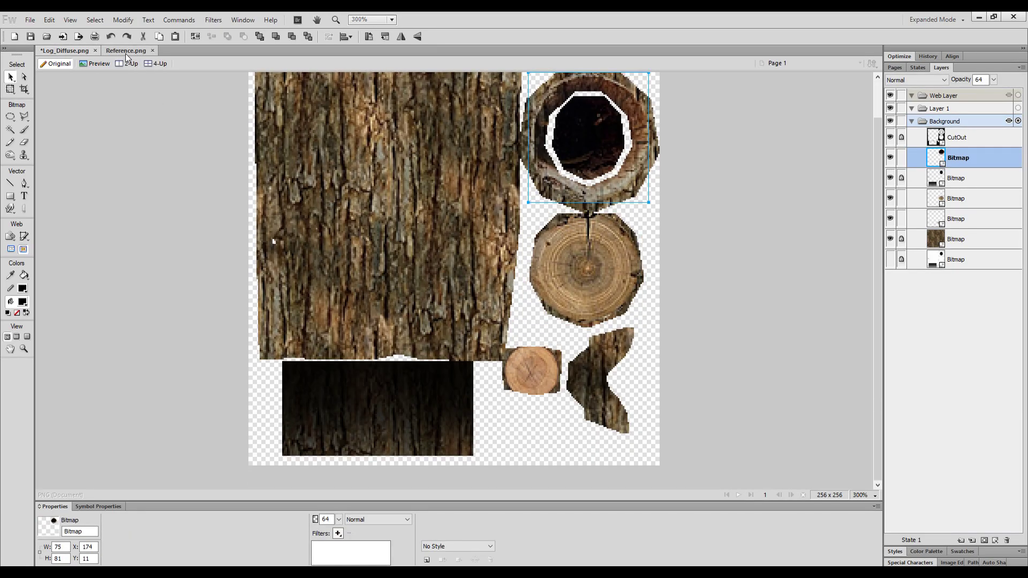
Step: Copy the stained dirt bitmap from Reference.png and paste it into Log_Diffuse.png directly below CutOut
click(125, 51)
click(178, 236)
click(544, 378)
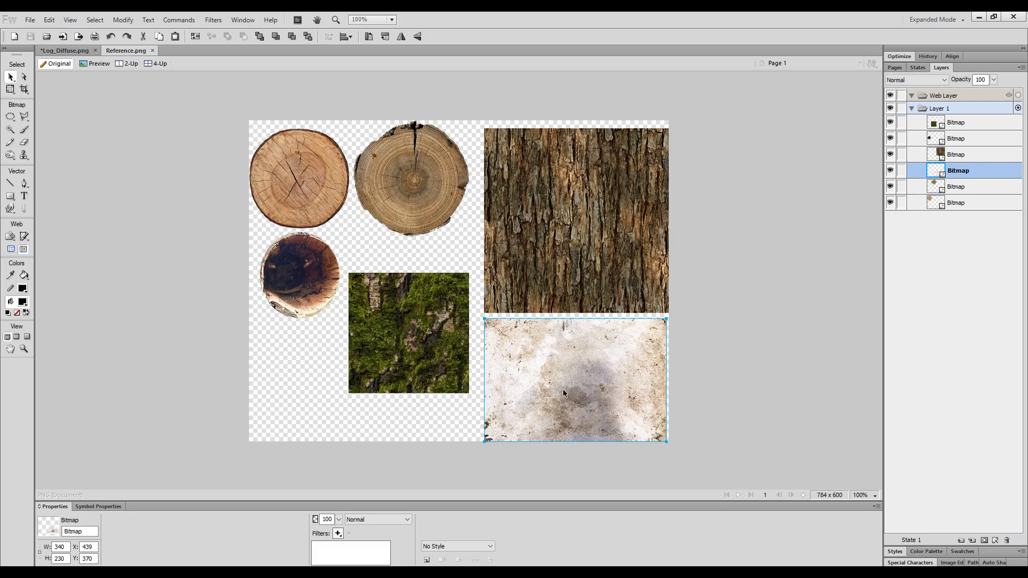
click(64, 50)
key(ctrl+minus)
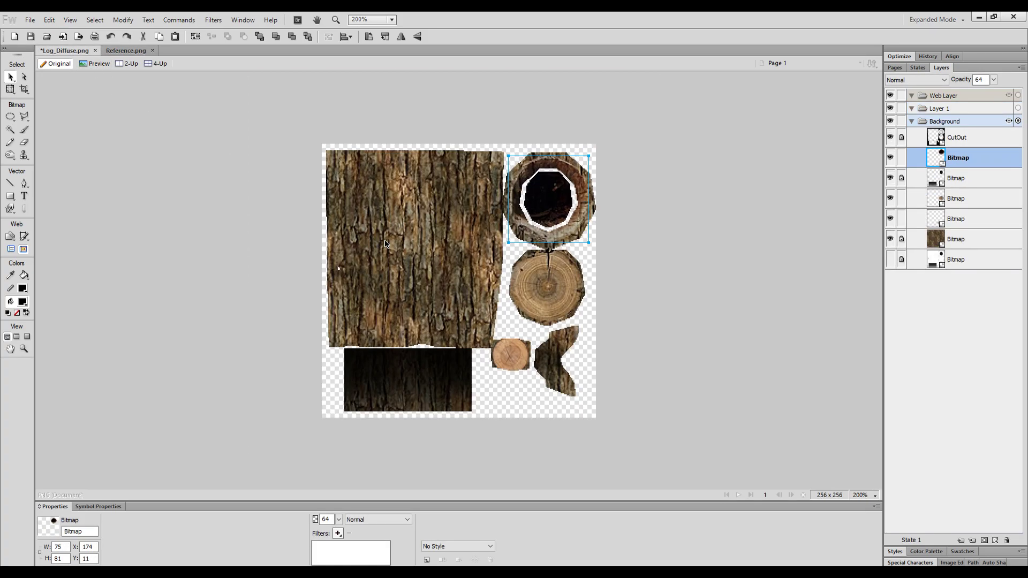
key(ctrl+minus)
key(ctrl+v)
Step: Align the dirt bitmap to the canvas and resize it to 256 by 256 px
drag(451, 263, 485, 252)
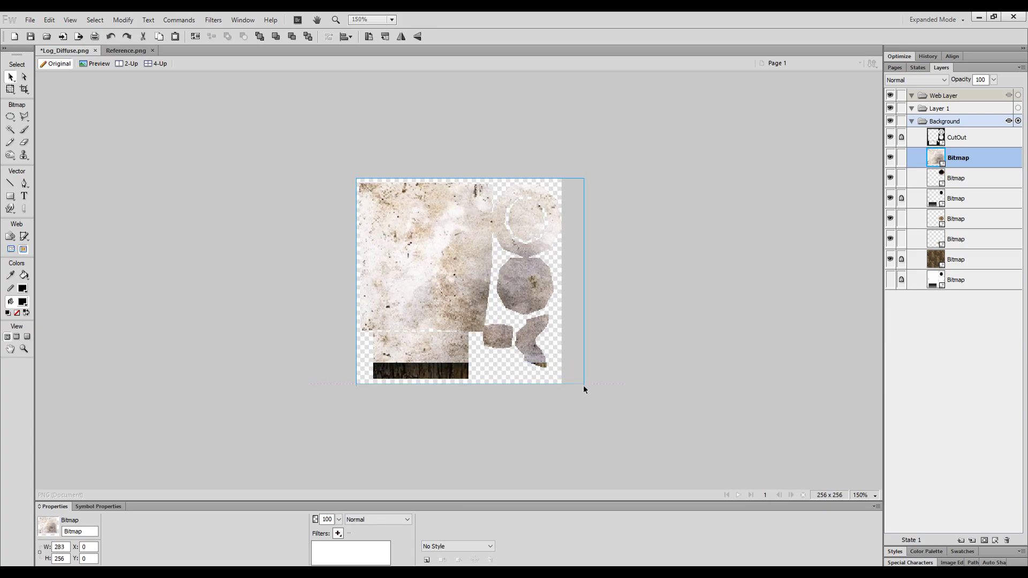
drag(583, 384, 561, 383)
key(ctrl+equal)
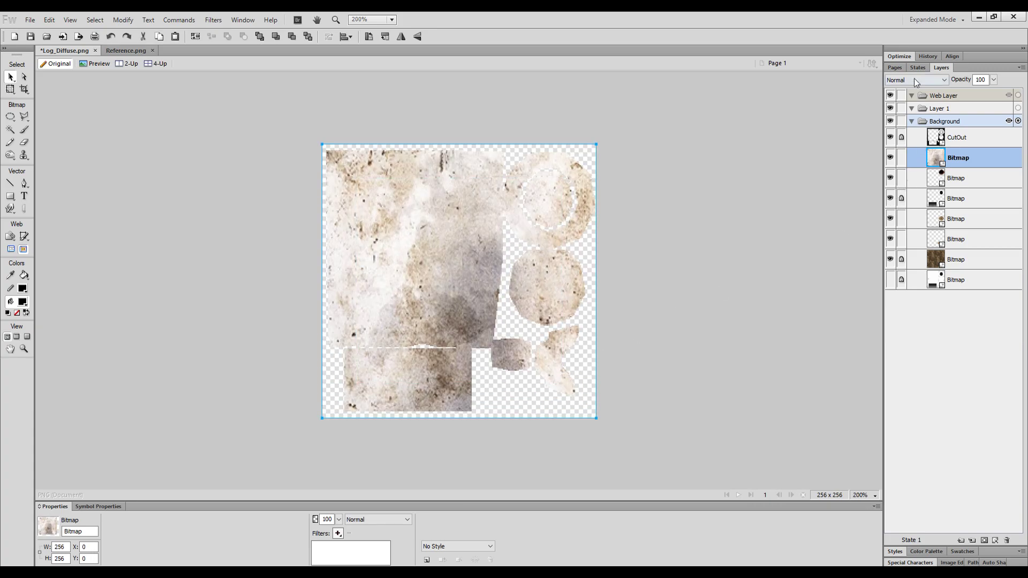
Step: Try out blend modes such as Average, Inverse Color Dodge and Green on the dirt bitmap, ending on Normal
click(916, 82)
click(910, 273)
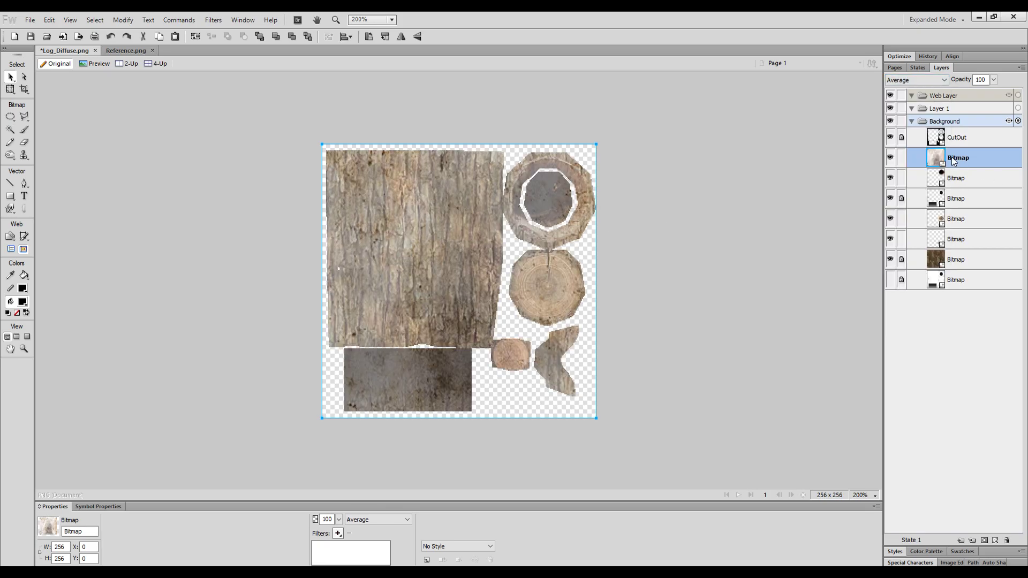
click(923, 81)
click(921, 95)
scroll(921, 94, down, 10)
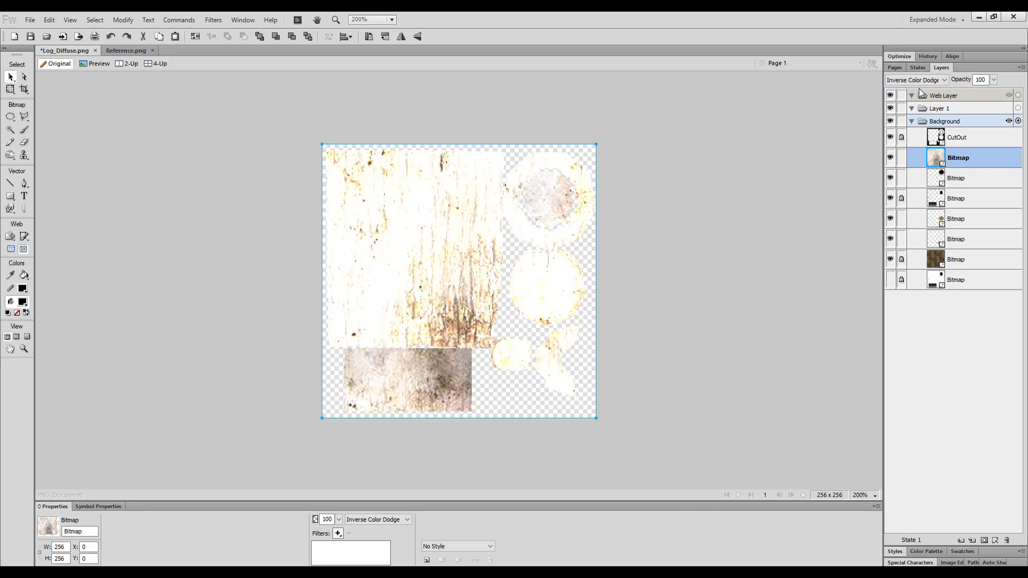
key(Down)
key(Down)
key(Down)
key(Down)
key(Down)
key(Down)
key(Down)
key(Down)
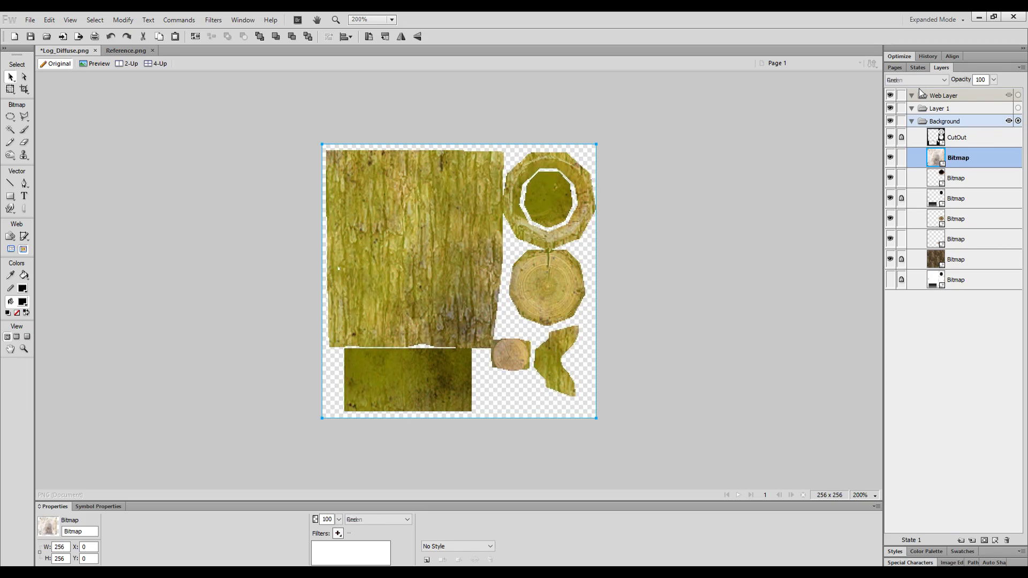
key(Down)
key(Down)
key(Down)
key(Down)
key(Down)
key(Down)
key(Down)
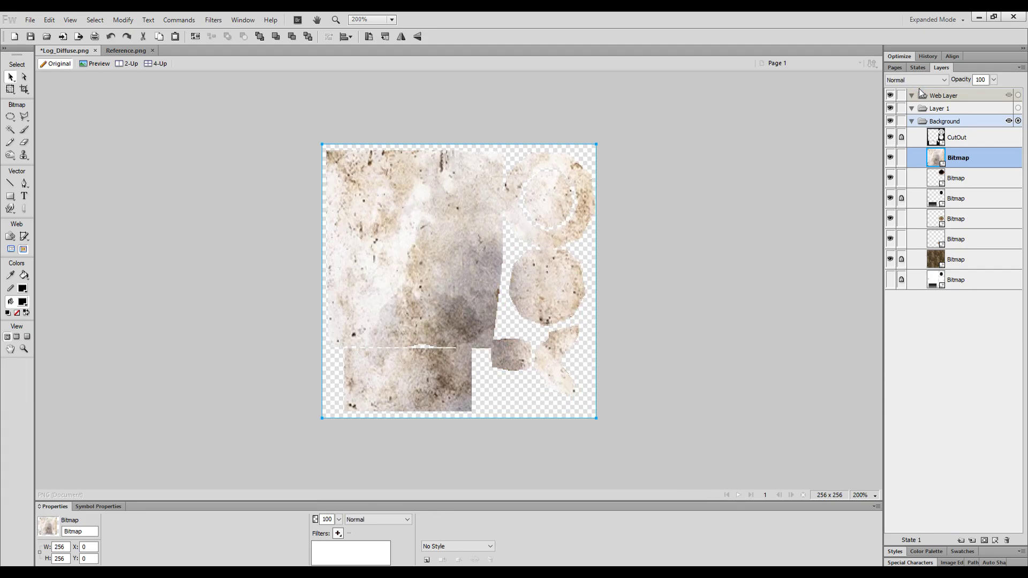
Step: Convert the dirt bitmap to alpha and sharpen it
click(691, 214)
click(478, 299)
click(213, 20)
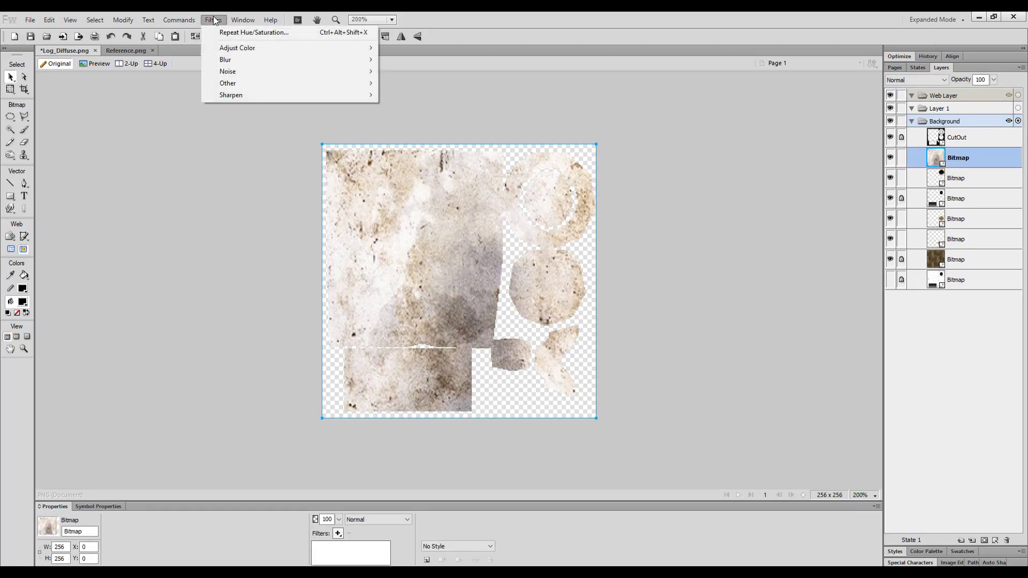
mouse_move(370, 83)
click(420, 84)
click(214, 21)
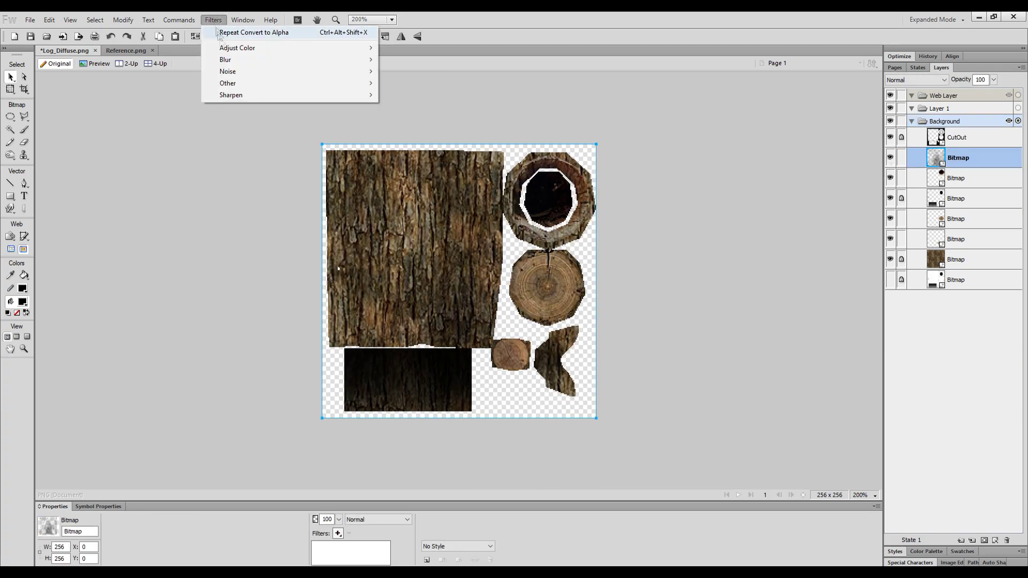
mouse_move(241, 94)
click(429, 98)
Step: Compare the texture with and without the dirt overlay, duplicate the overlay and inspect the log in 3ds Max
click(891, 159)
click(892, 159)
click(445, 282)
key(ctrl+c)
key(ctrl+v)
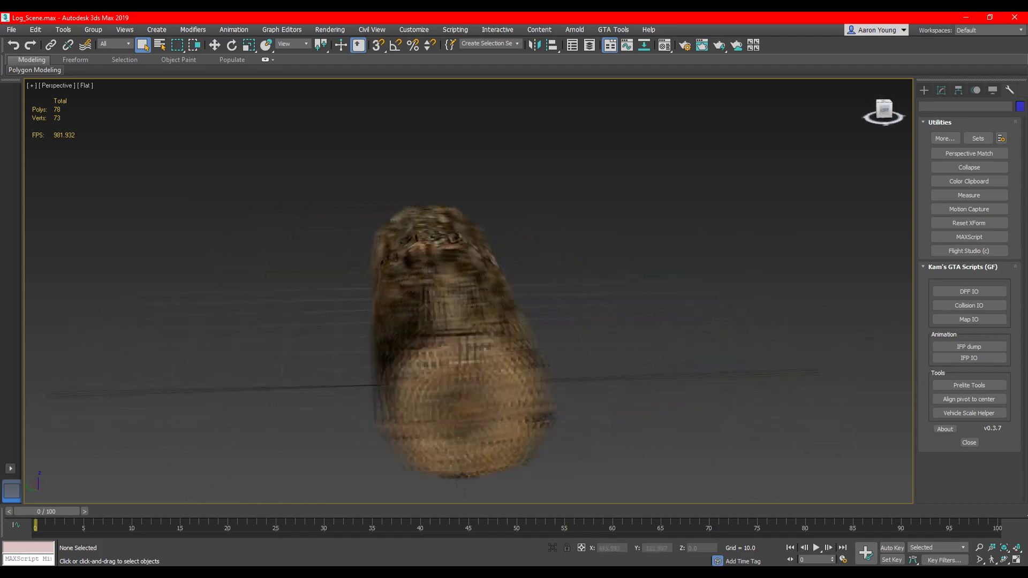
alt+middle_drag(468, 332, 262, 300)
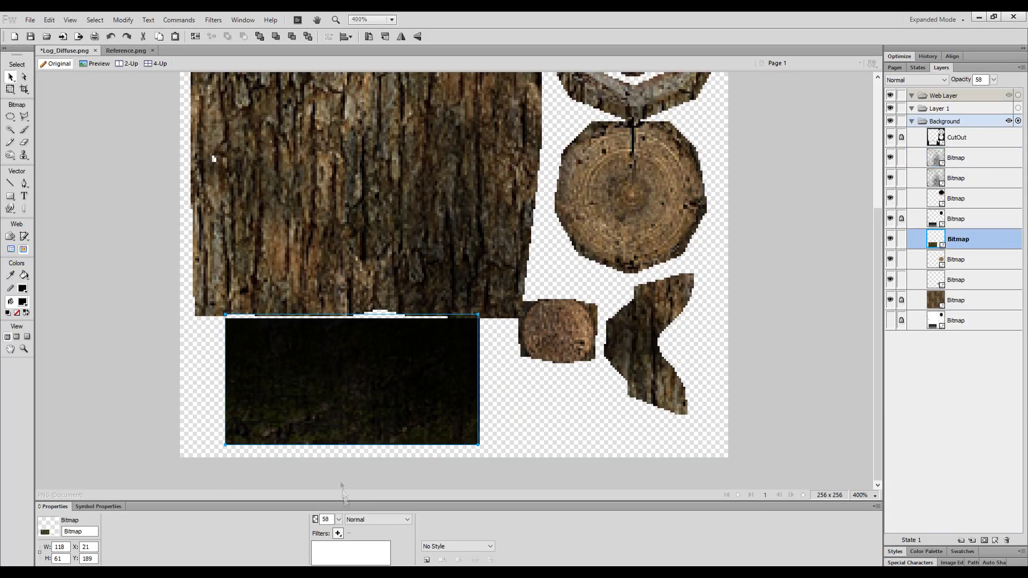
Step: Copy the mossy inner-bark bitmap over the dark opening inside the ring-shaped end and check the log in 3ds Max
click(320, 426)
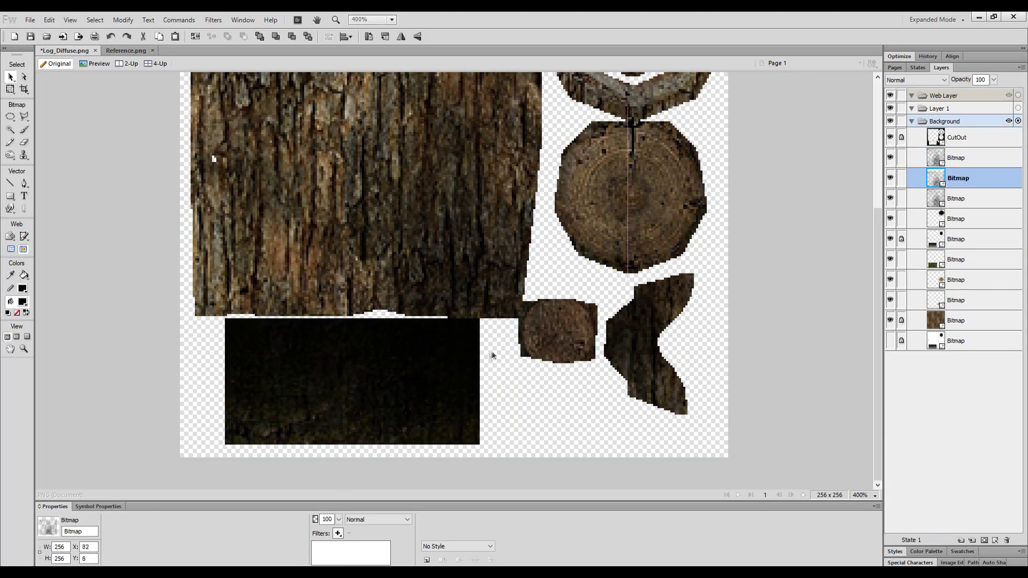
click(610, 330)
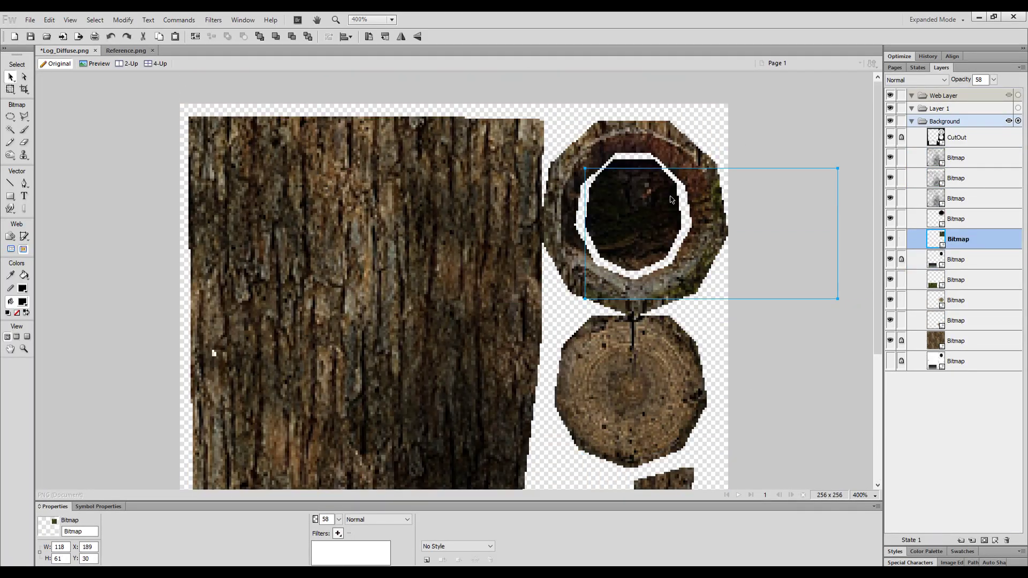
key(e)
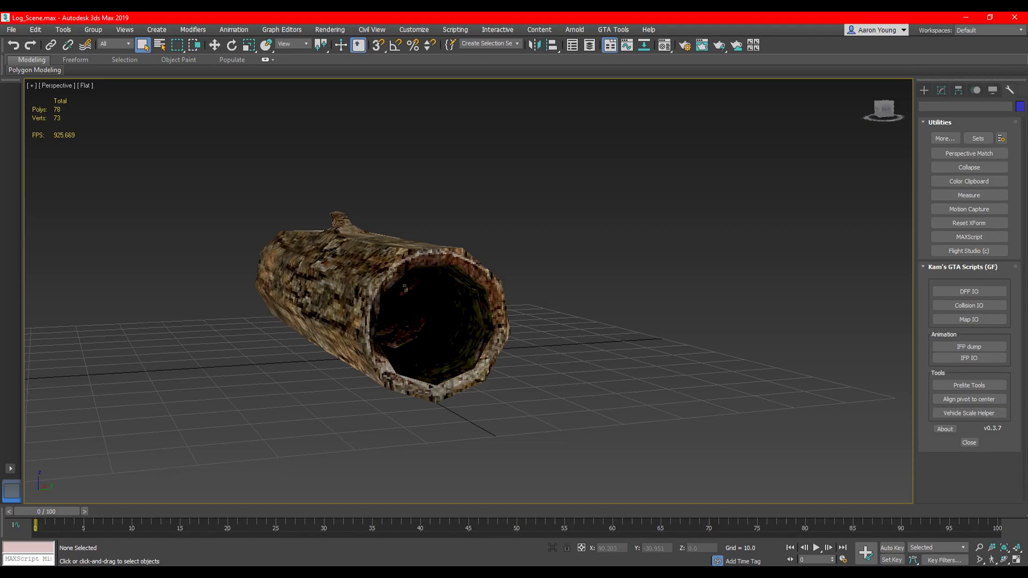
click(878, 105)
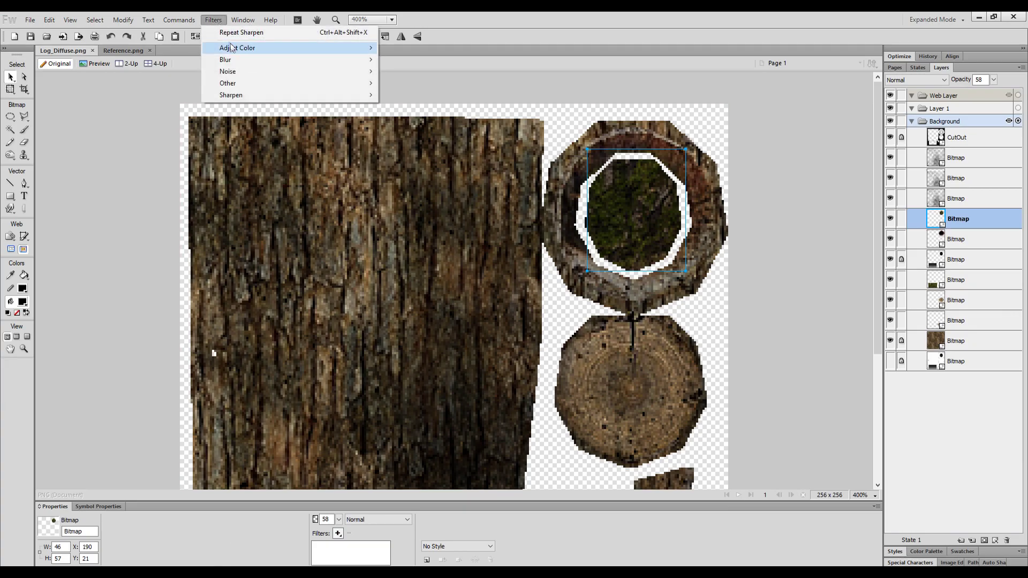
Step: In Fireworks, darken the moss bitmap inside the ring with brightness -33 and contrast 9
click(407, 60)
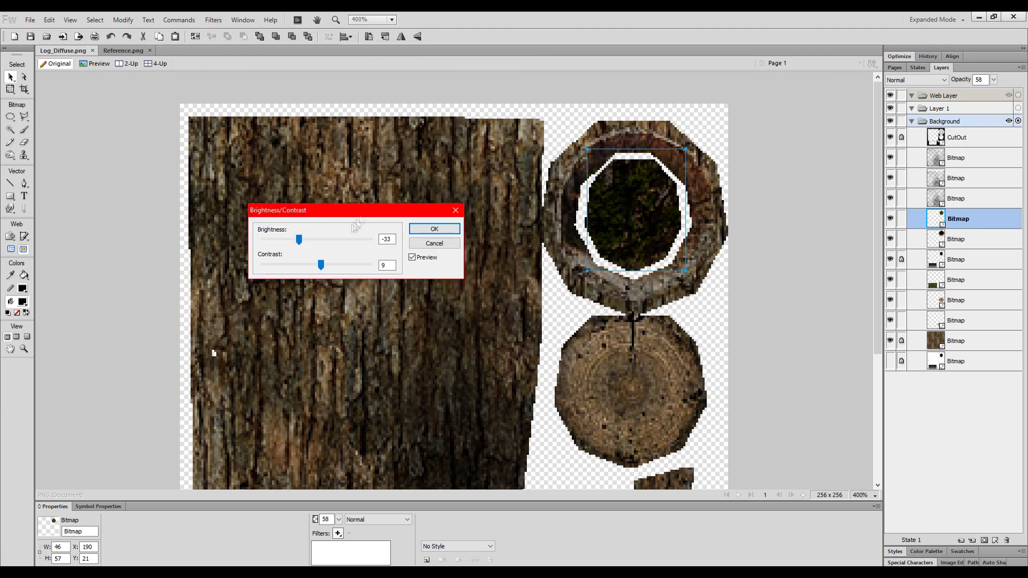
drag(281, 243, 298, 242)
key(Return)
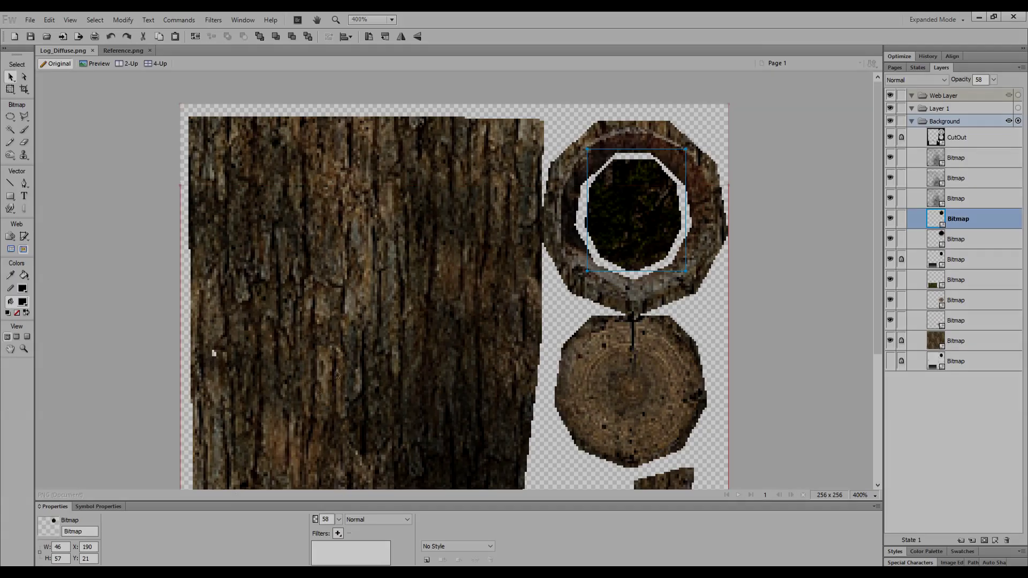
Step: Flatten all the unlocked texture bitmaps into one and crop the result to the 256 by 256 px canvas
scroll(455, 268, down, 3)
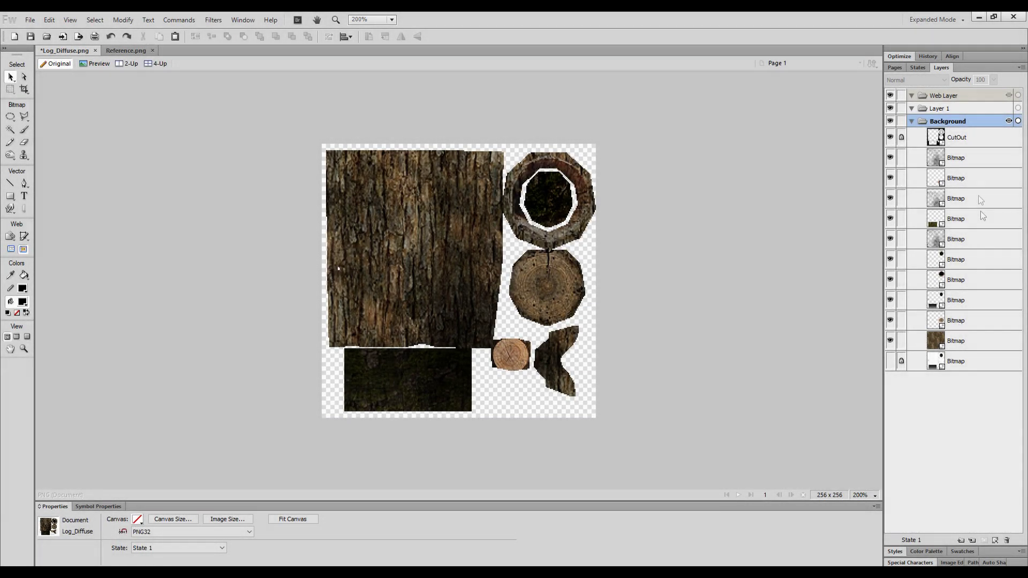
key(ctrl+a)
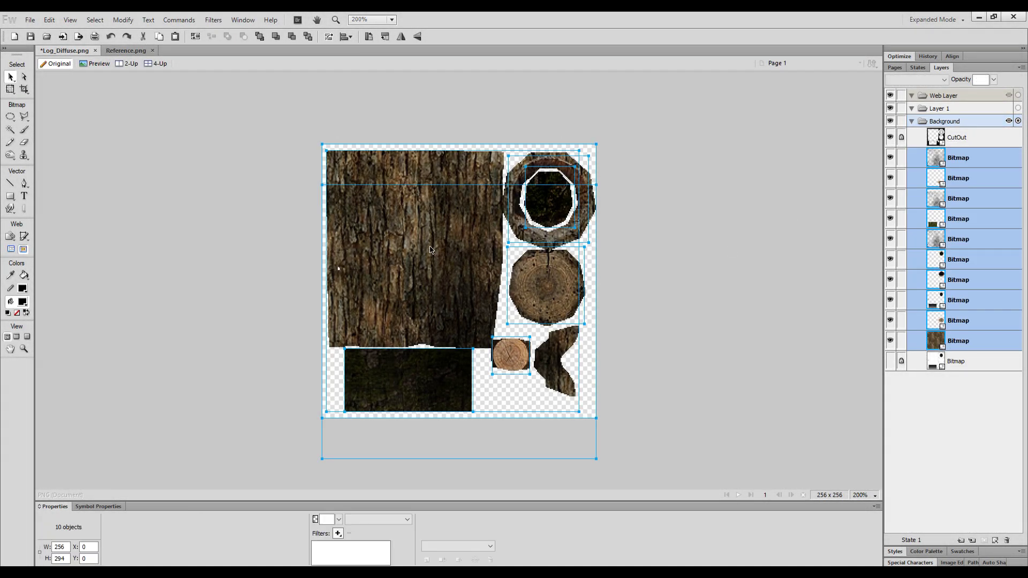
right_click(438, 252)
click(471, 522)
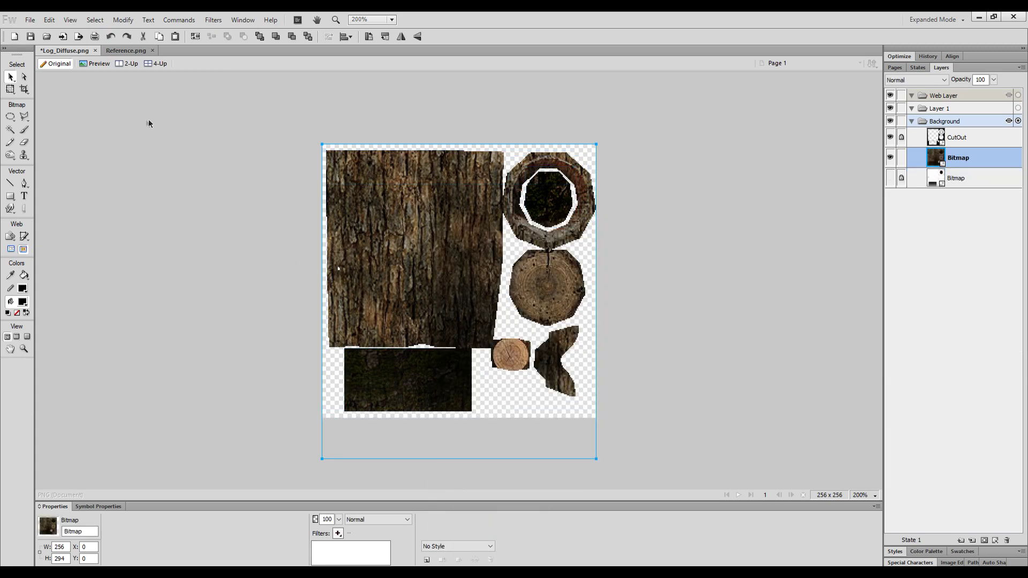
click(25, 90)
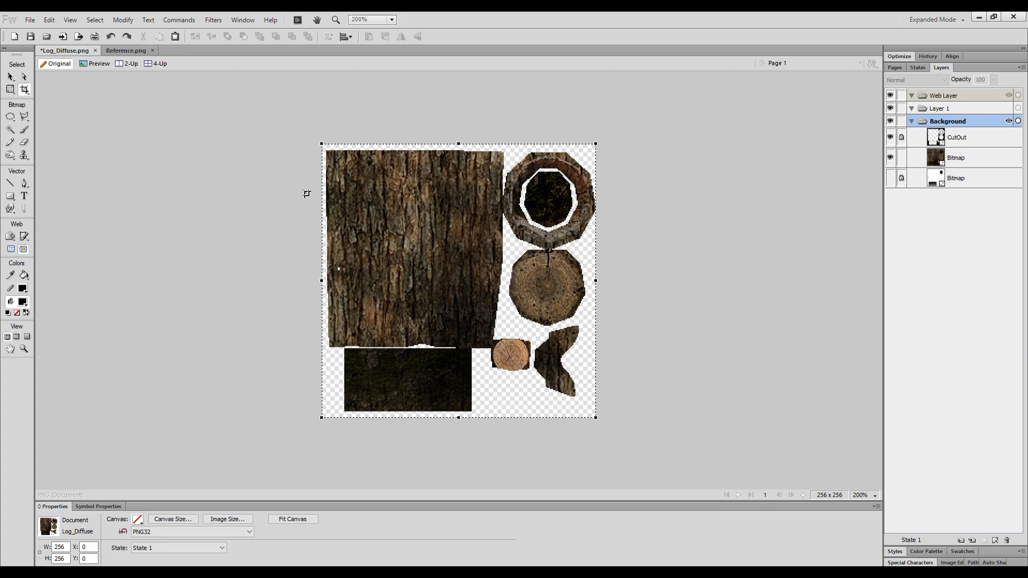
key(Return)
click(10, 78)
click(680, 198)
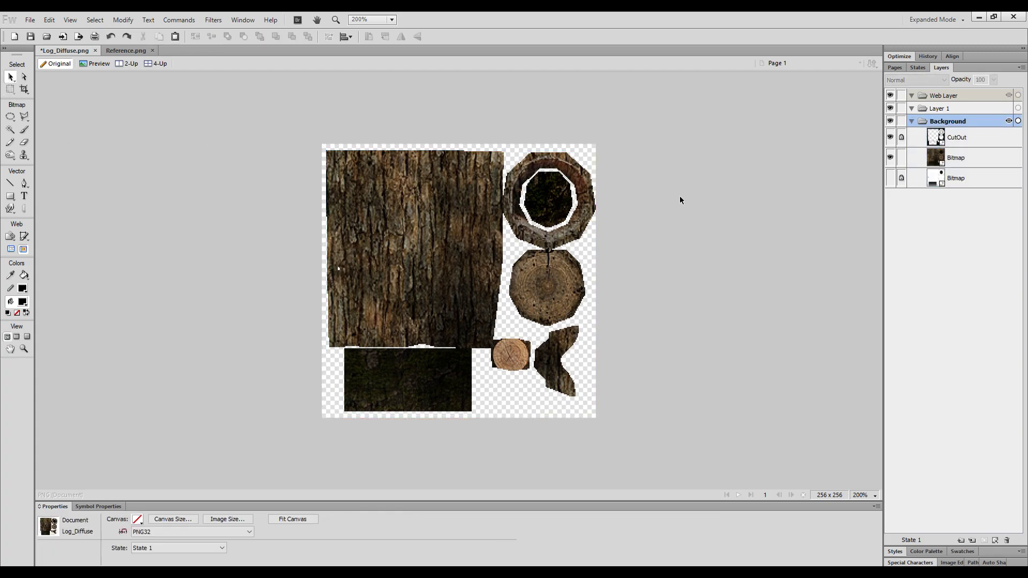
Step: Flatten a duplicate of the CutOut mask in Erase mode into the texture bitmap, keeping the hidden original CutOut
click(901, 141)
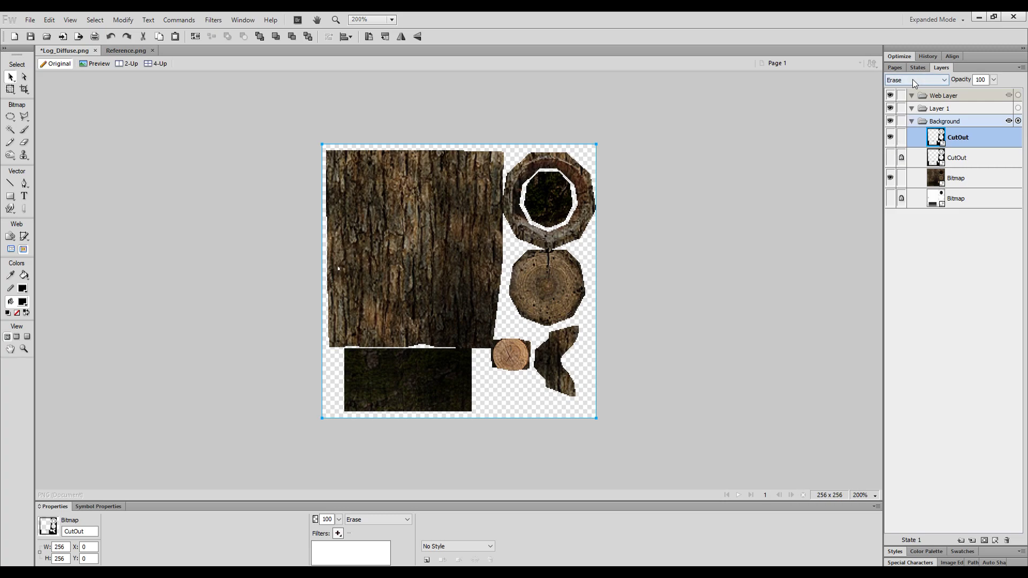
shift+click(959, 178)
right_click(538, 282)
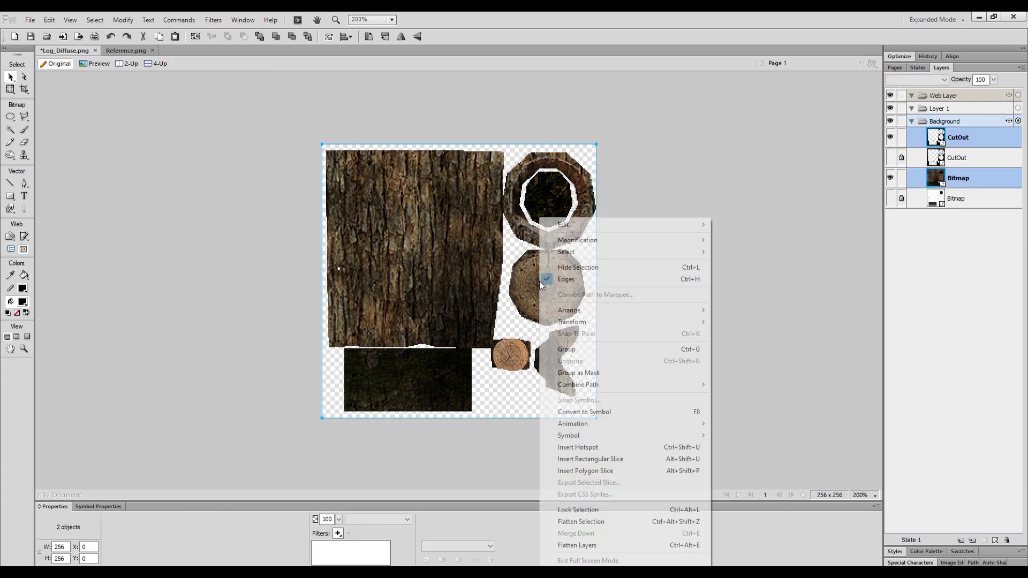
click(581, 521)
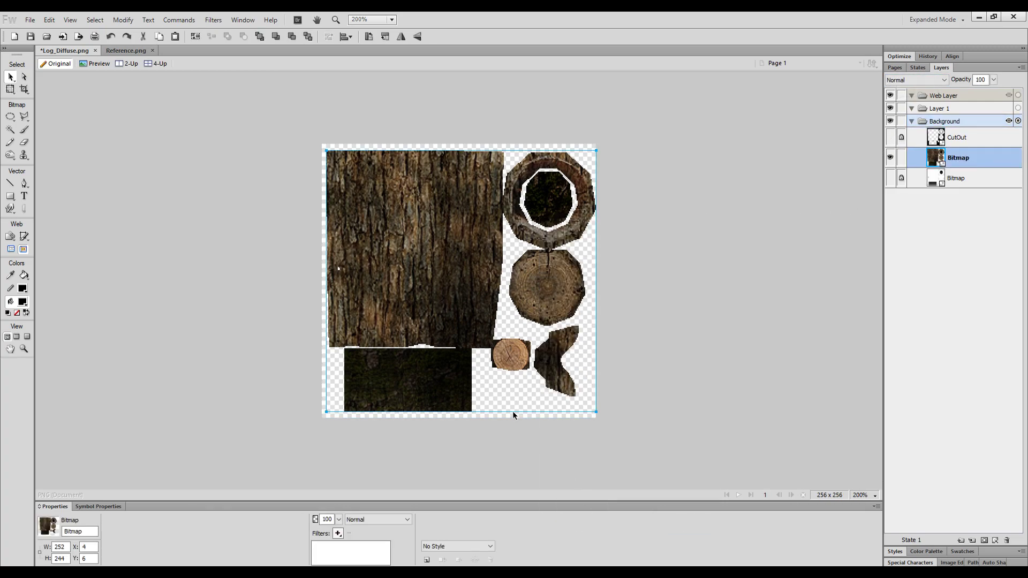
Step: Copy a 77 by 59 px portion from the left of the dark mossy strip, paste it and flip it horizontally
ctrl+scroll(449, 366, up, 2)
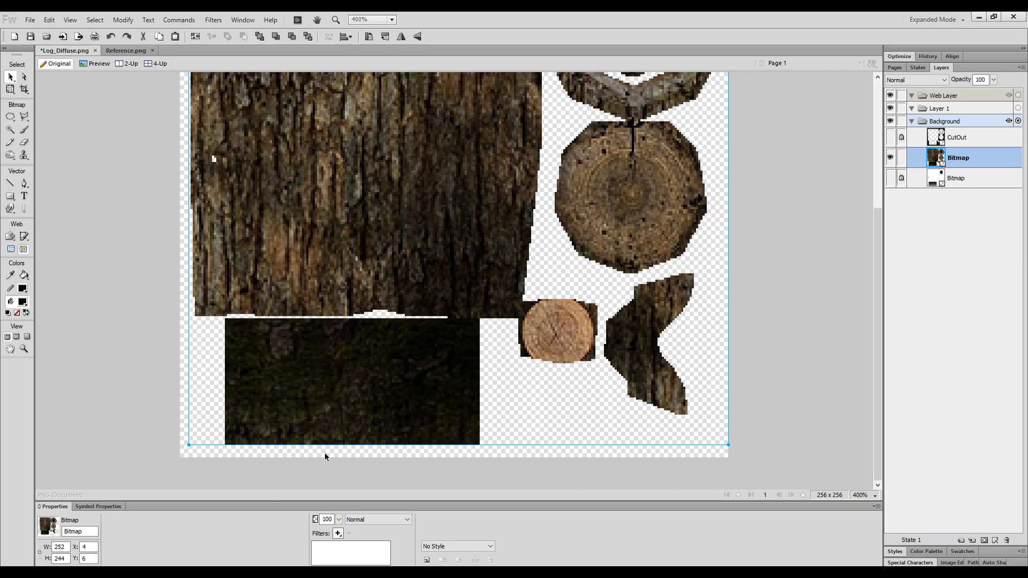
key(m)
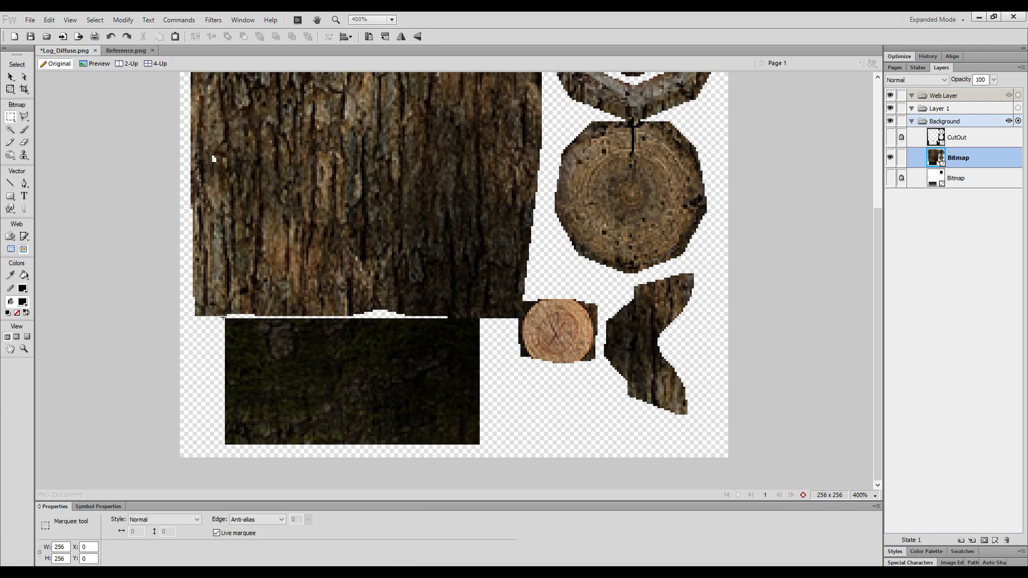
drag(277, 386, 390, 456)
key(ctrl+c)
key(ctrl+v)
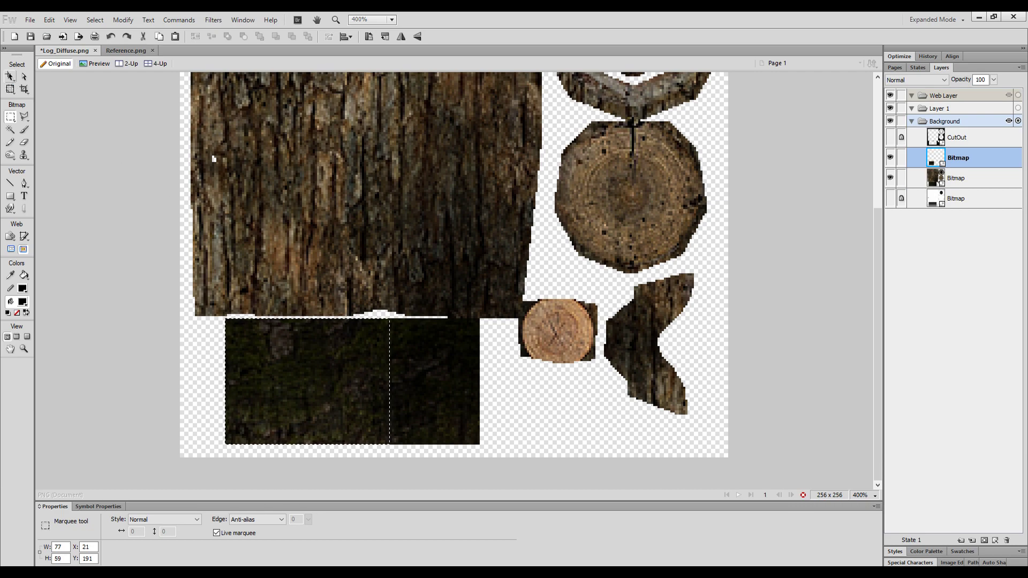
click(11, 77)
right_click(313, 373)
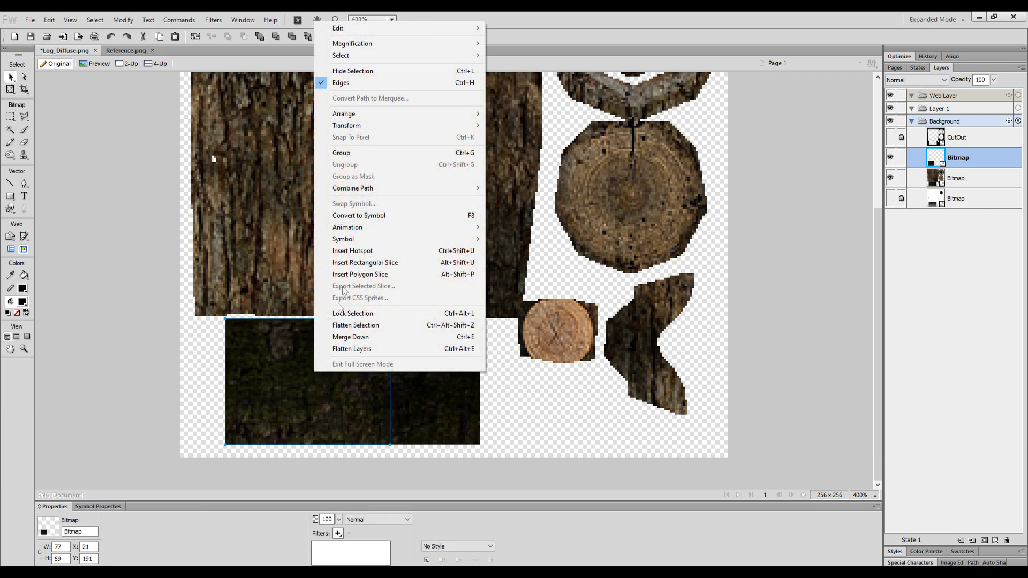
mouse_move(372, 128)
click(546, 202)
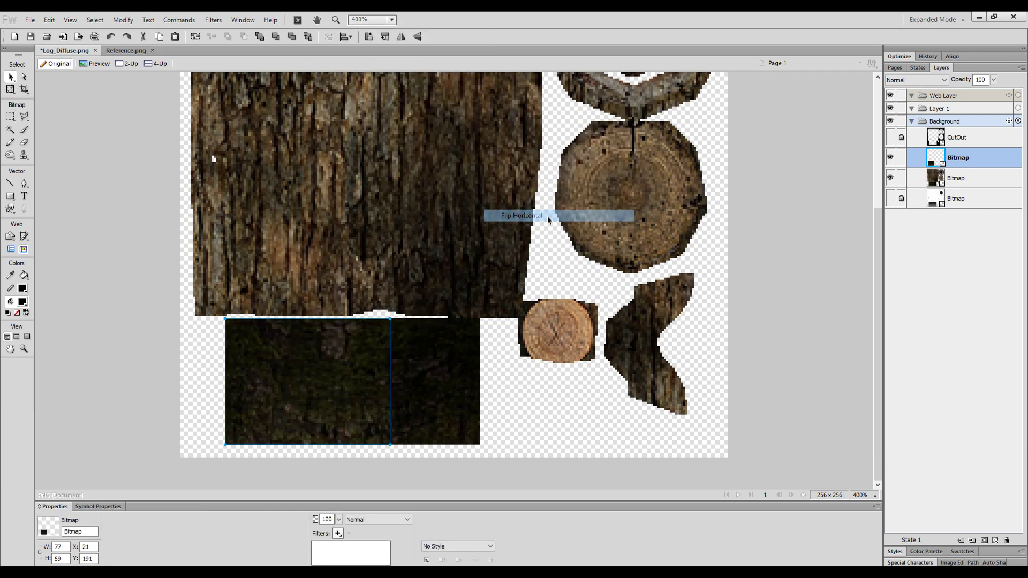
Step: Move the flipped moss patch along the strip so that it lines up with the strip's right edge
shift+drag(345, 371, 479, 437)
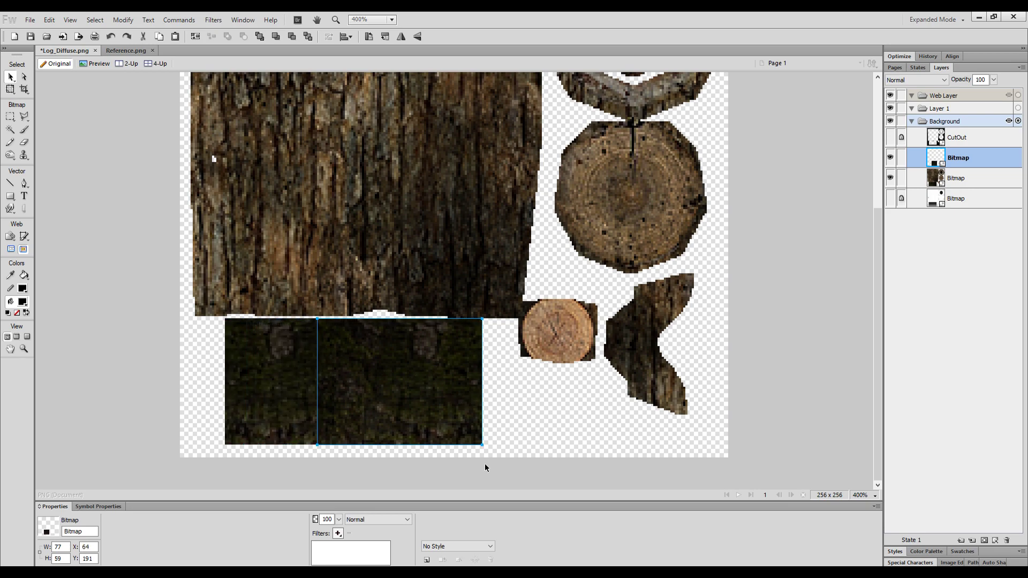
key(Right)
key(Right)
key(Right)
key(Right)
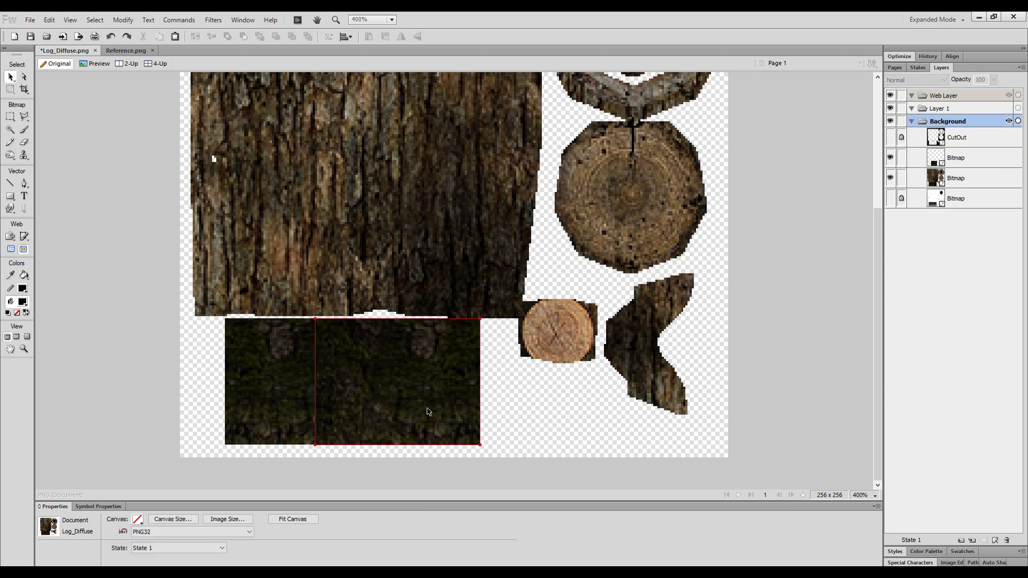
Step: Blend the pasted moss patch into the strip with a soft round eraser, size 48 and opacity 42
click(25, 142)
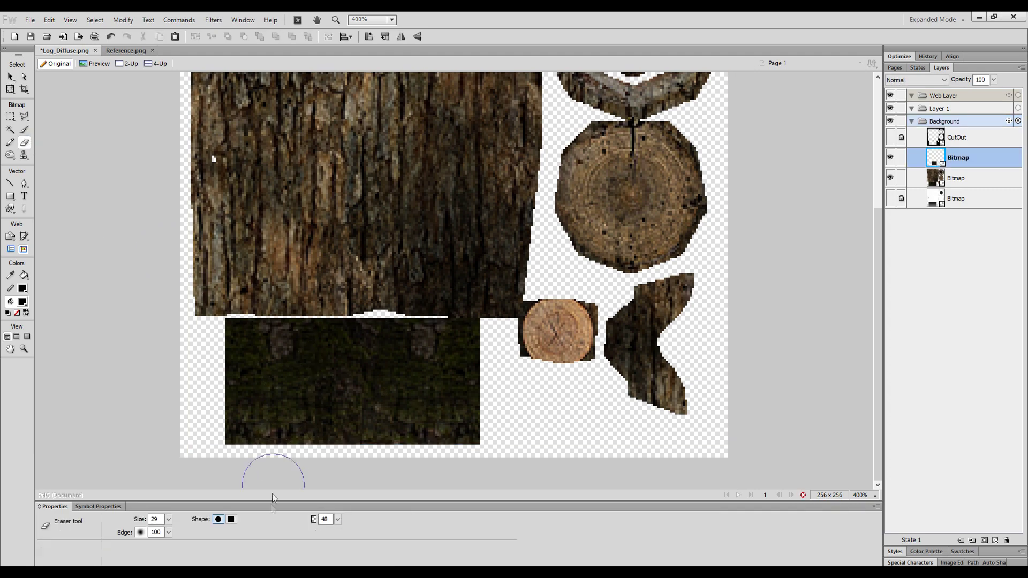
drag(341, 522, 343, 529)
drag(169, 521, 170, 500)
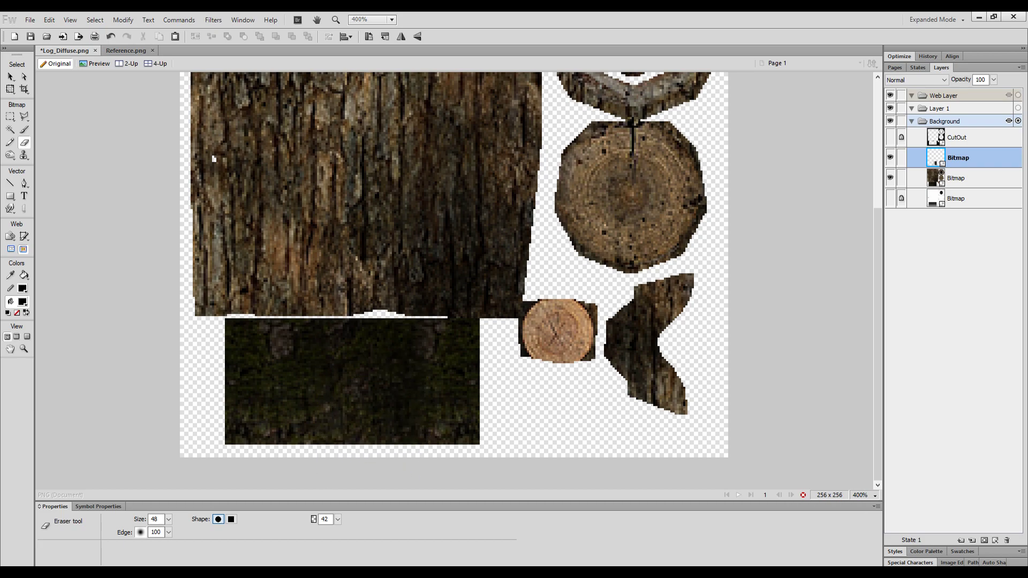
Step: Save the Log_Diffuse texture and inspect the log's mossy interior with and without edged faces in 3ds Max
key(ctrl+s)
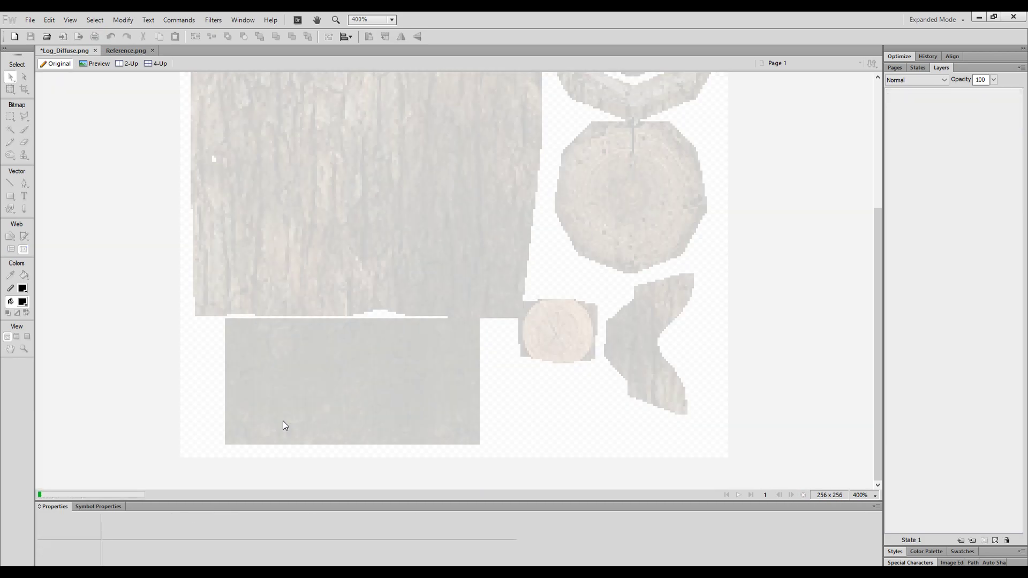
key(alt+Tab)
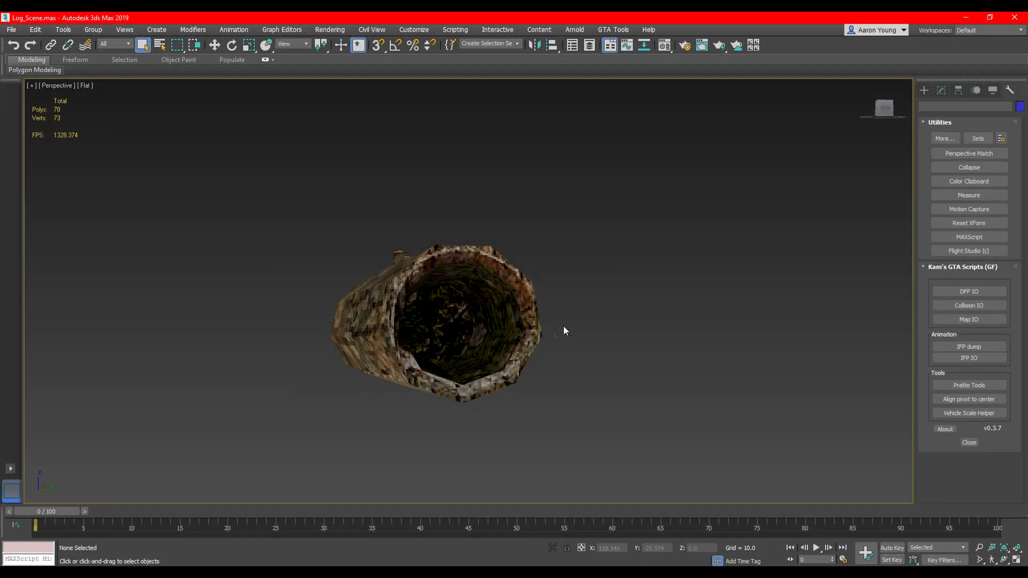
middle_drag(563, 326, 565, 327)
drag(884, 110, 866, 128)
mouse_move(565, 328)
alt+middle_down()
mouse_move(616, 313)
mouse_move(610, 297)
mouse_move(640, 306)
alt+middle_up()
key(F4)
alt+middle_drag(495, 265, 473, 257)
key(F4)
Step: Return to Fireworks and flatten the moss patch and the main texture bitmap into one bitmap
key(alt+Tab)
click(10, 77)
click(895, 221)
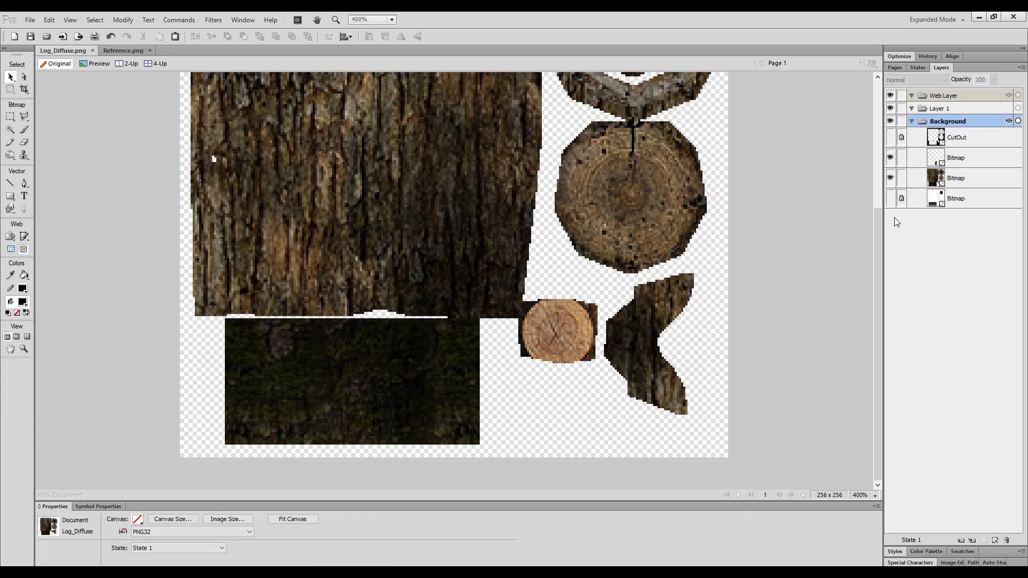
click(958, 158)
shift+click(956, 178)
right_click(438, 283)
click(485, 402)
Step: Duplicate the hidden ambient occlusion bitmap, show the copy and place it directly above the texture and below CutOut
key(ctrl+minus)
click(902, 181)
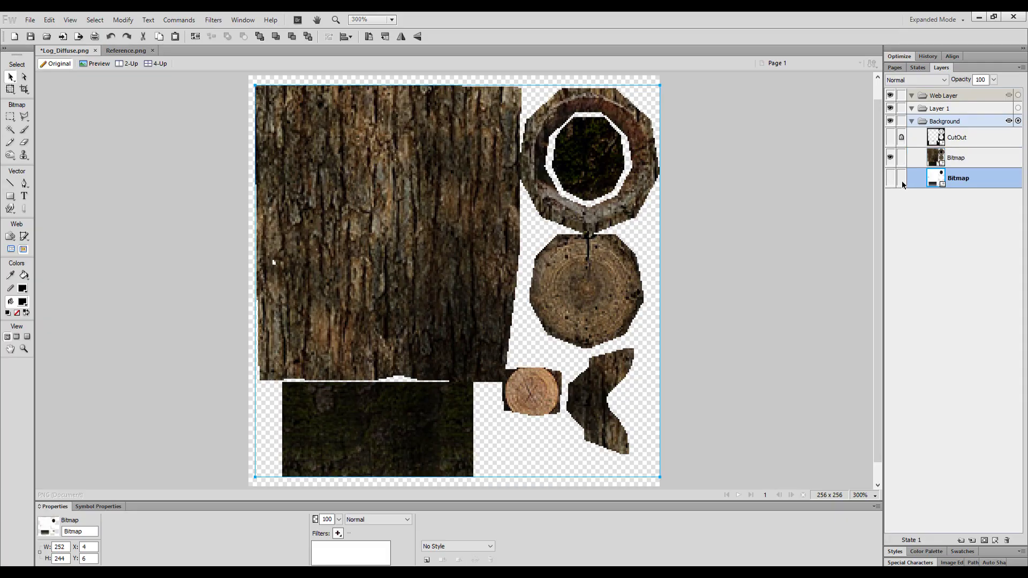
click(903, 185)
key(ctrl+v)
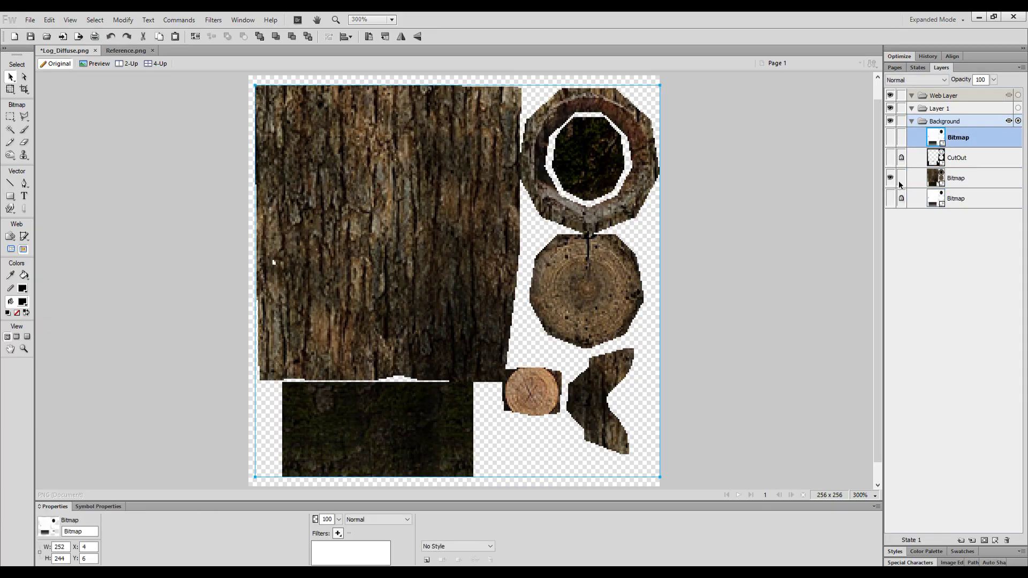
click(890, 138)
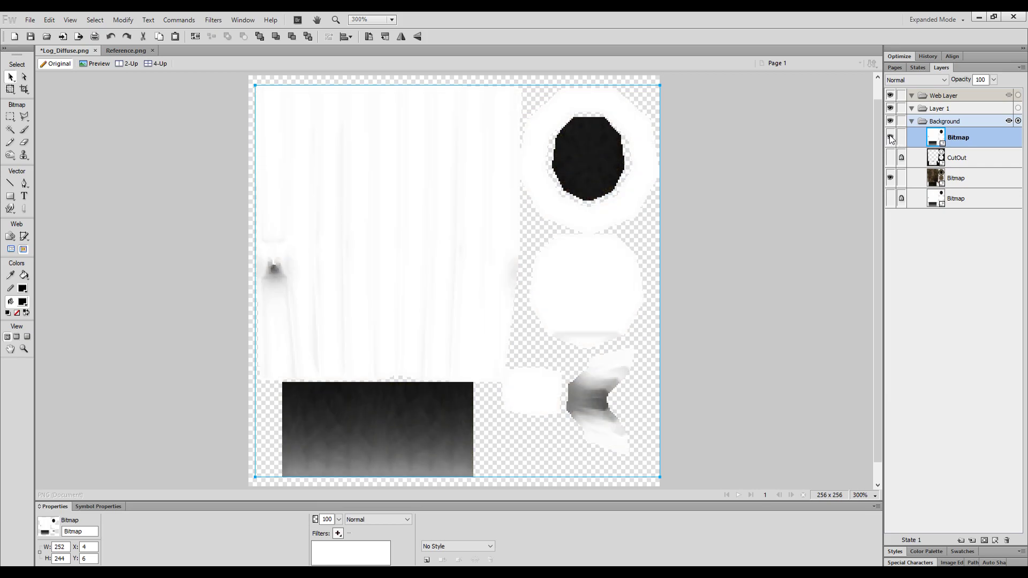
key(ctrl+Down)
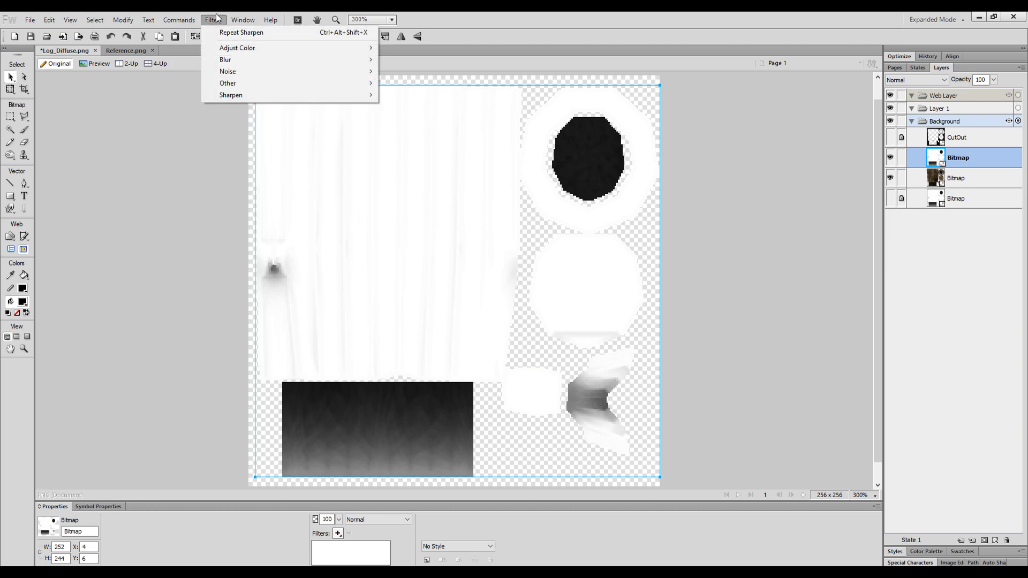
Step: Convert the ambient occlusion copy to alpha and set its opacity to 50
mouse_move(232, 86)
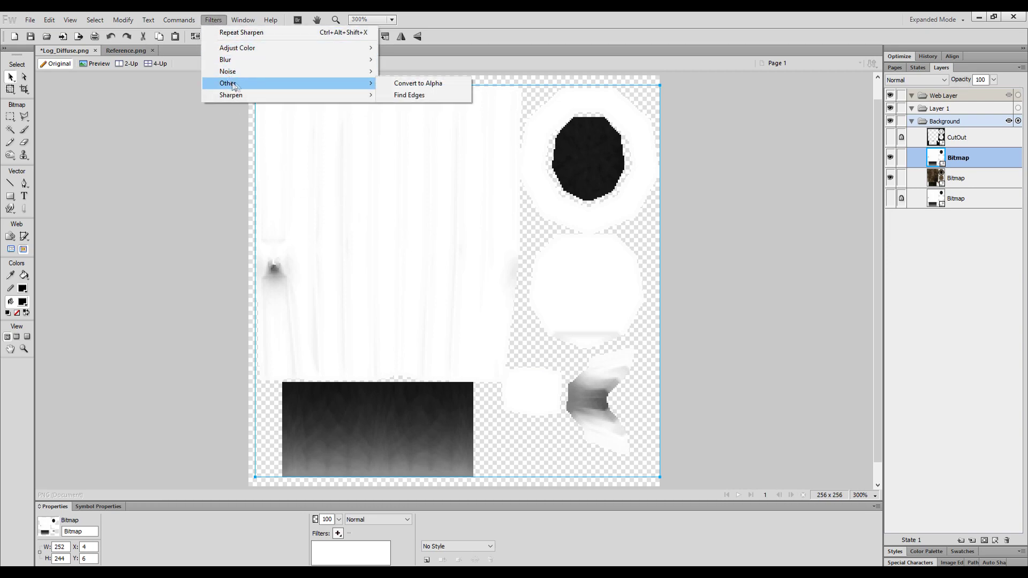
click(415, 83)
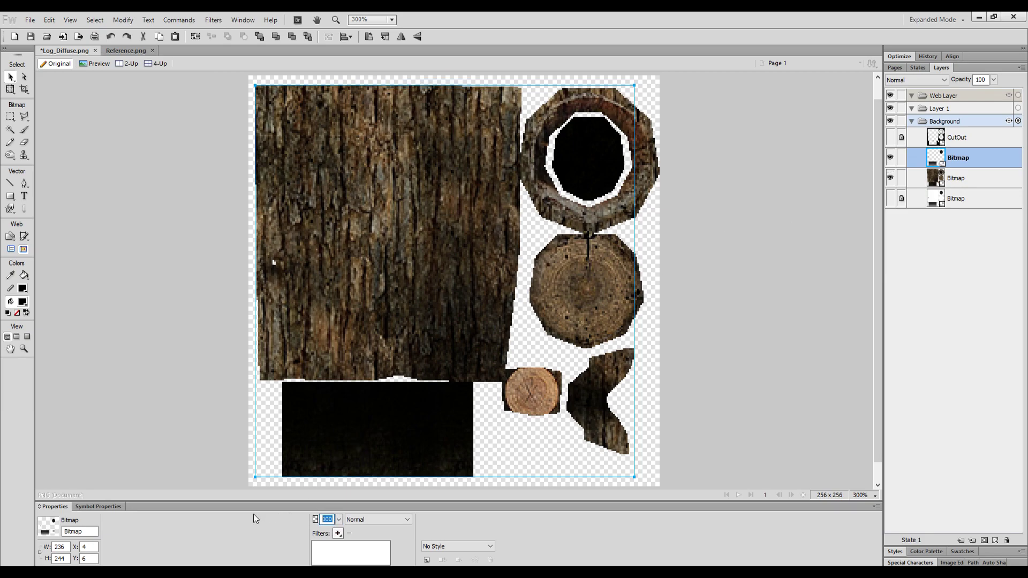
key(Return)
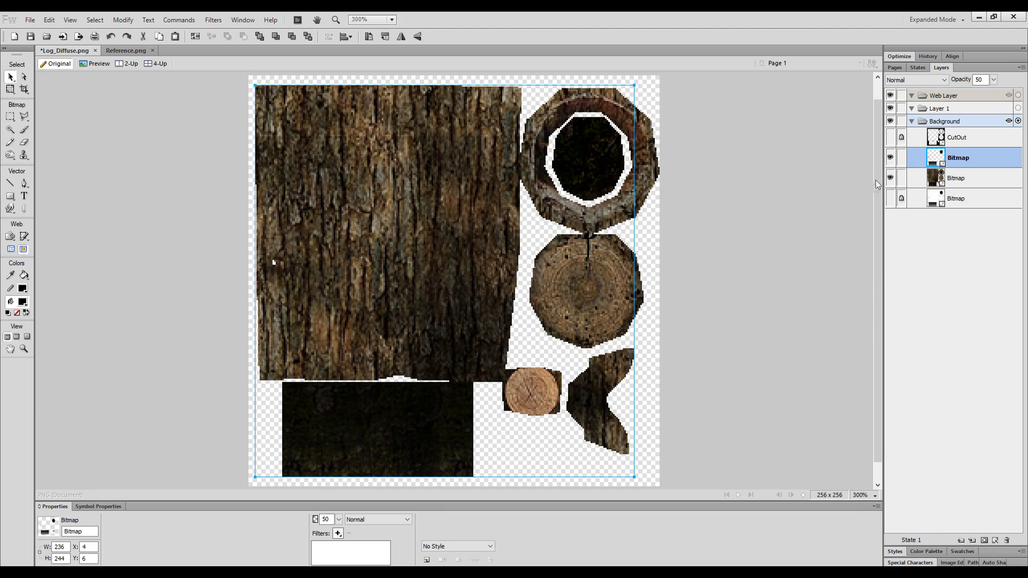
Step: Set the canvas colour to a dark brown sampled from the bark texture
key(ctrl+d)
click(138, 518)
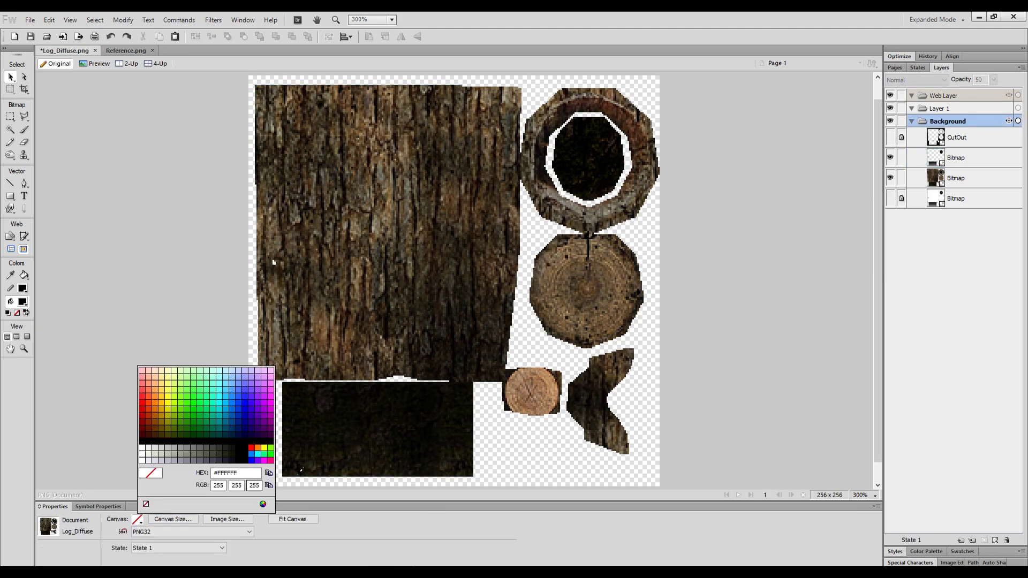
click(500, 343)
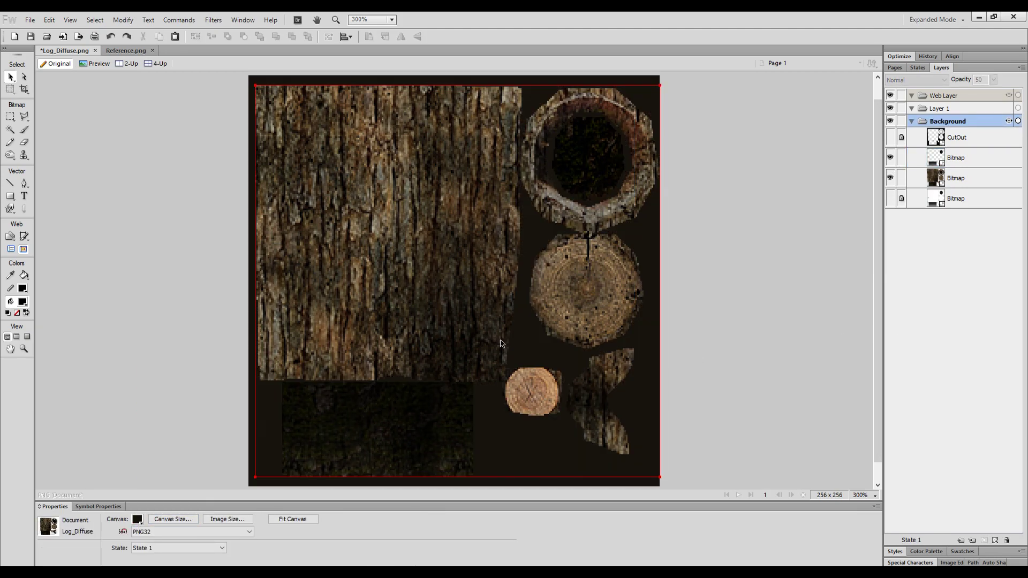
Step: Resample the canvas colour from the bark's edge to get a slightly lighter brown, and save Log_Diffuse.png
click(136, 521)
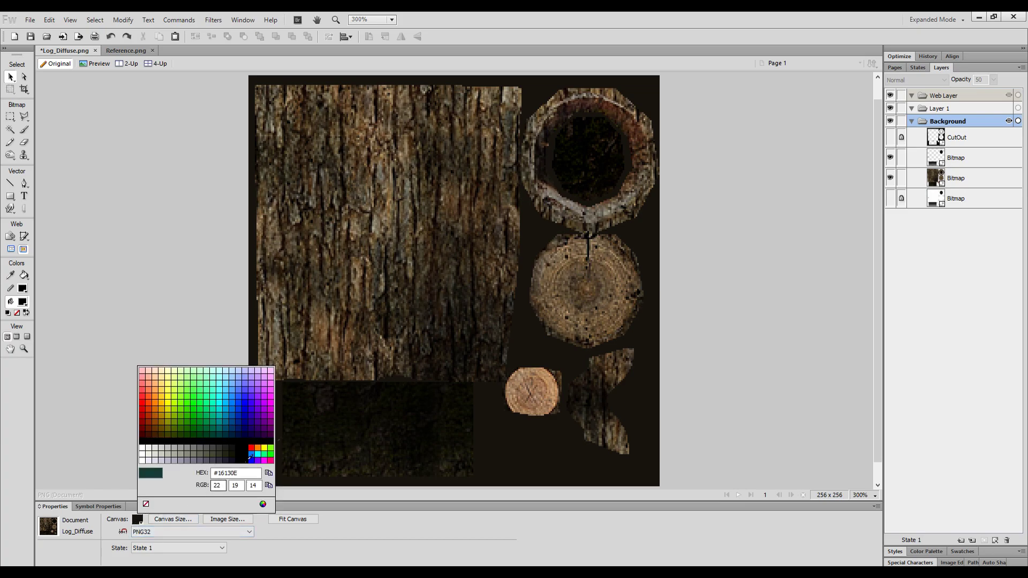
click(518, 278)
click(138, 519)
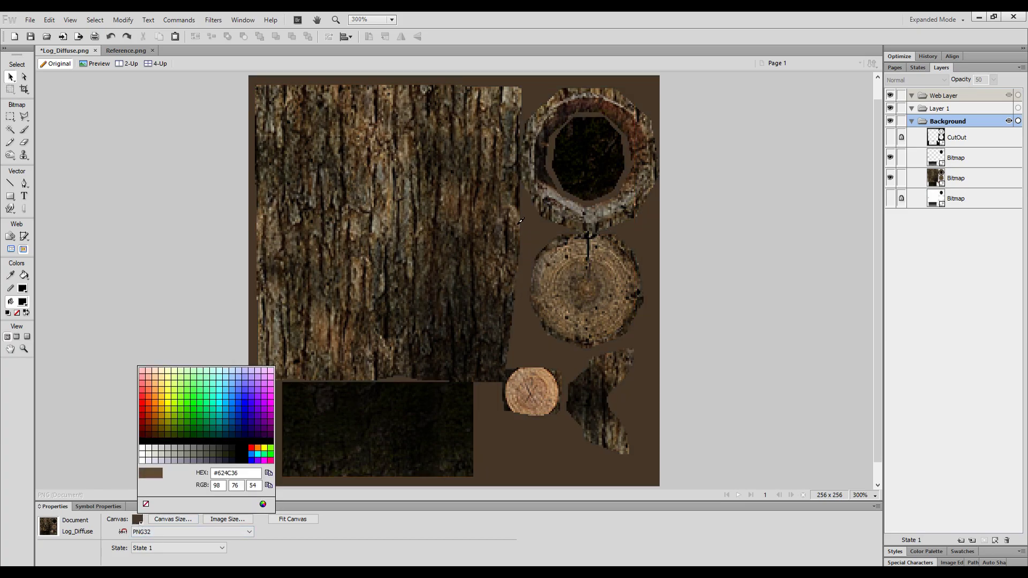
click(514, 234)
key(ctrl+minus)
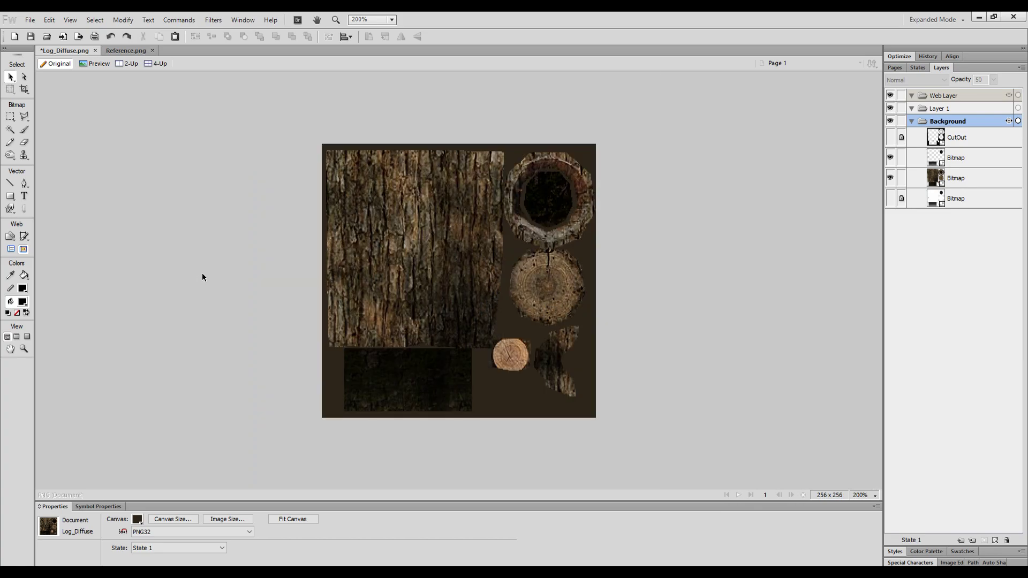
key(ctrl+s)
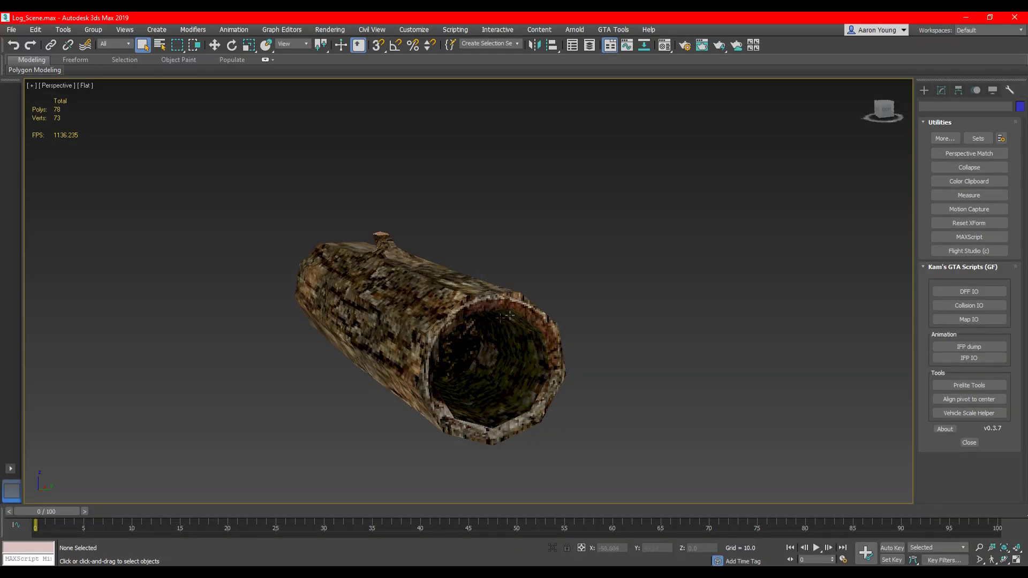
Step: Switch to 3ds Max and examine the updated texture on the log's bark, stump and hollow end
alt+middle_drag(530, 316, 636, 239)
mouse_move(876, 110)
mouse_down()
mouse_move(761, 98)
mouse_move(879, 112)
mouse_up()
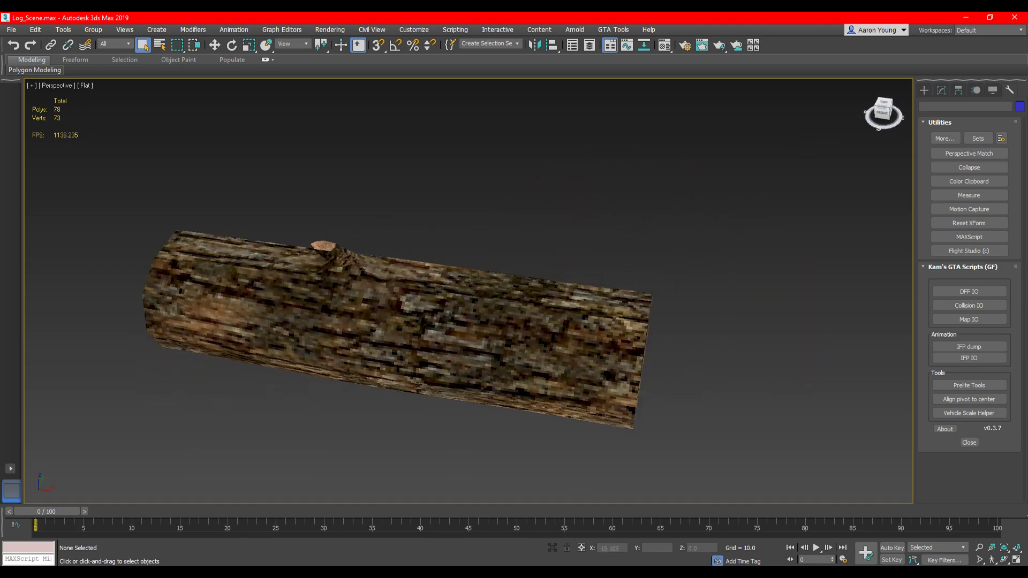
drag(880, 111, 878, 112)
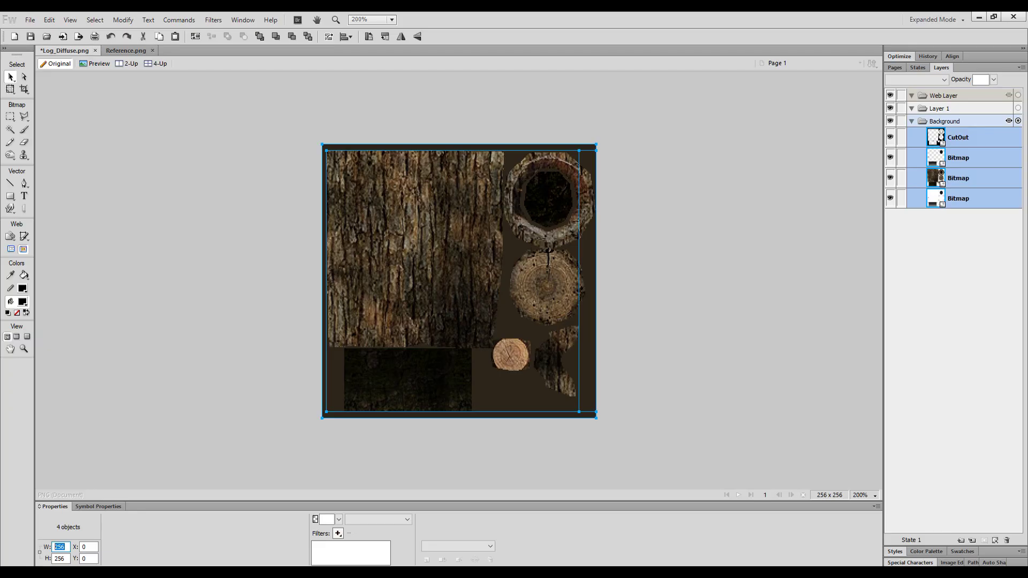
Step: In Fireworks, scale all the bitmaps to 128 × 128, fit the canvas, save, and check the log in 3ds Max
key(Tab)
text(128)
key(Return)
key(ctrl+alt+f)
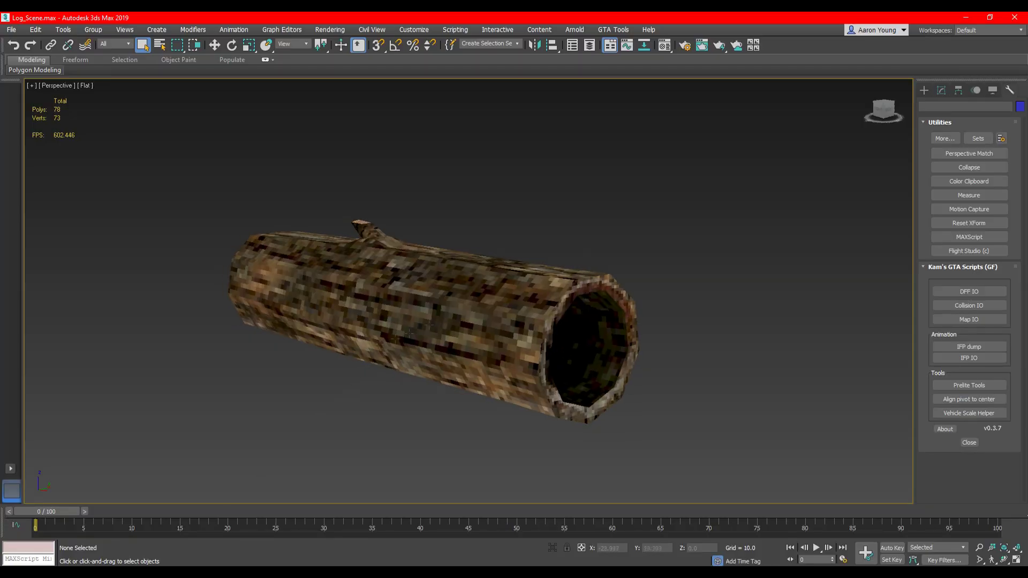
alt+middle_drag(380, 344, 483, 272)
drag(877, 111, 876, 111)
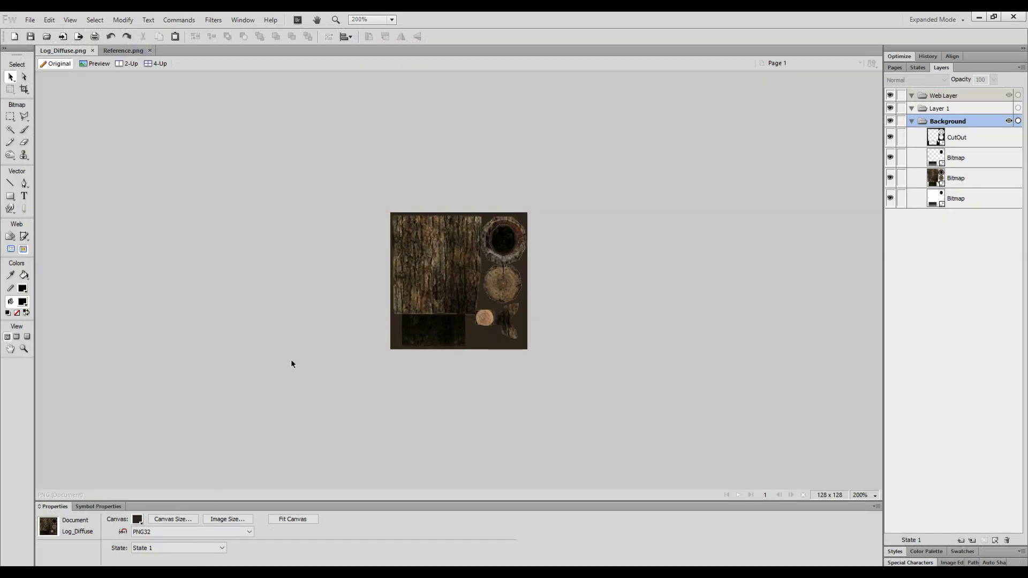
Step: In Fireworks, reduce all the texture bitmaps to 64 pixels and check the coarser texture on the log in 3ds Max
key(ctrl+a)
text(64)
key(Tab)
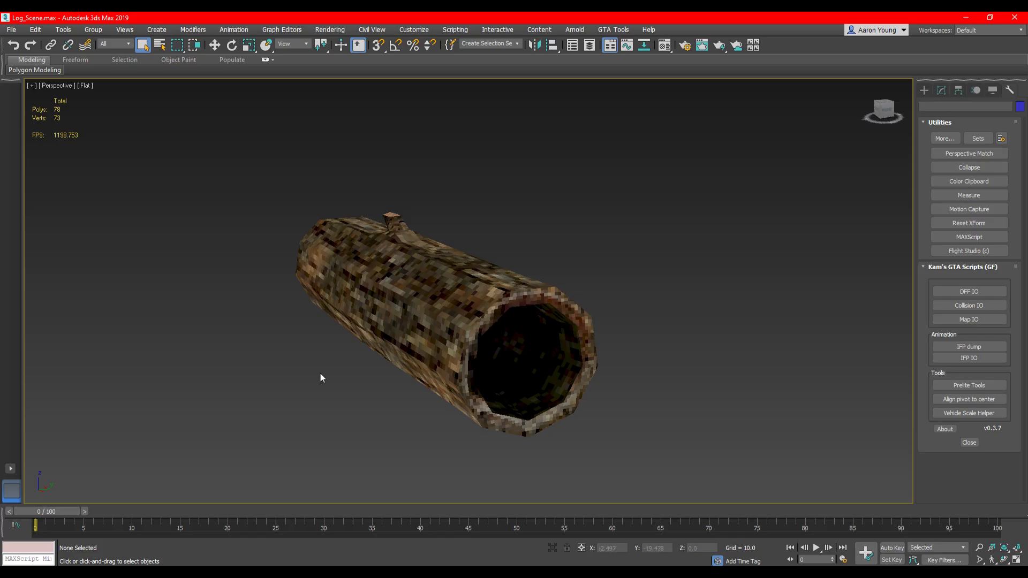
alt+middle_drag(320, 372, 375, 364)
alt+middle_drag(483, 273, 568, 268)
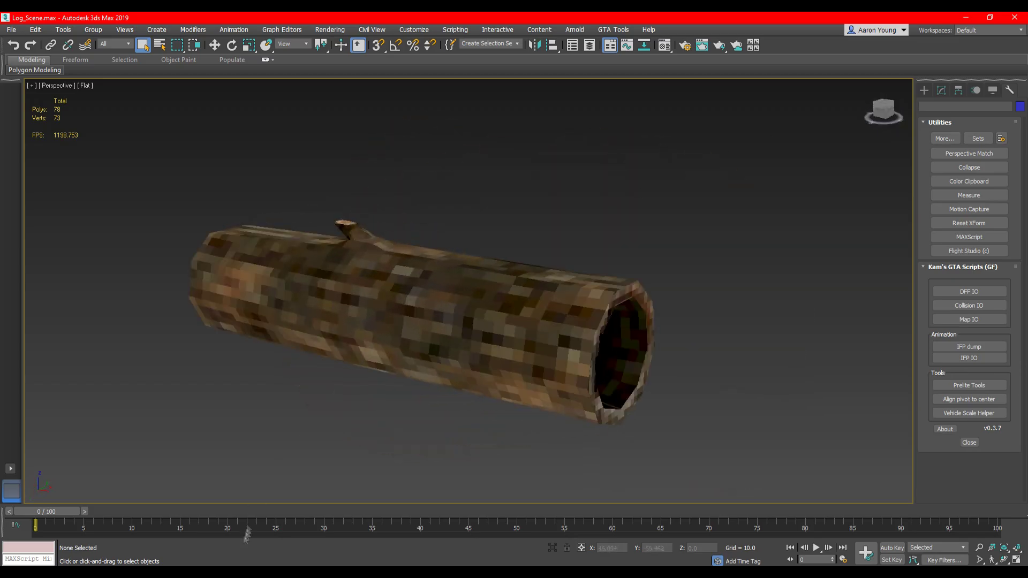